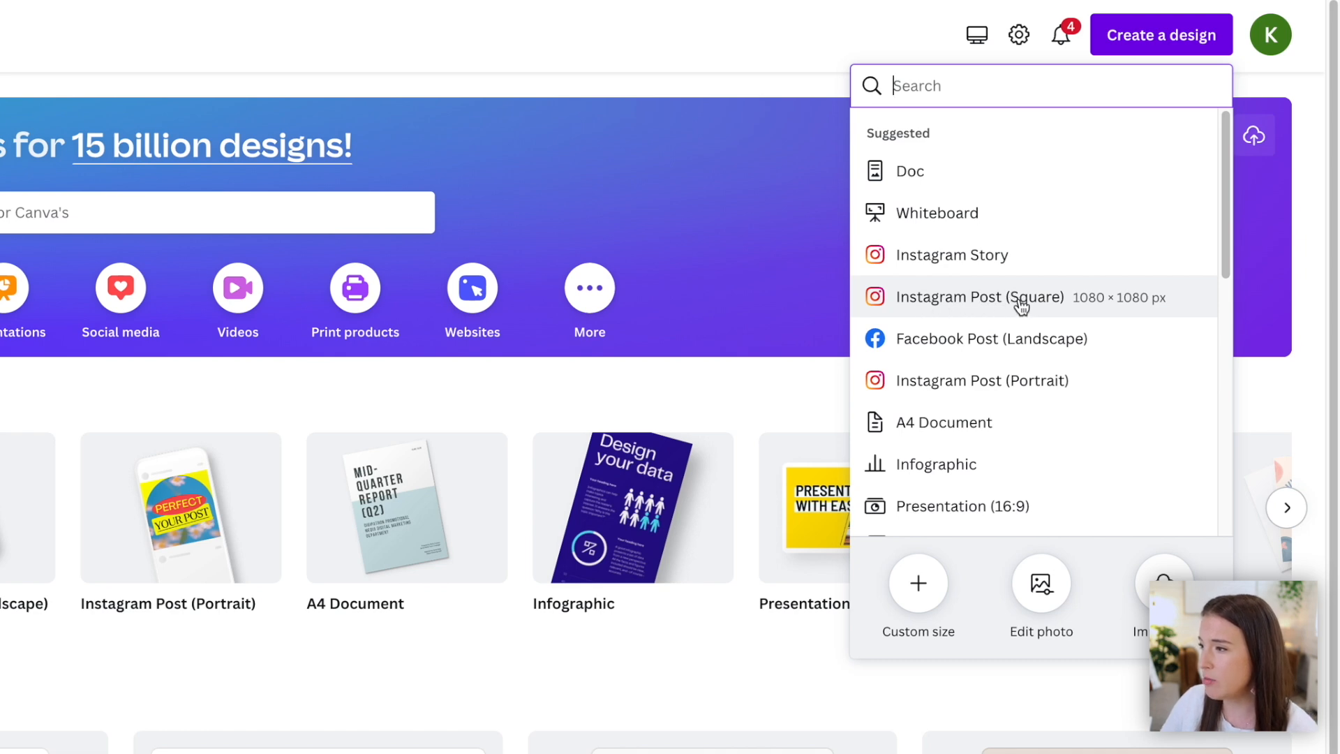
- Create a square Instagram post design and fill its background with a dusty pink color from the brand palette
click(956, 305)
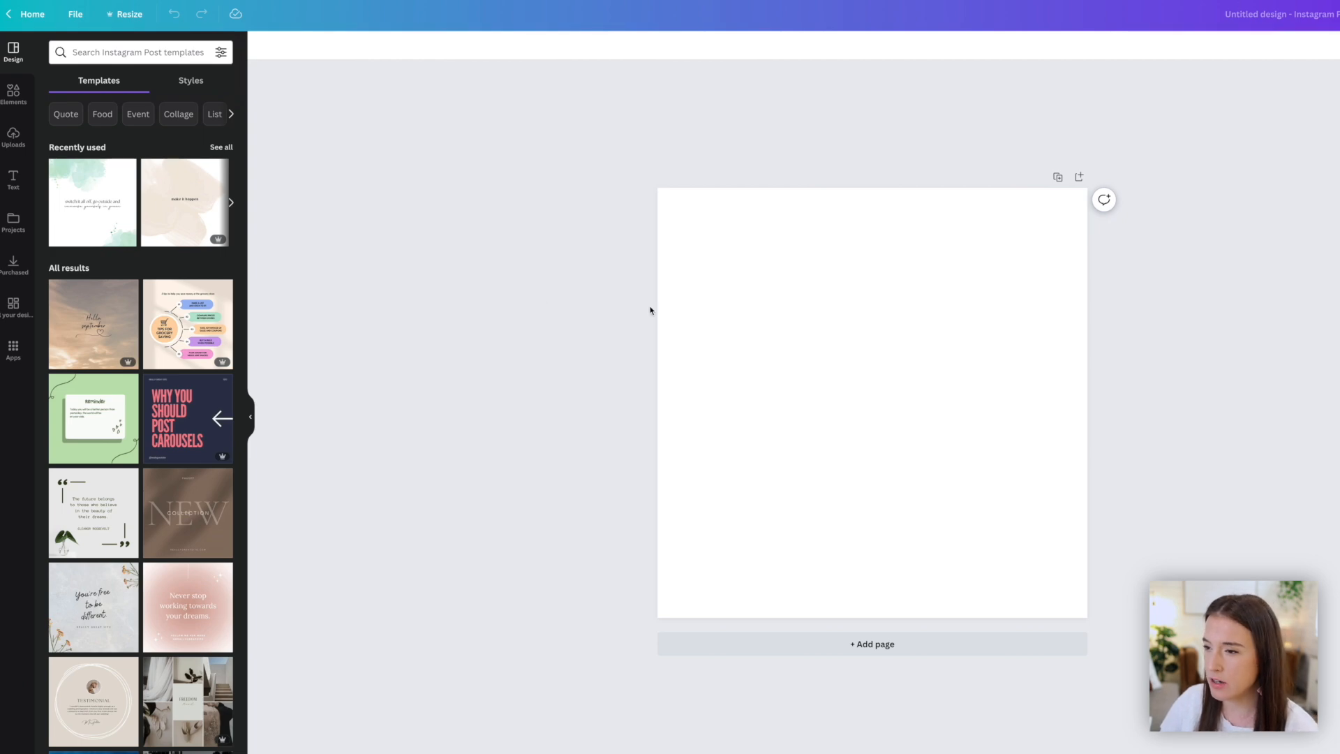
click(762, 289)
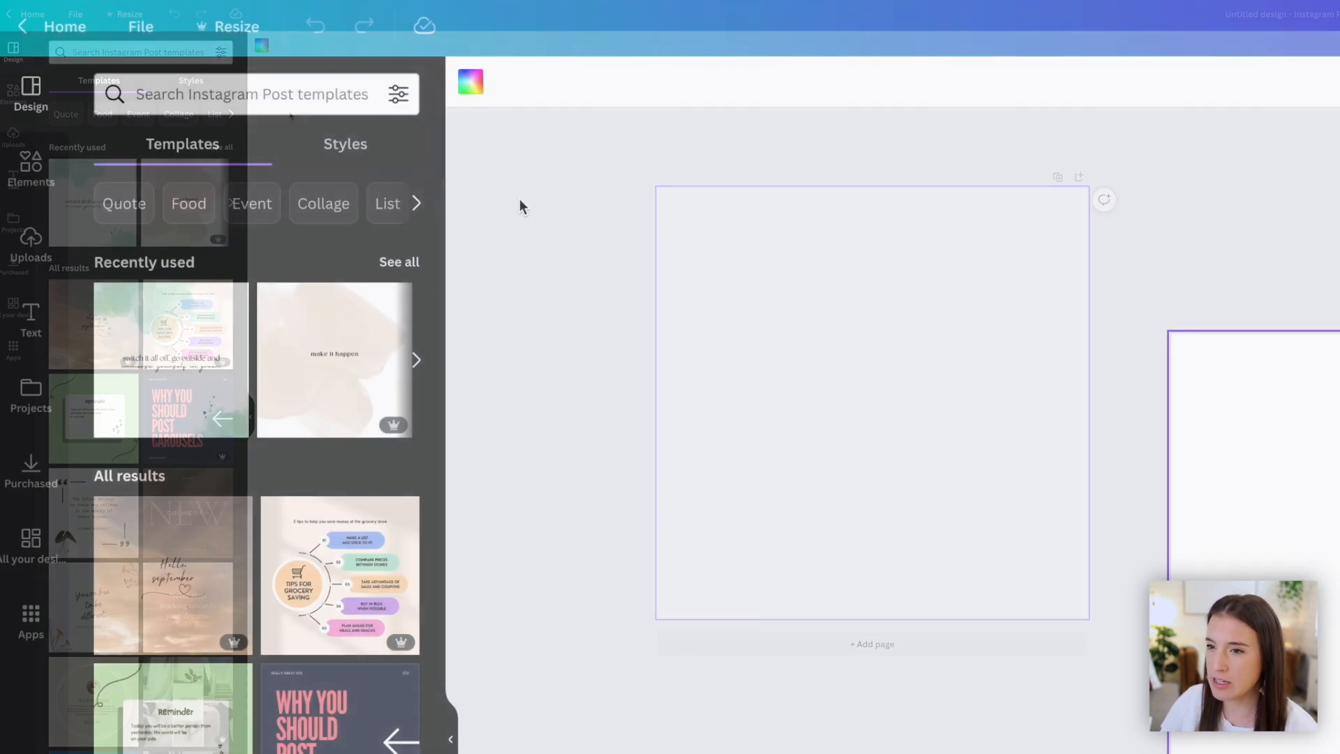
click(263, 47)
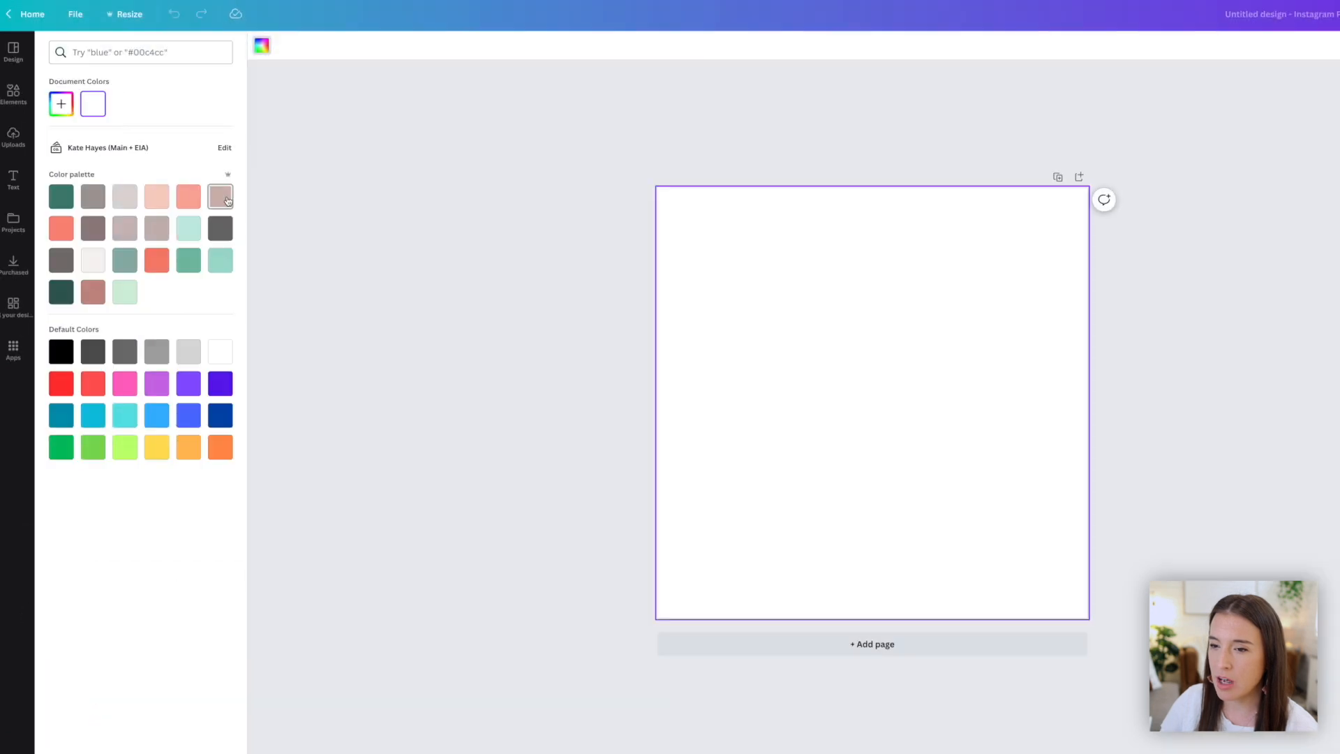
click(220, 196)
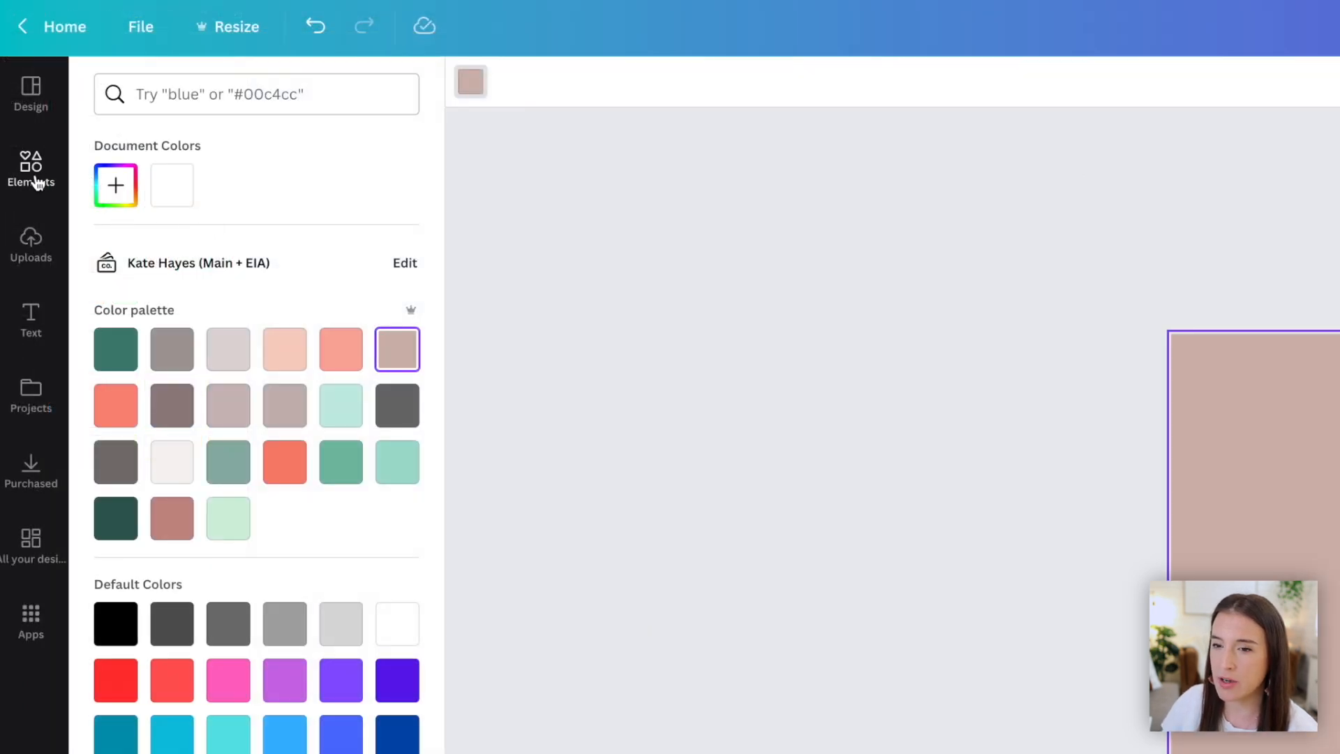
- Add a square shape and color it a light greyish pink from the brand palette
click(33, 176)
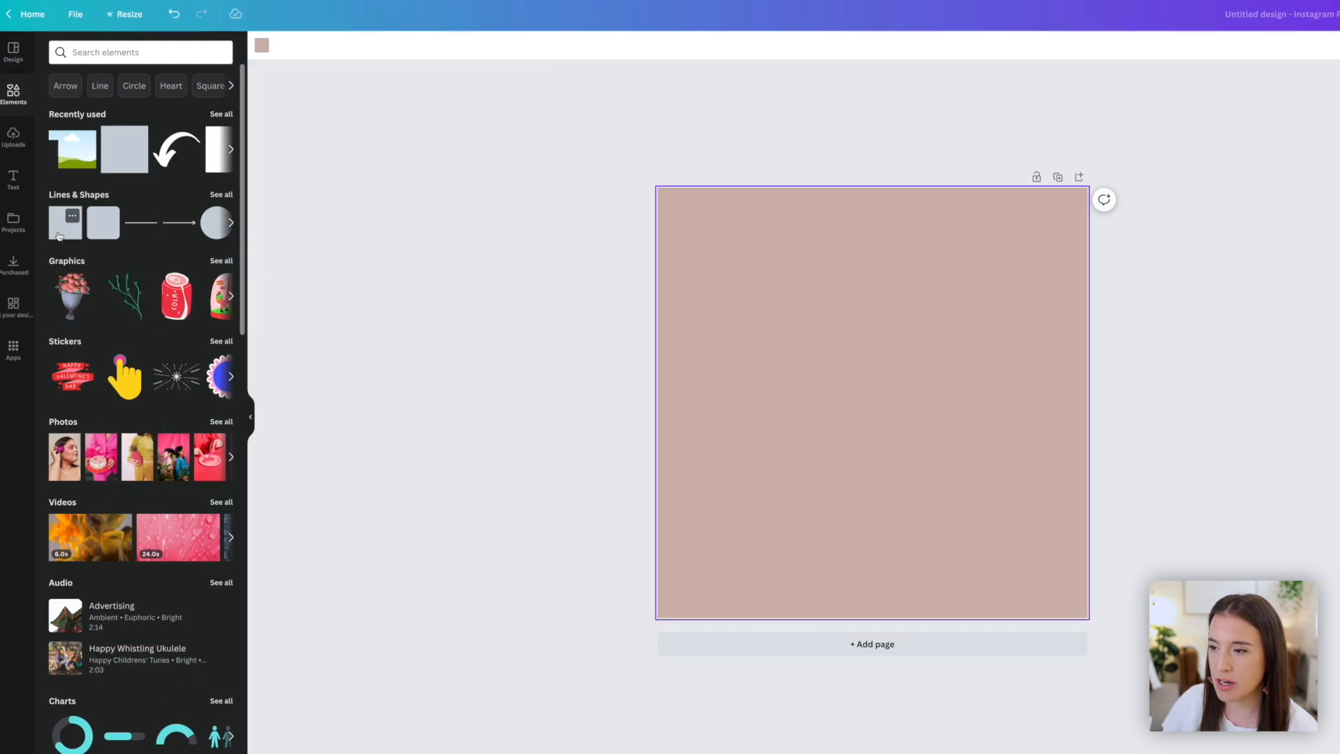
click(125, 413)
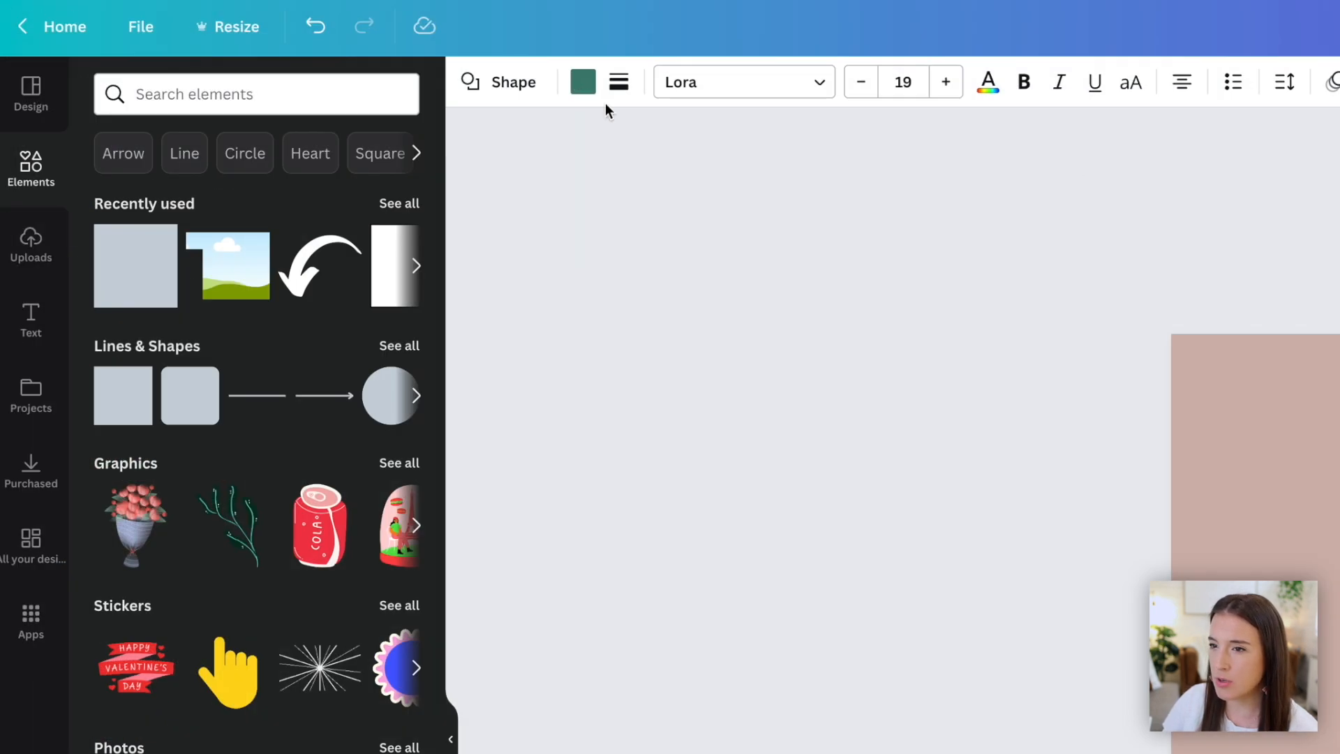
click(325, 45)
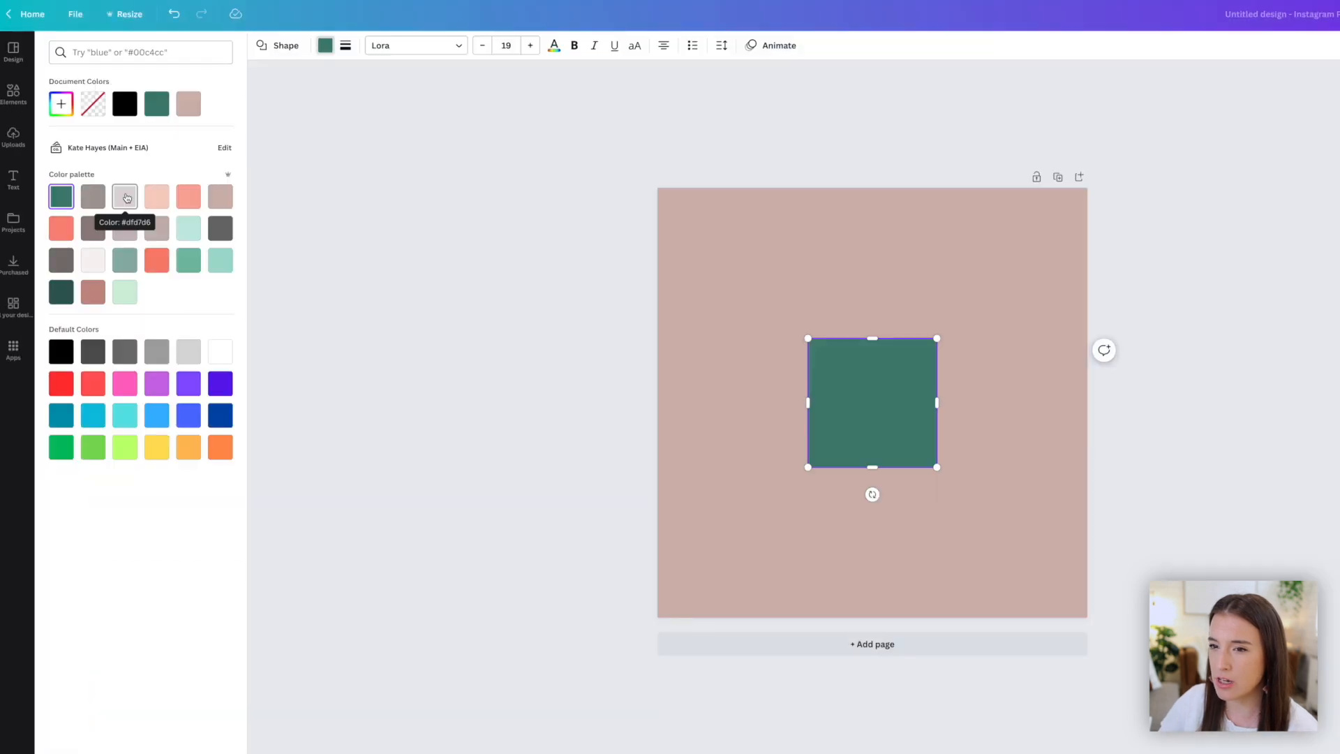
click(230, 351)
- Move and stretch the square into a rectangle covering the lower half of the page
drag(870, 398, 876, 542)
drag(876, 541, 872, 541)
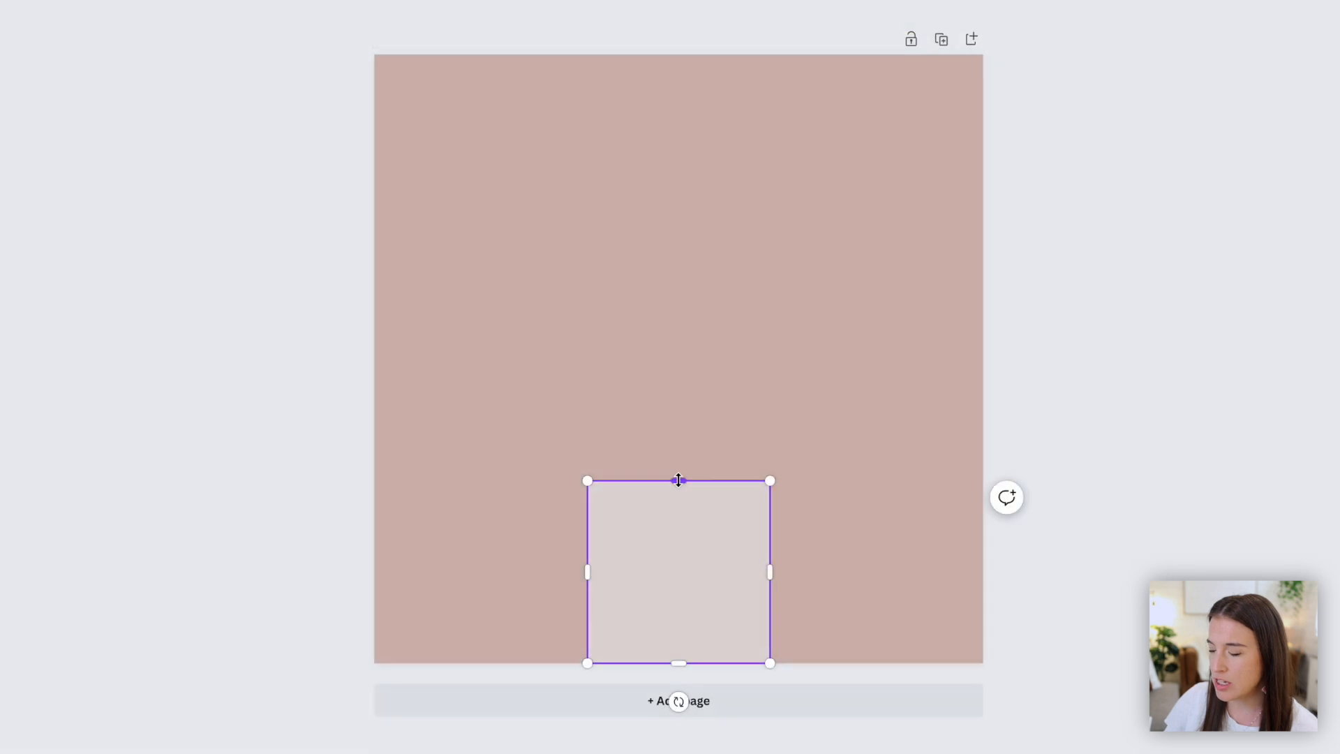
drag(679, 468, 676, 390)
drag(586, 524, 374, 523)
drag(678, 392, 677, 358)
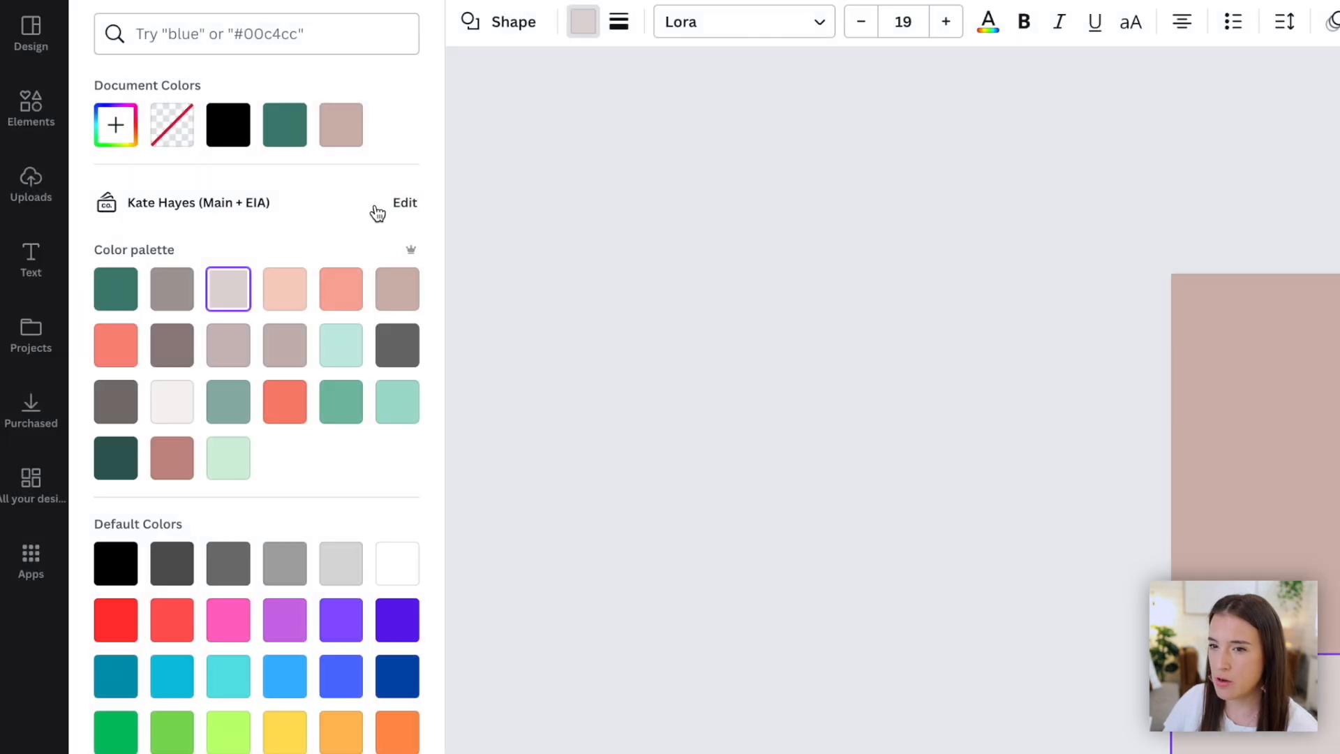
- Add a circle frame and position it centered over the line where the two colors meet
click(33, 117)
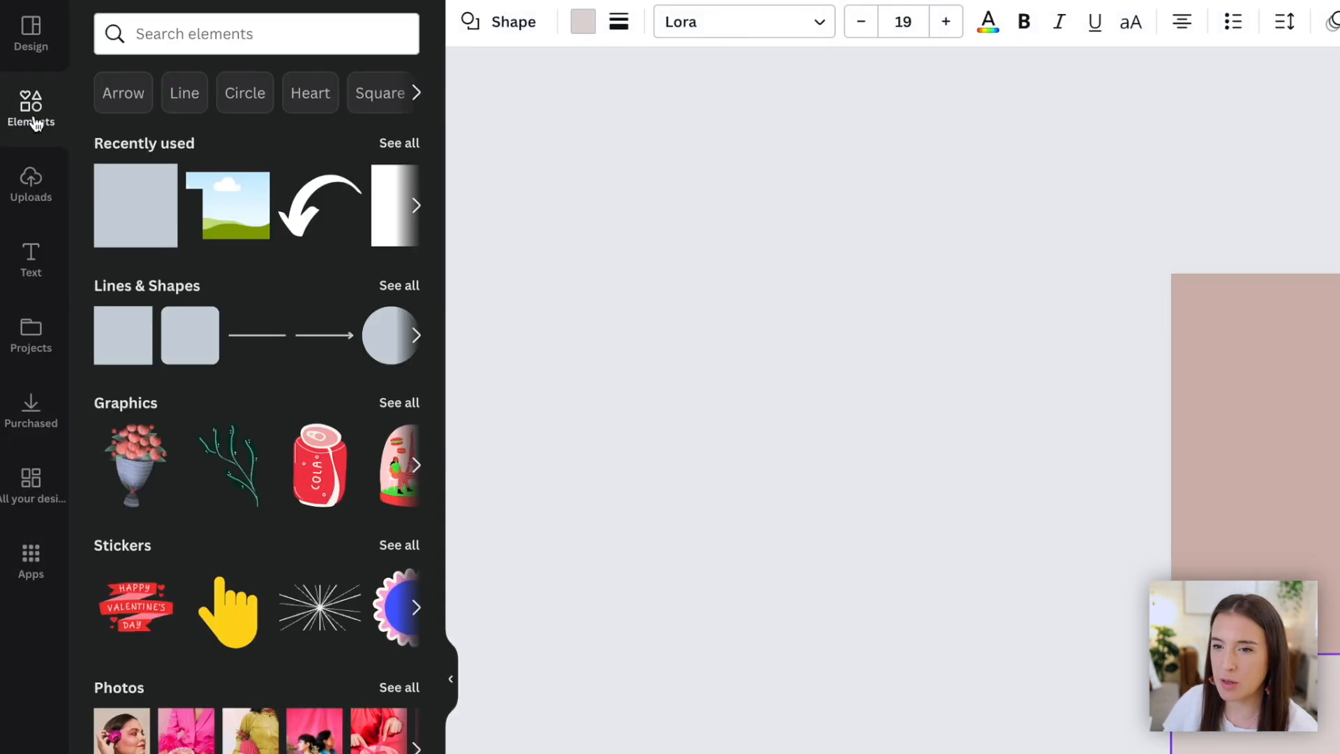
scroll(188, 245, down, 12)
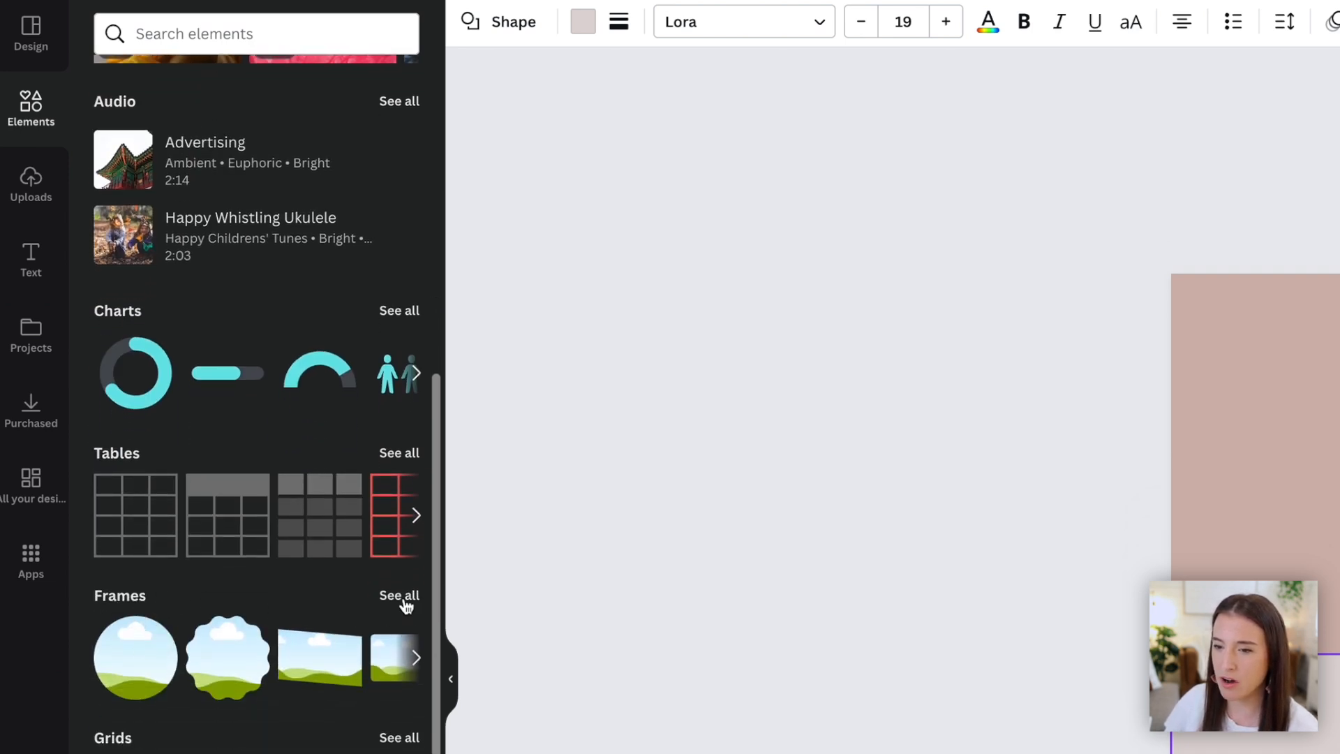
click(402, 598)
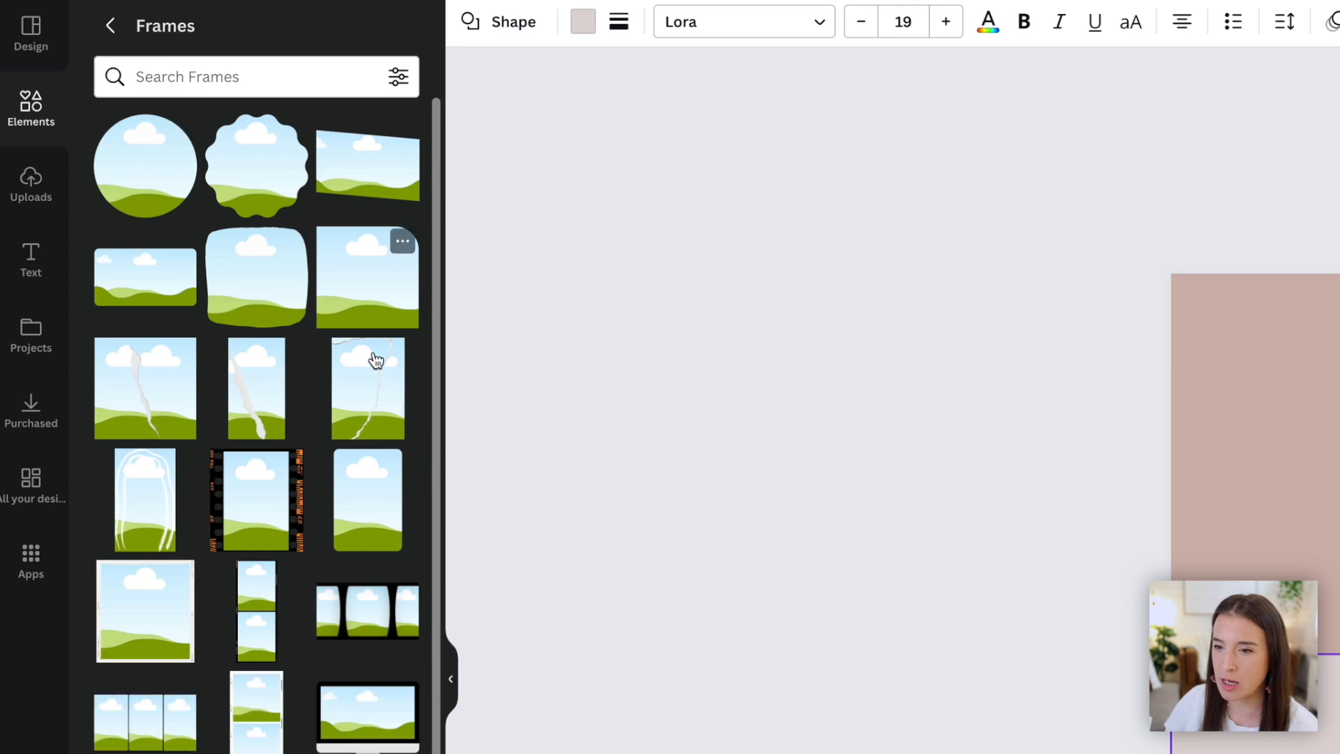
drag(138, 177, 1249, 548)
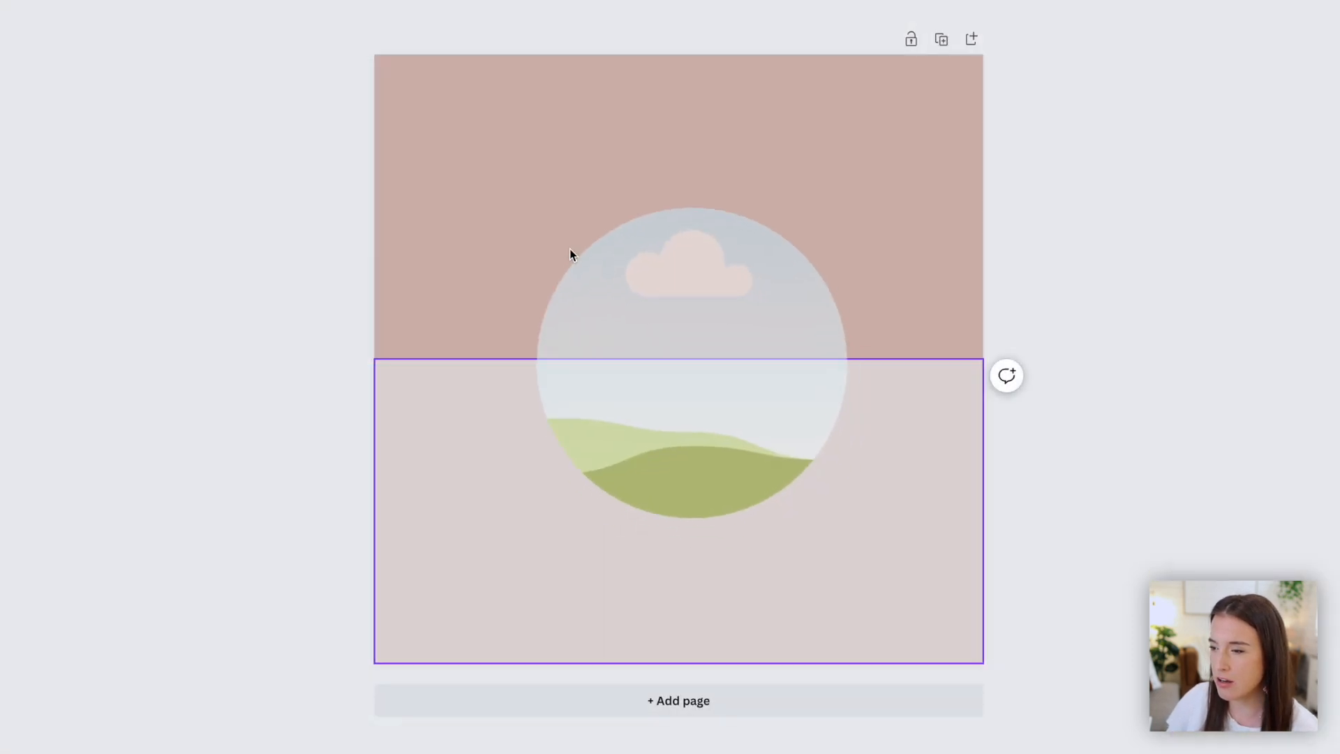
mouse_move(570, 248)
mouse_down()
mouse_move(547, 241)
mouse_move(558, 235)
mouse_up()
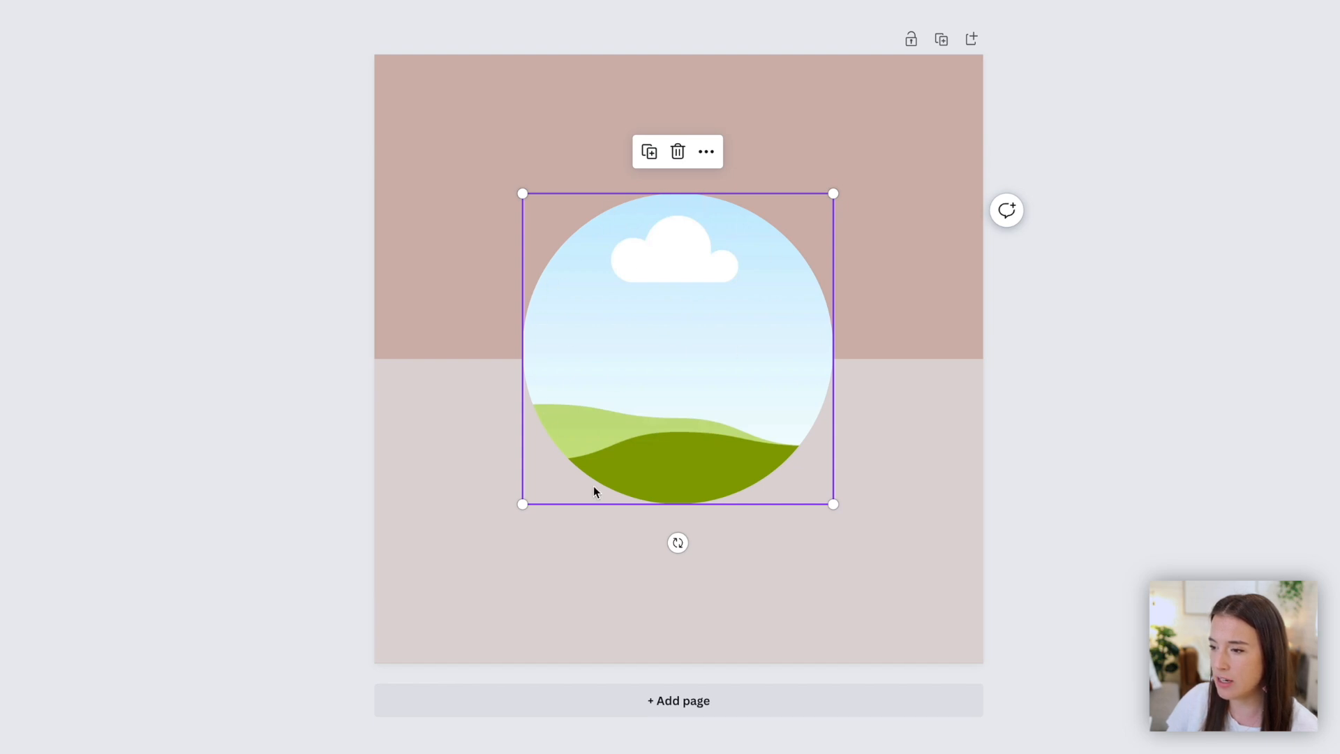
mouse_move(687, 251)
mouse_down()
mouse_move(684, 216)
mouse_move(686, 259)
mouse_up()
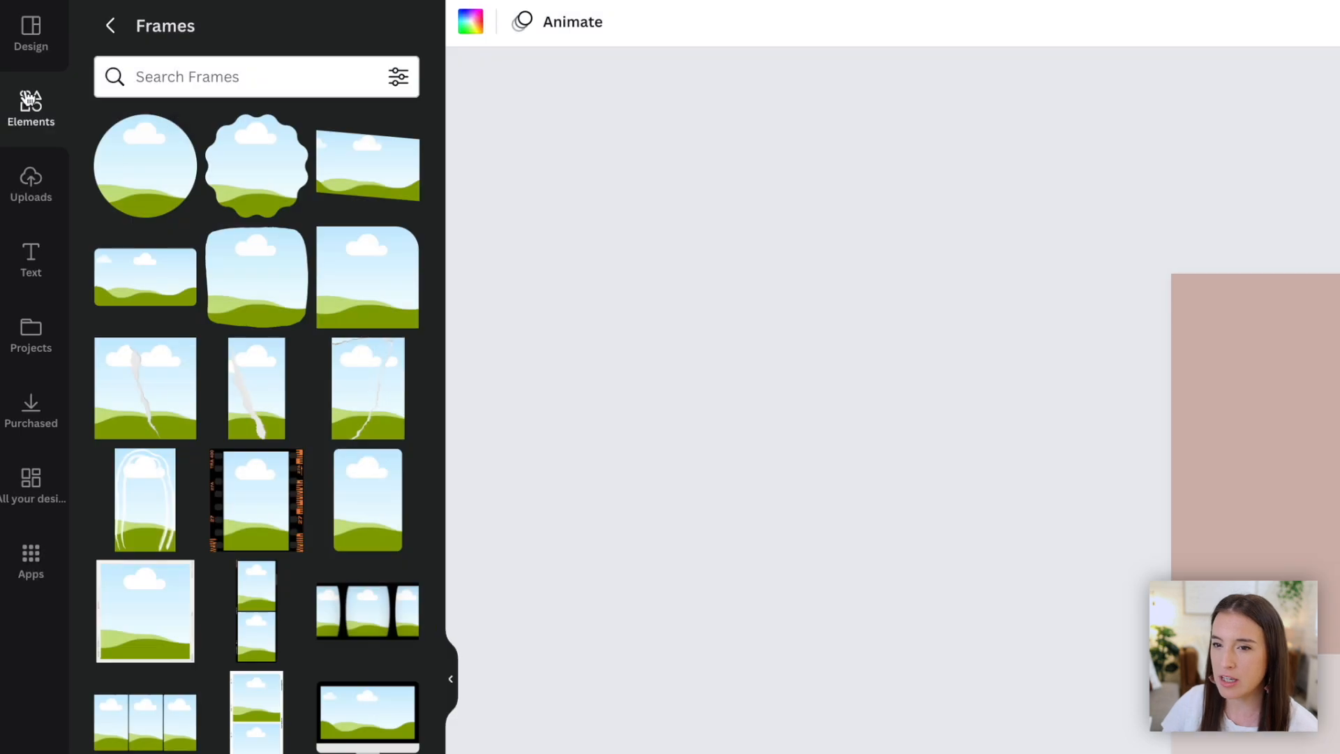
- Search elements for "computer" photos and drop a laptop-on-desk photo into the circle frame
click(108, 24)
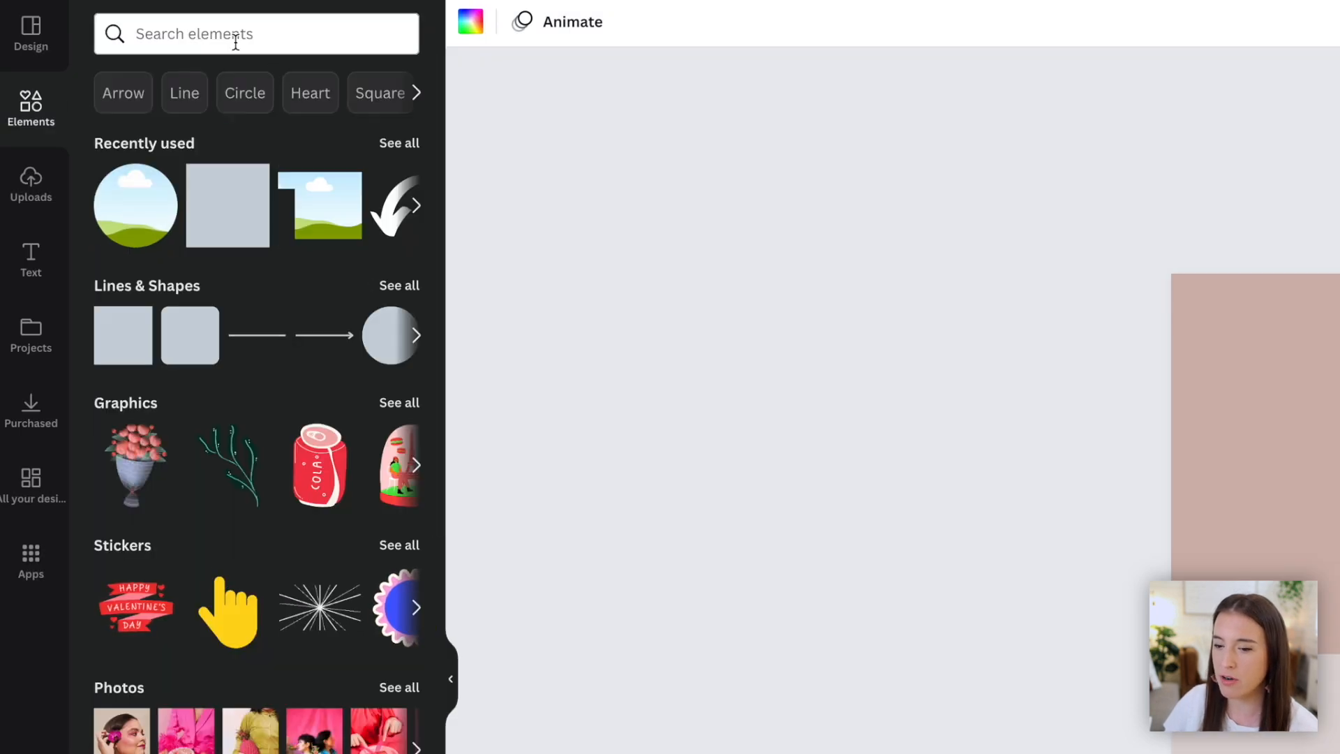
click(243, 41)
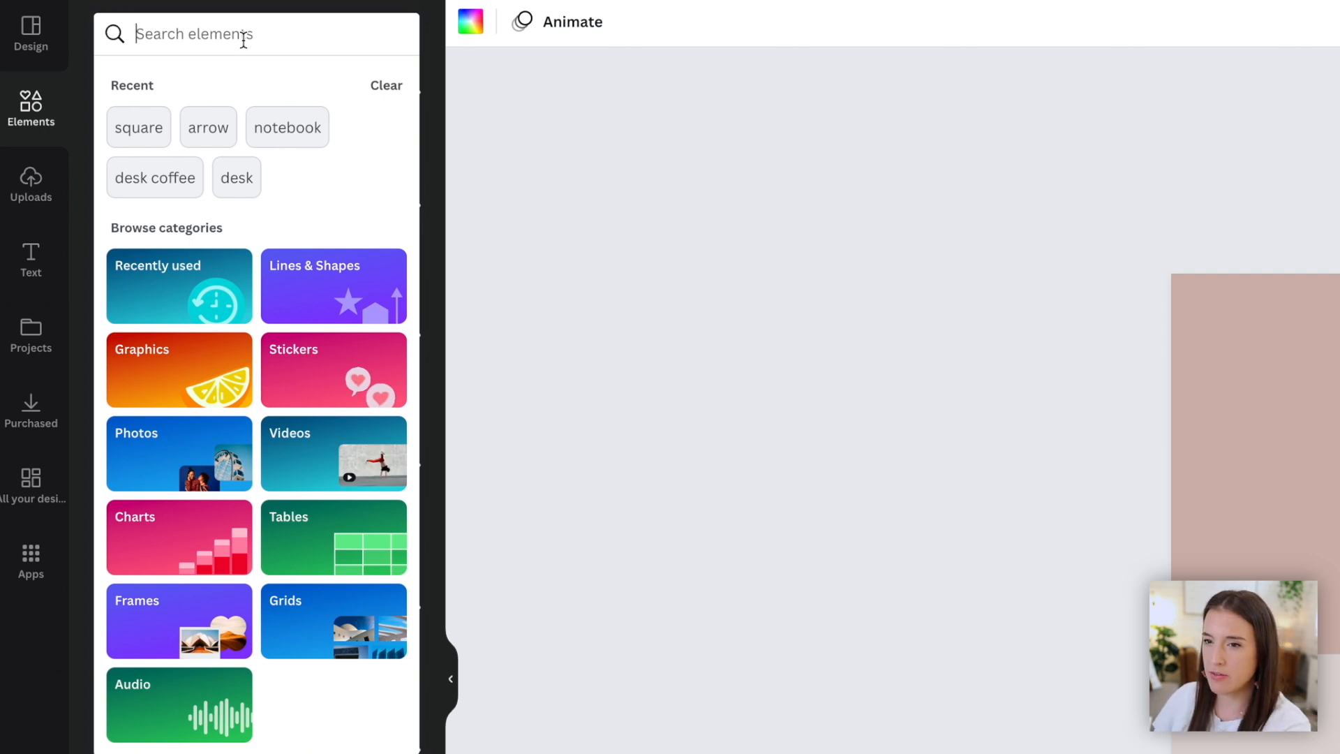
text(computer)
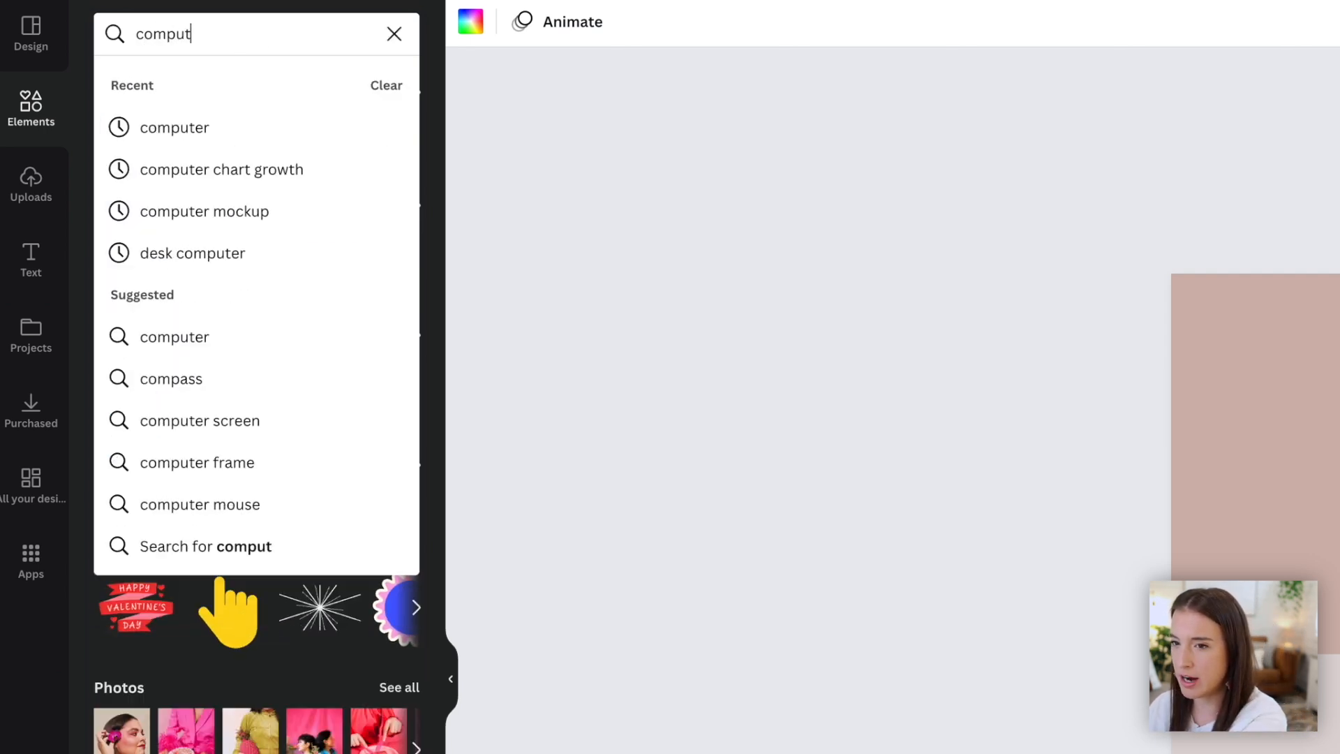
key(Return)
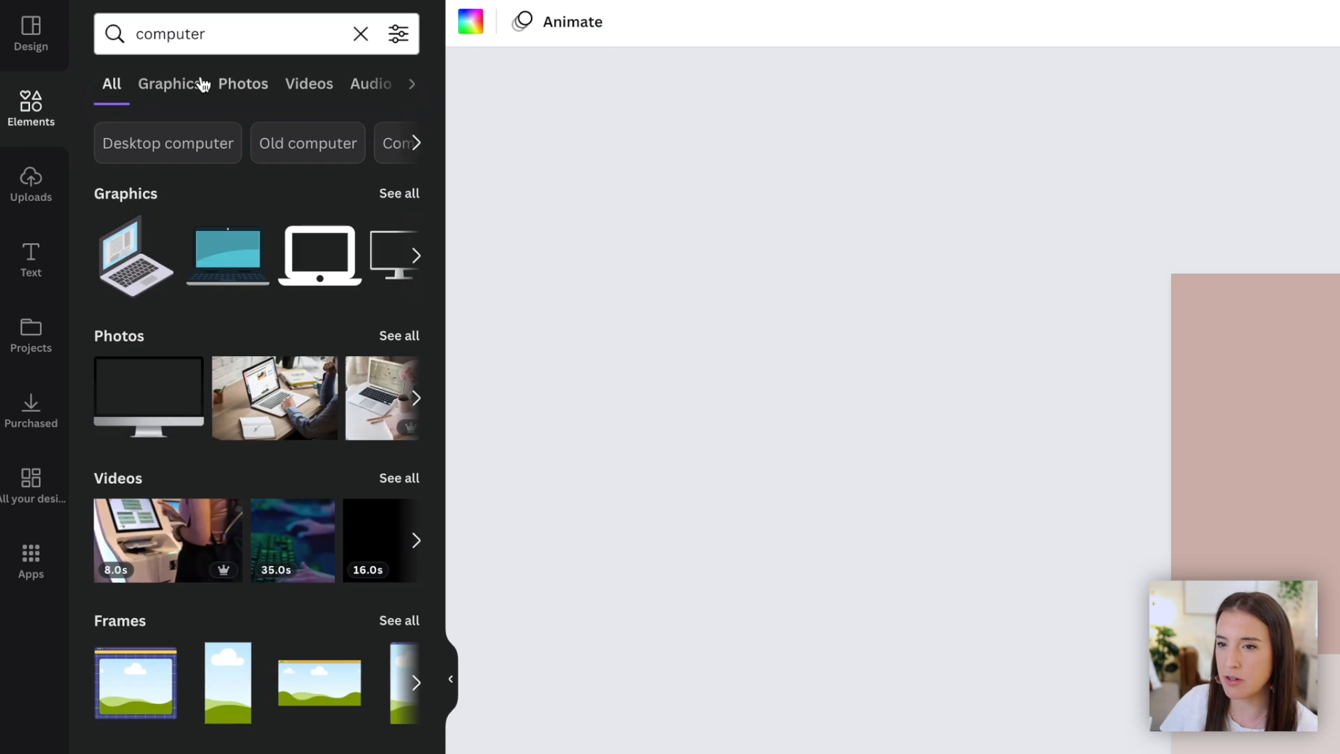
click(243, 86)
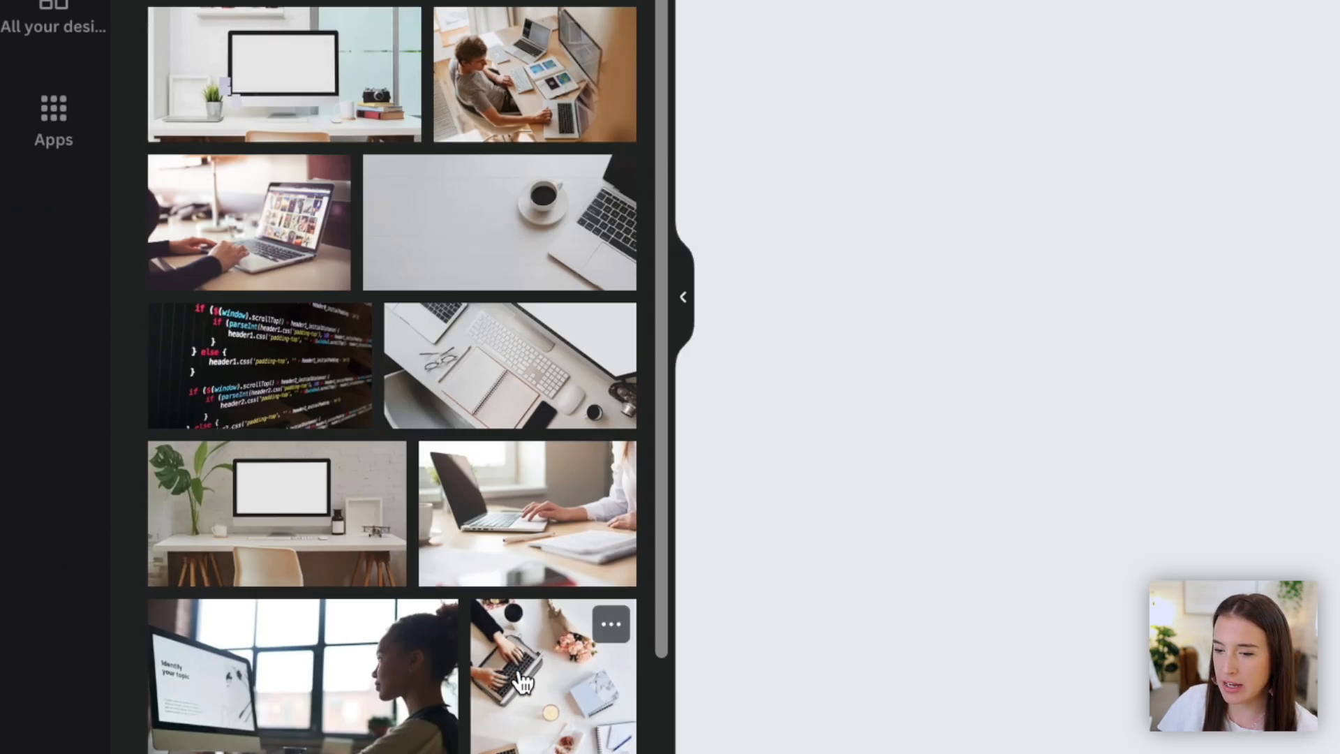
drag(515, 538, 621, 296)
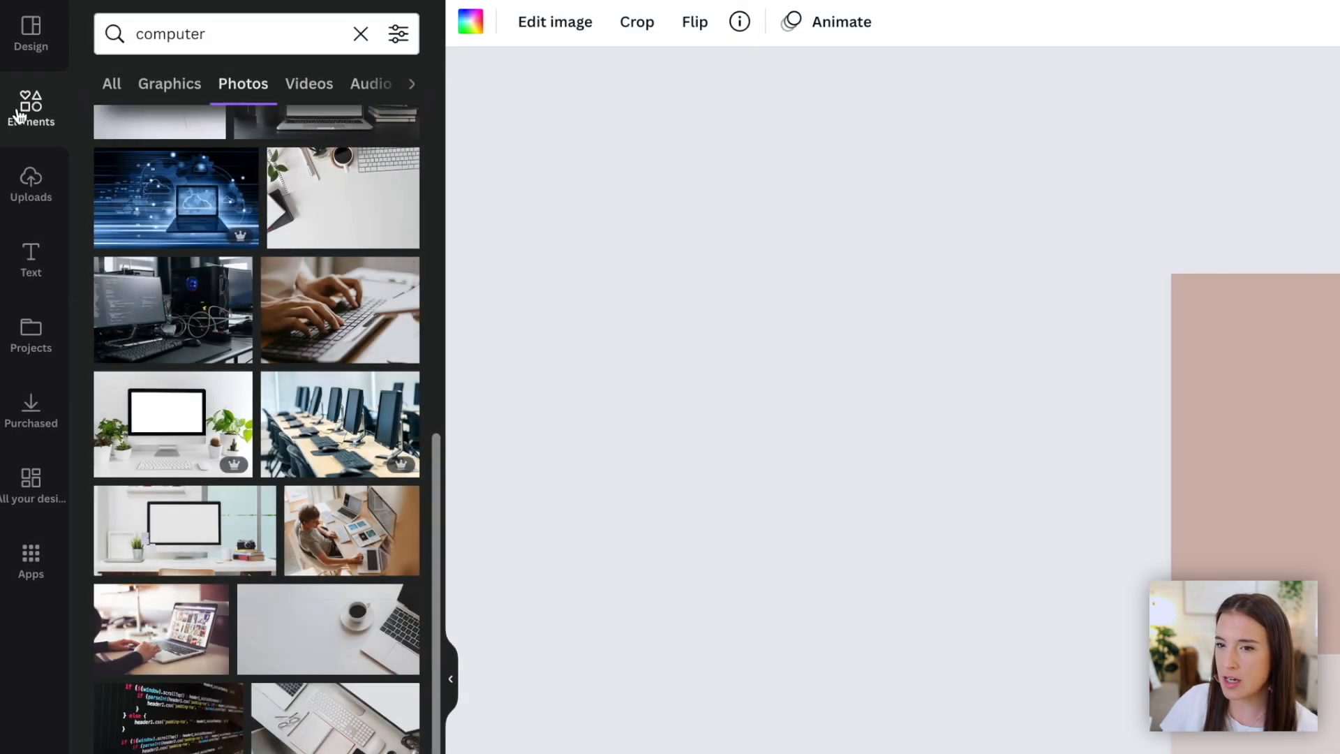
- Delete the photo and circle frame, and add a hexagon frame in its place
click(31, 105)
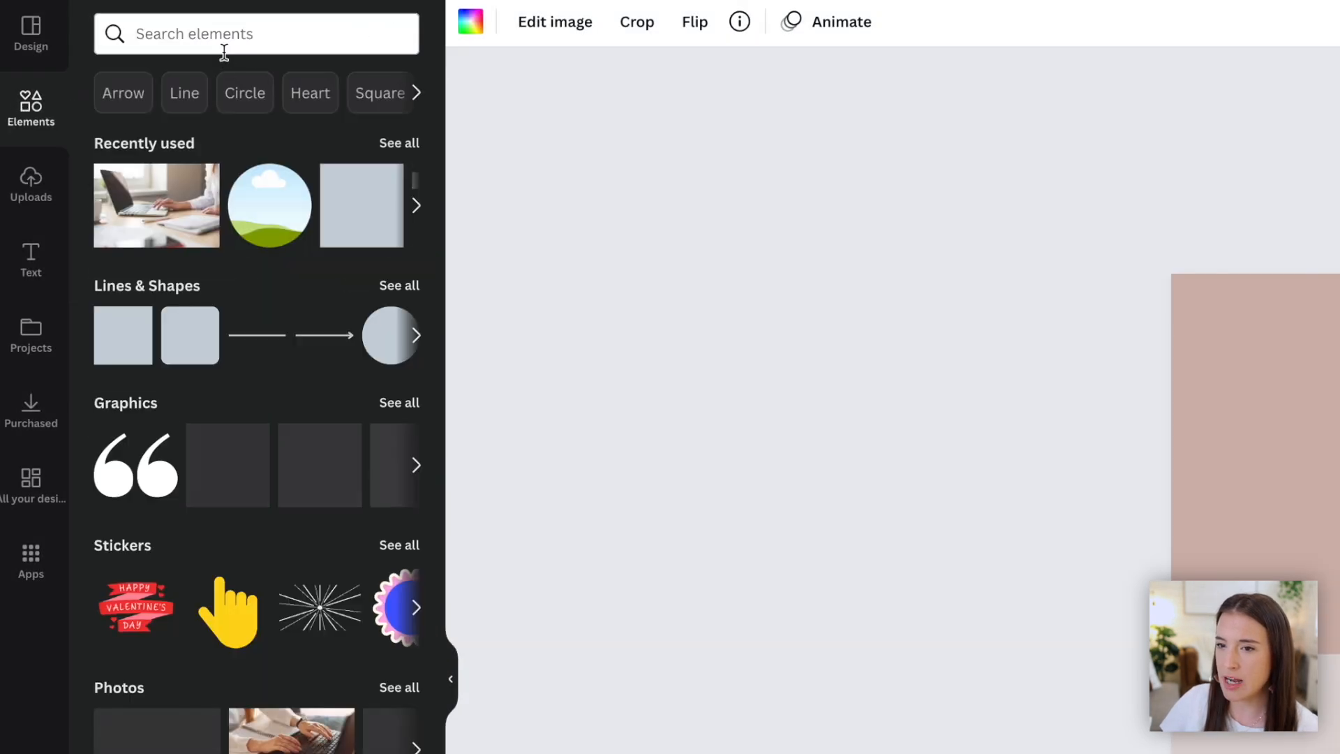
scroll(265, 484, down, 6)
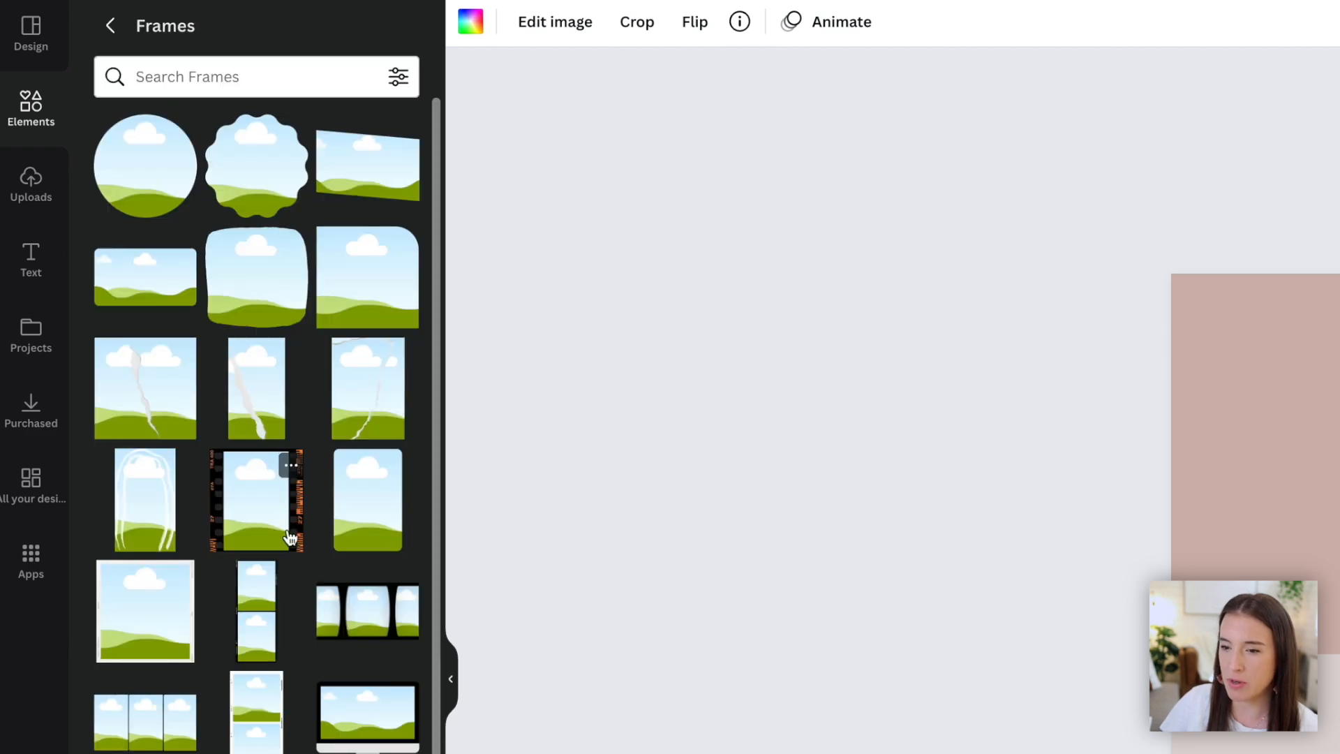
scroll(290, 537, down, 2)
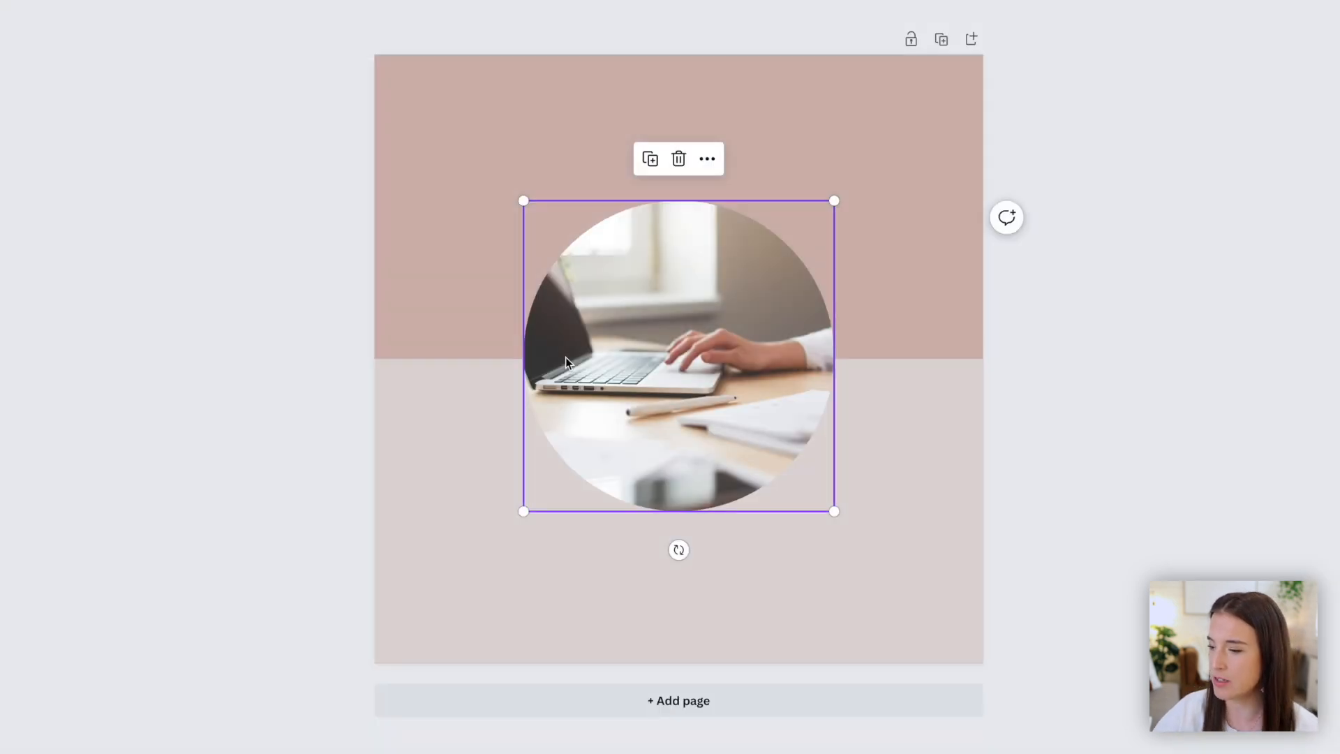
key(Delete)
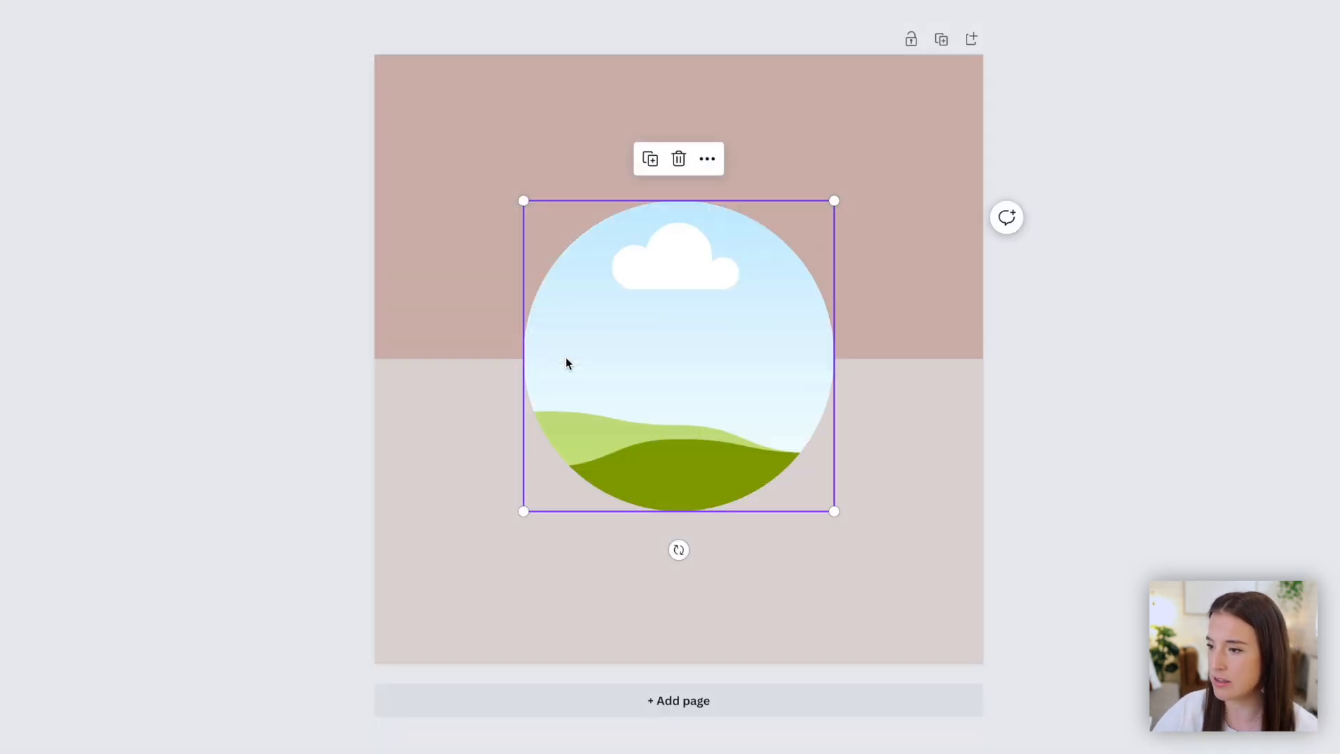
key(Delete)
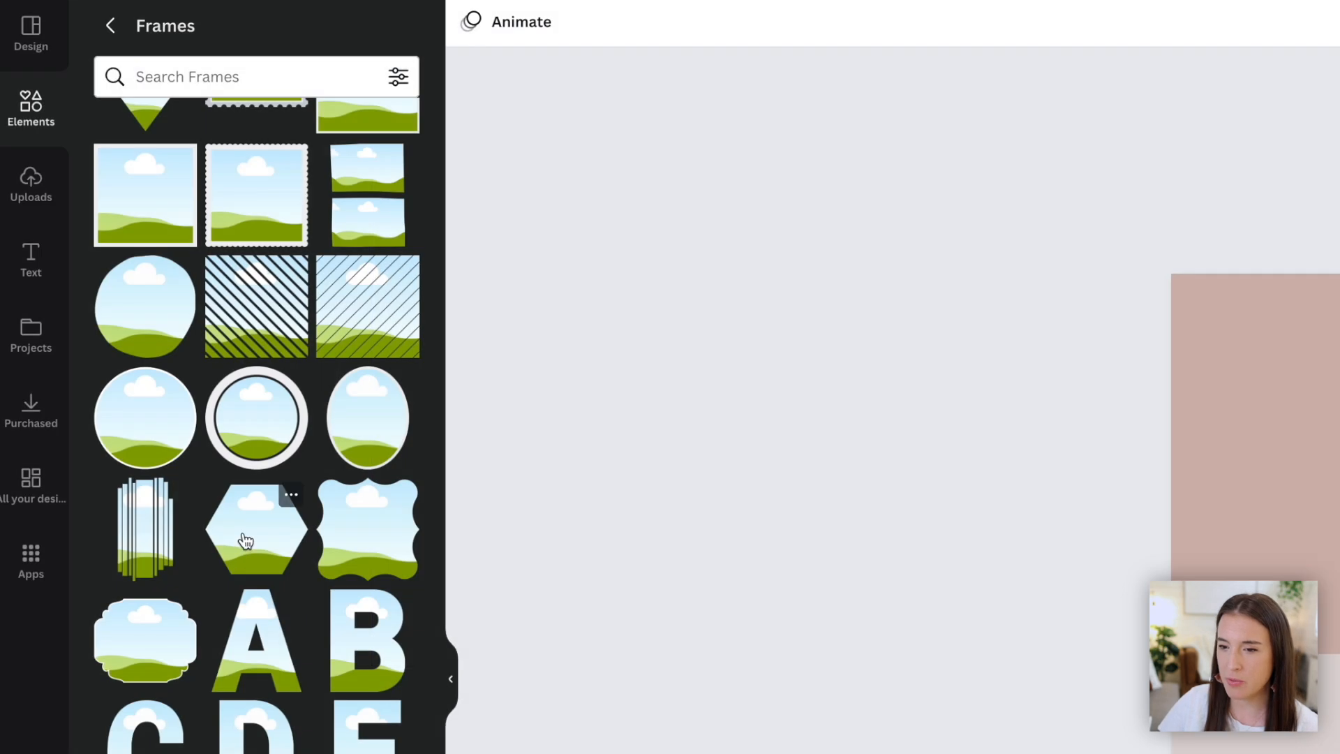
click(251, 551)
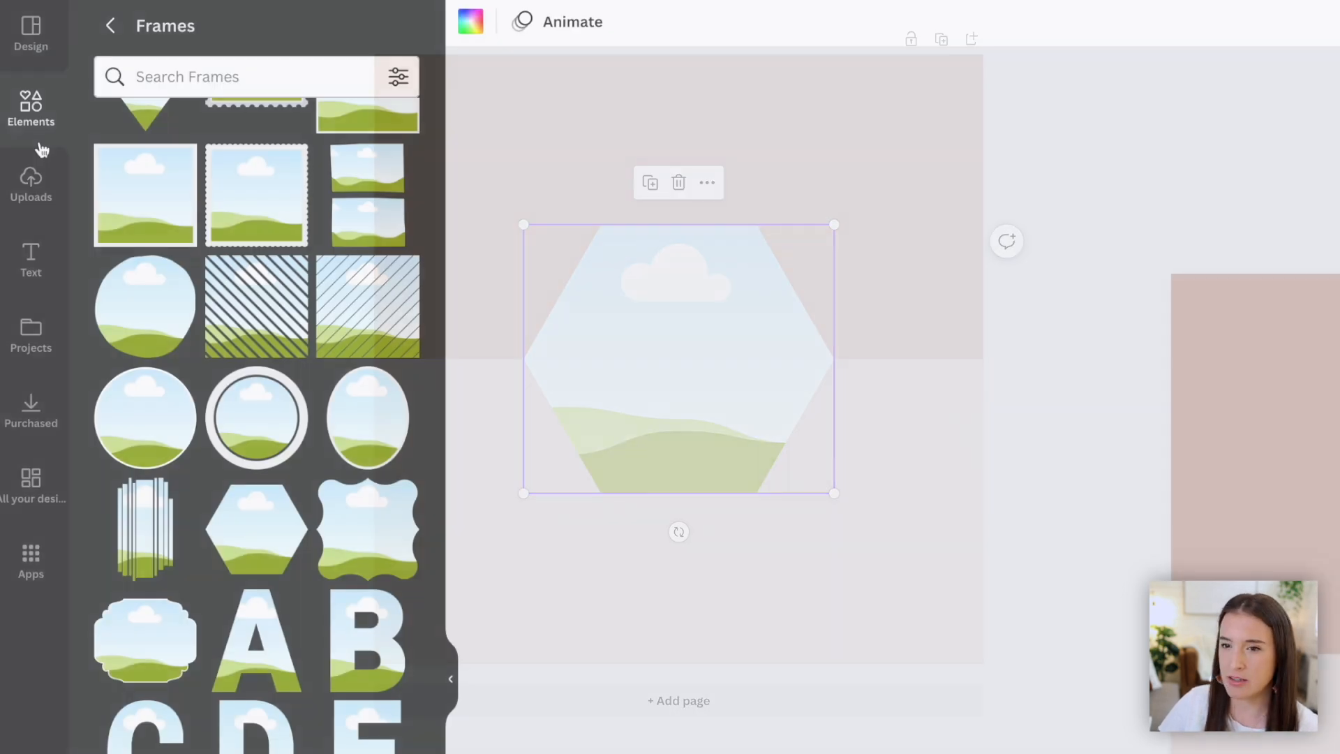
- Drop the laptop photo into the hexagon frame and reposition the photo inside it
click(31, 112)
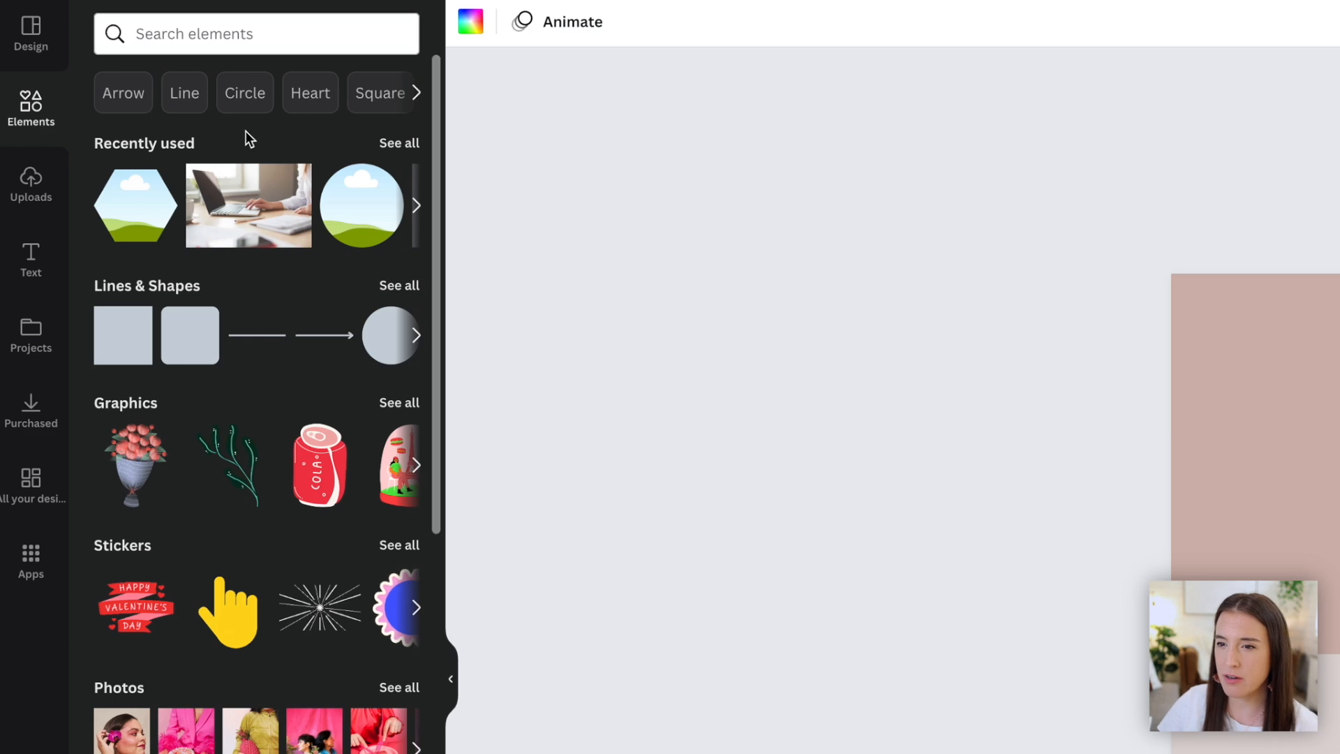
drag(249, 205, 627, 349)
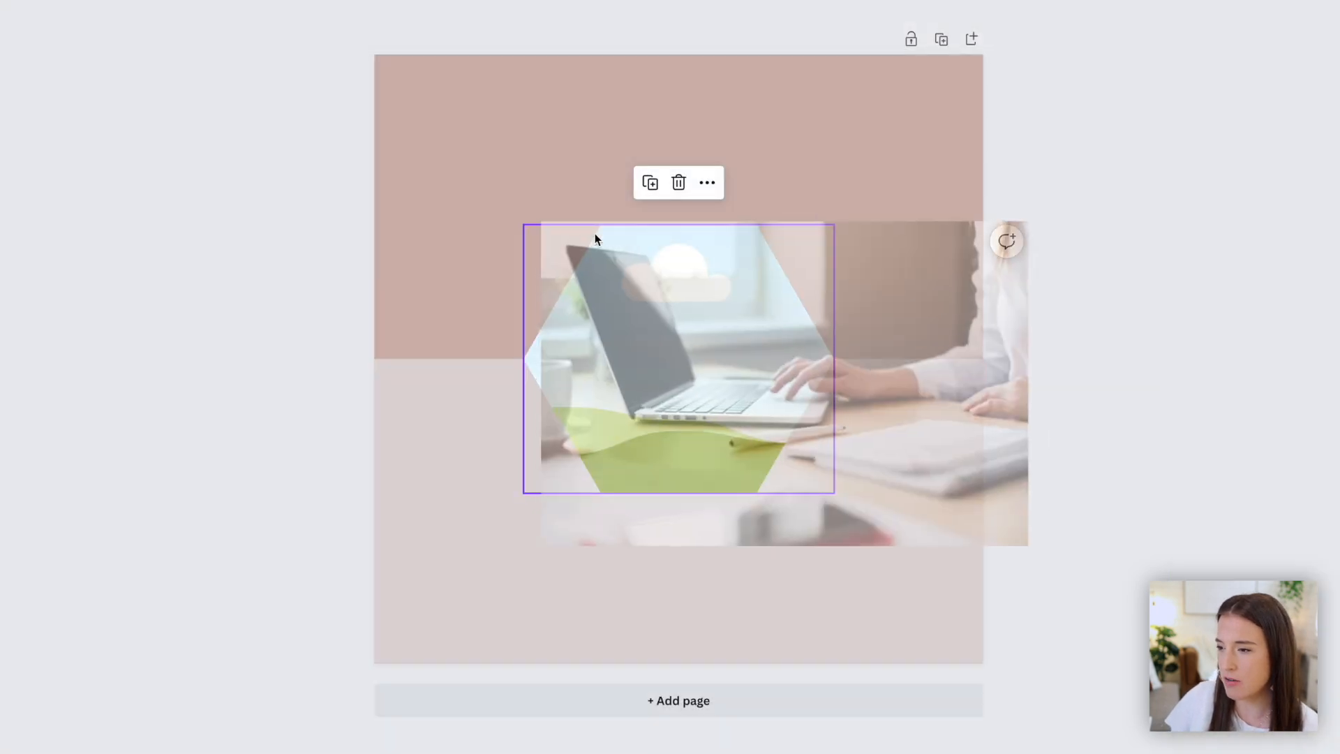
drag(595, 238, 587, 266)
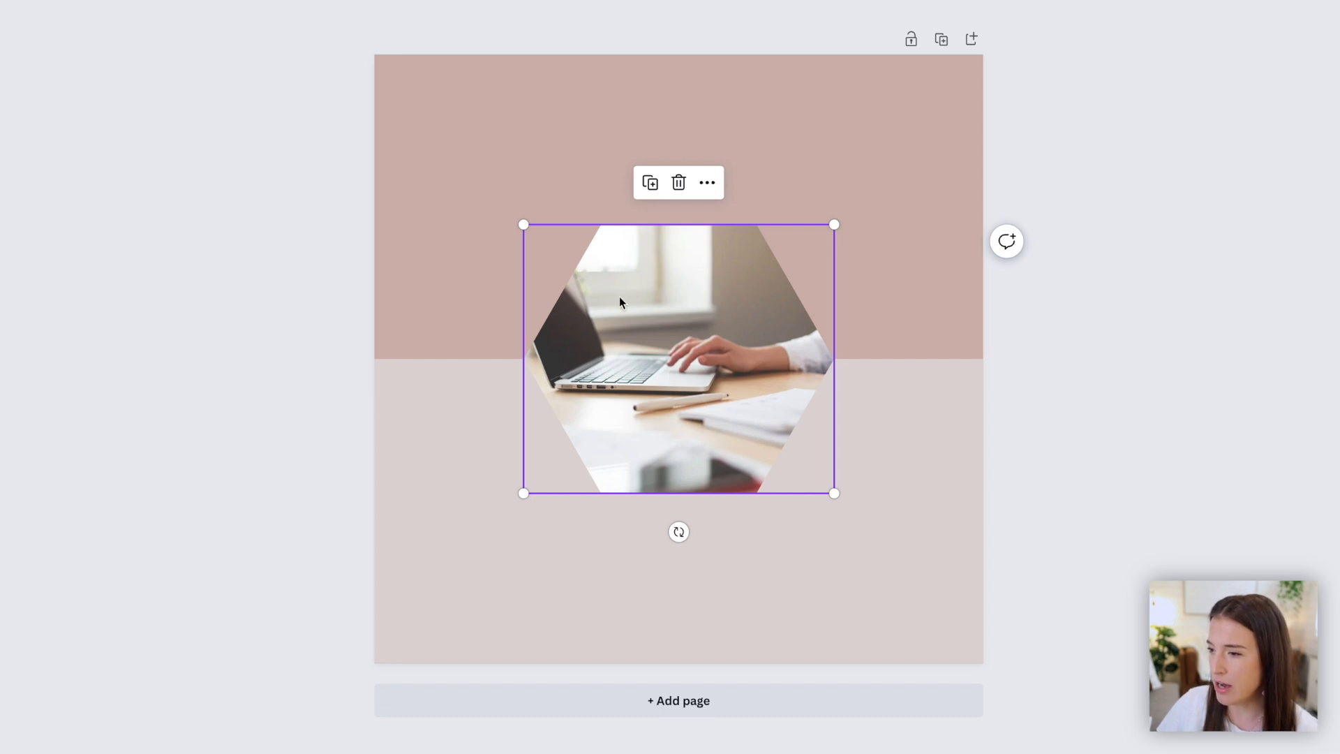
double_click(685, 314)
drag(645, 335, 702, 333)
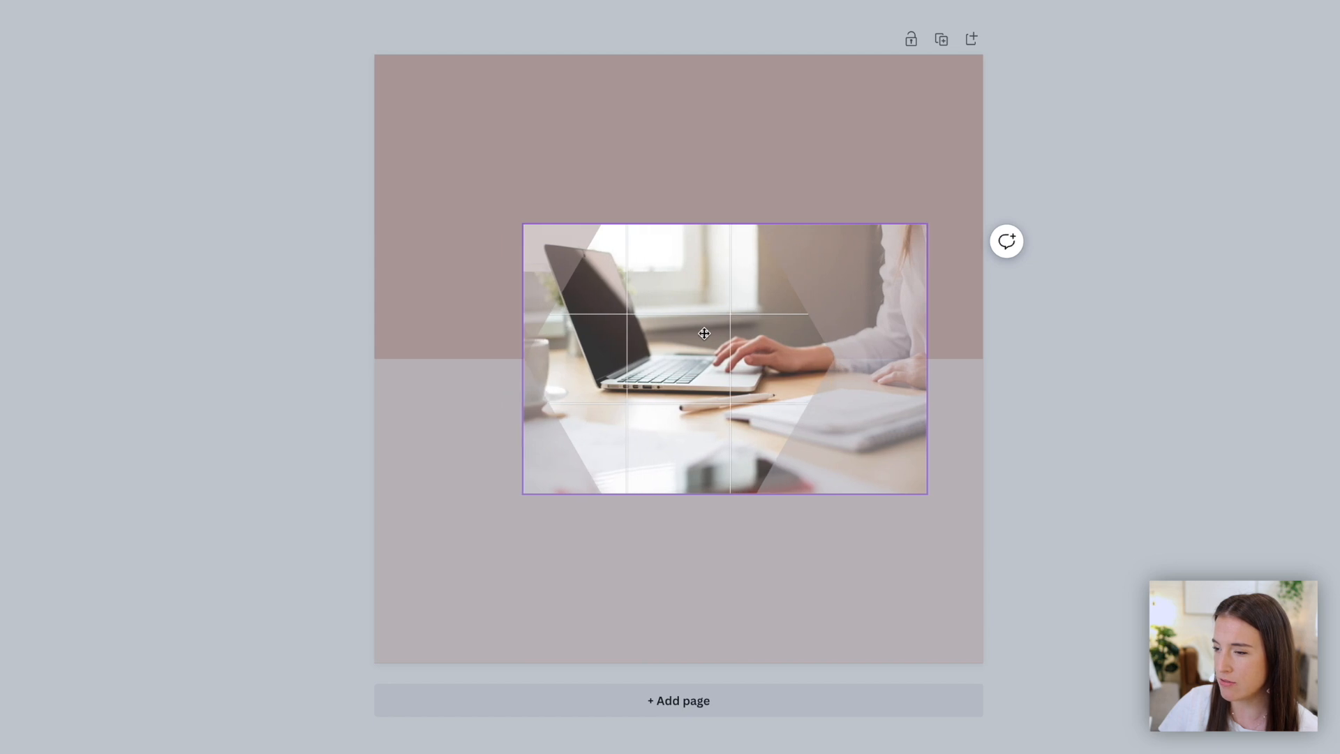
double_click(747, 333)
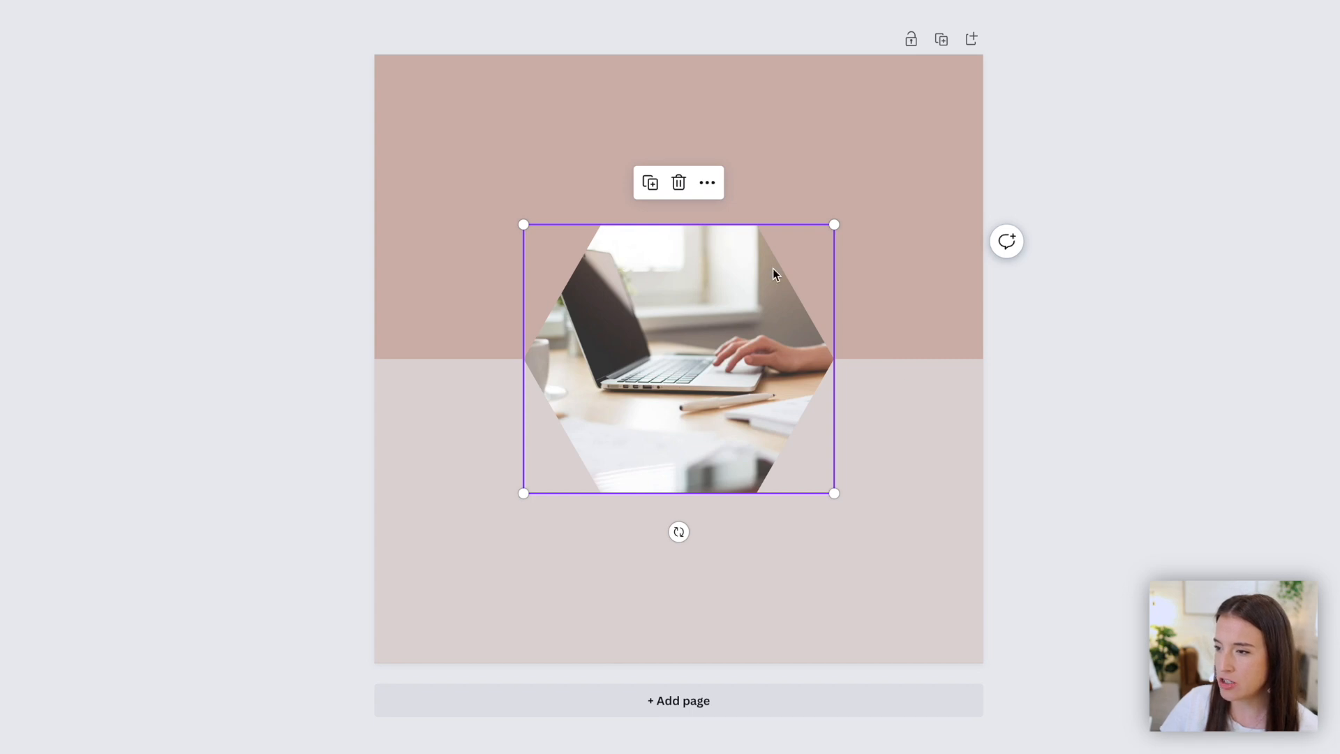
click(305, 169)
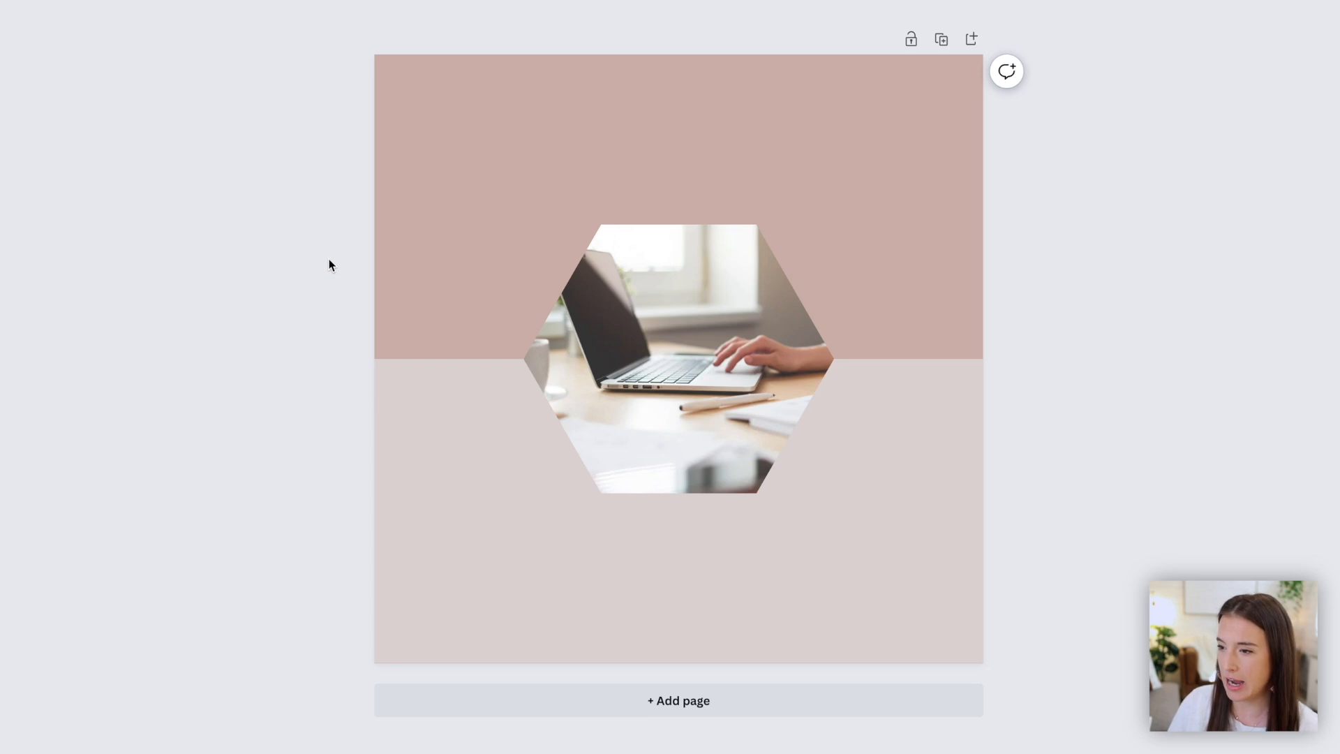
- Delete the hexagon frame and add the circle frame back from recently used elements
click(693, 356)
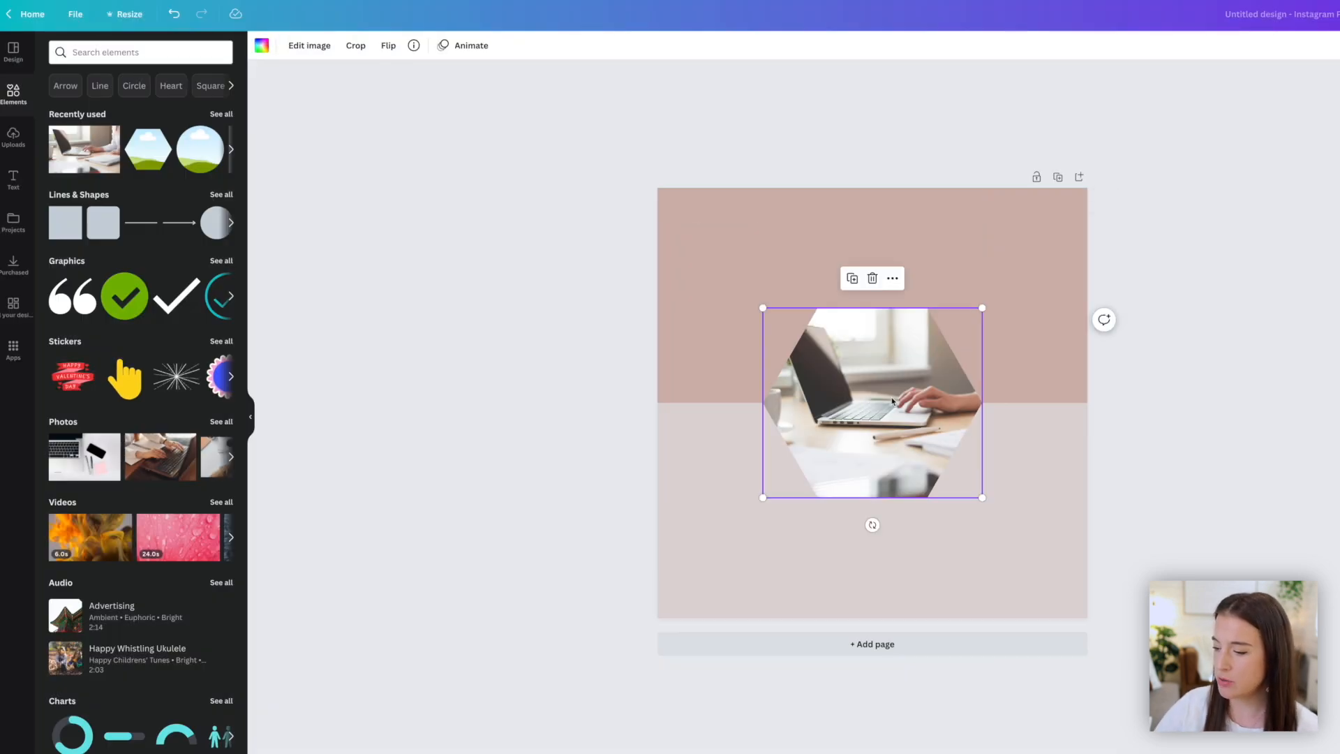
key(Delete)
key(Delete)
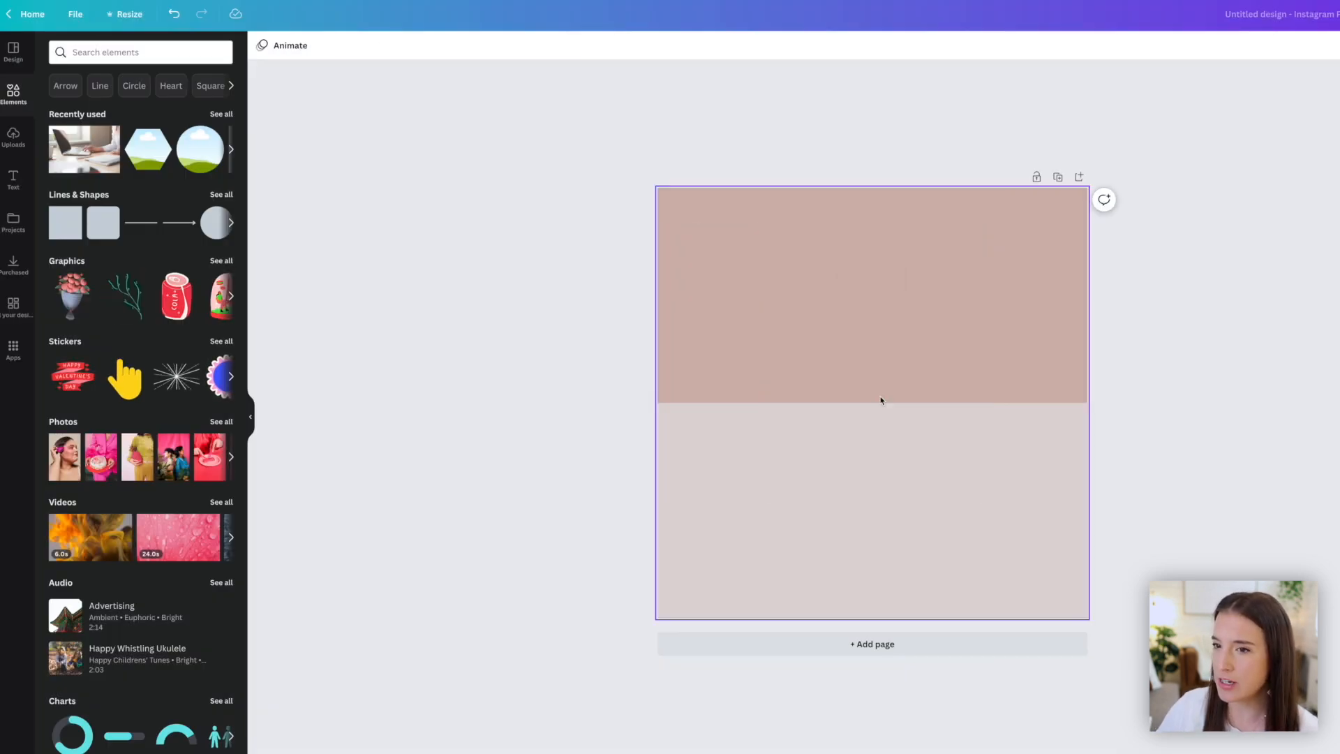
click(188, 163)
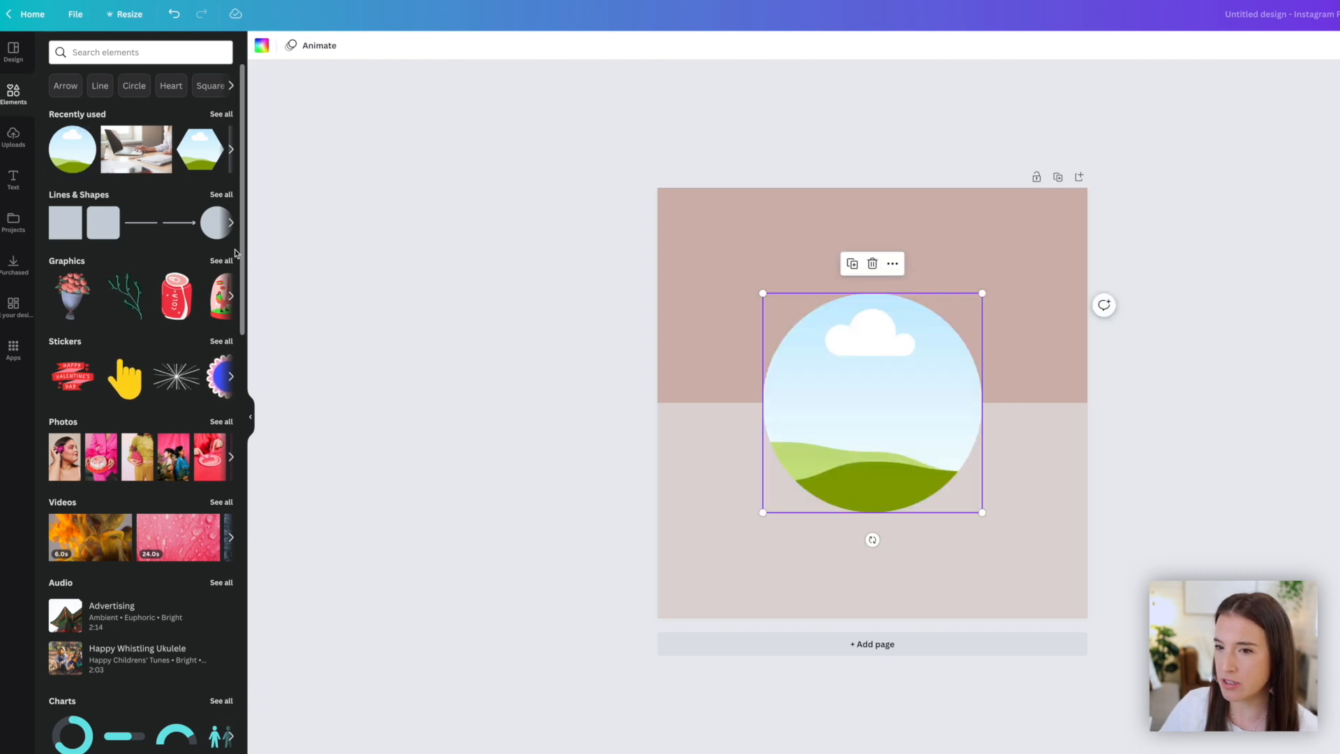
- Fill the circle frame with the laptop photo from recently used elements
drag(143, 173, 880, 400)
double_click(826, 398)
click(572, 288)
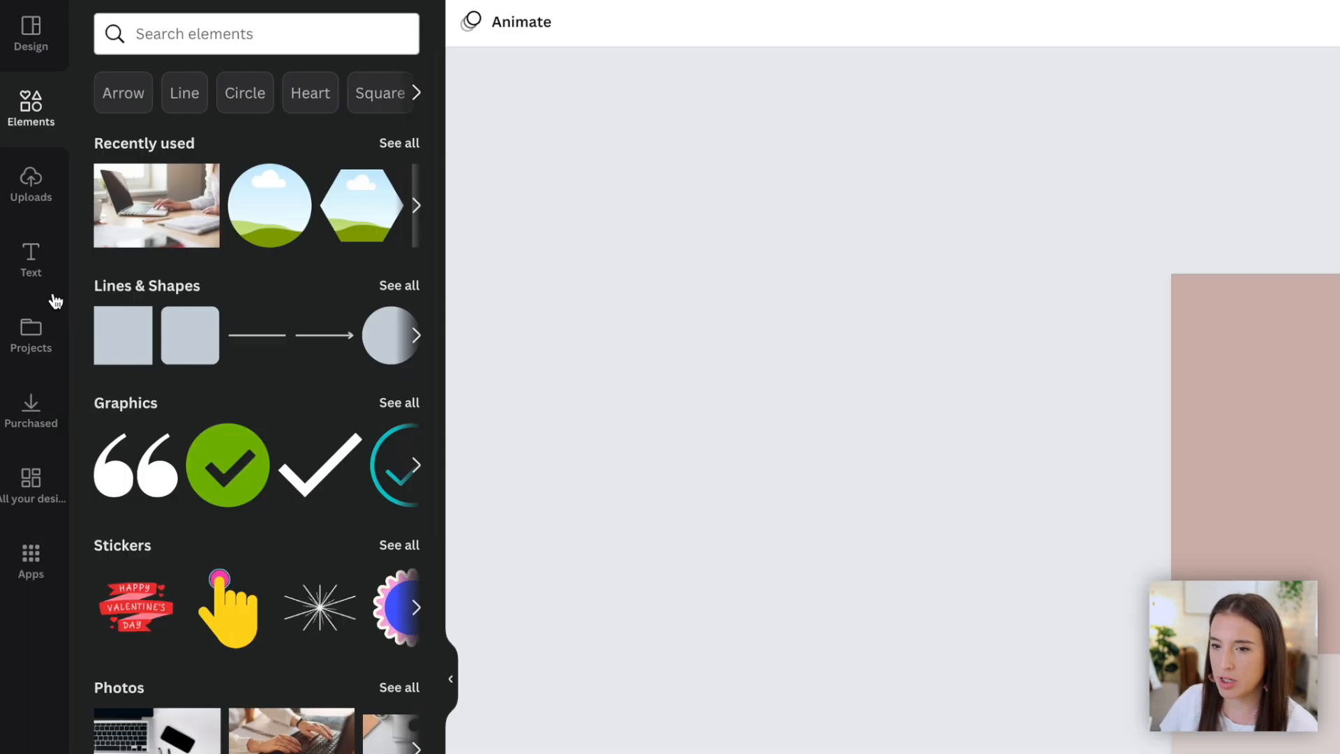
- Add a text box and move it above the circle frame near the top of the page
click(37, 276)
click(216, 95)
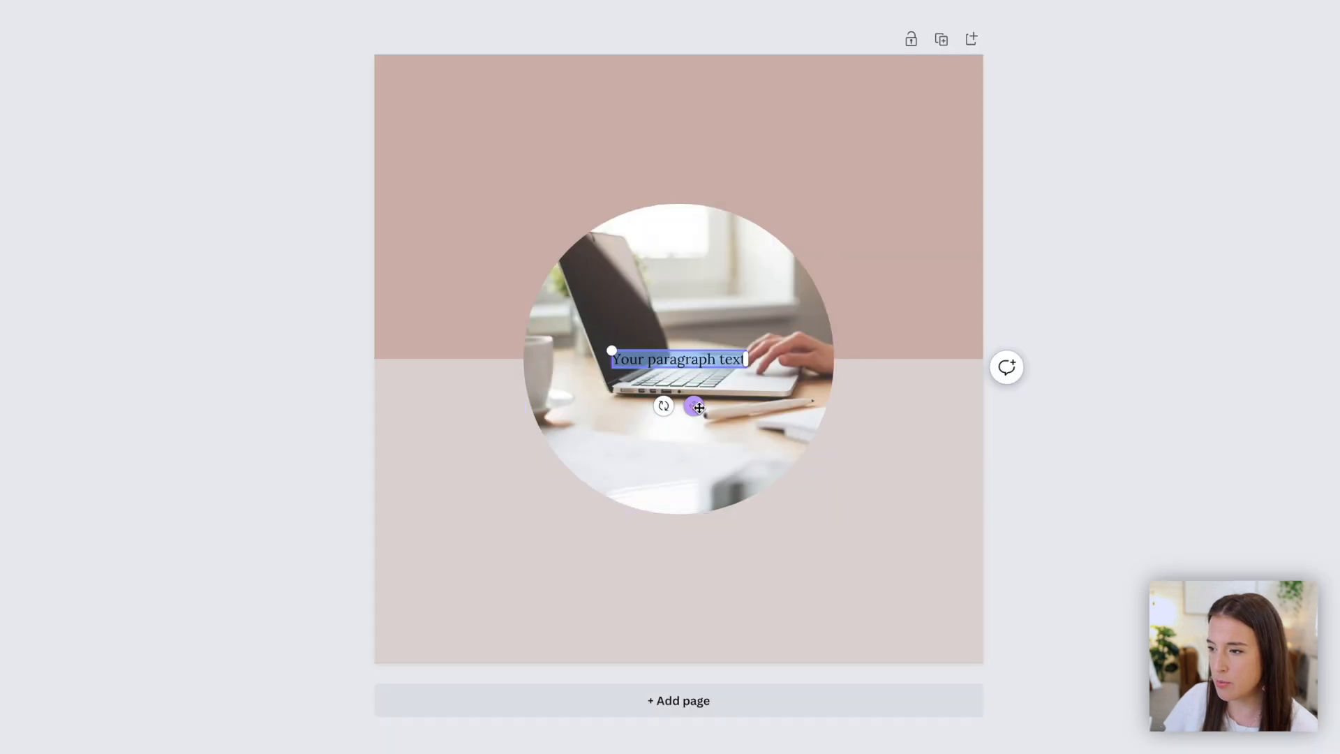
drag(693, 406, 680, 199)
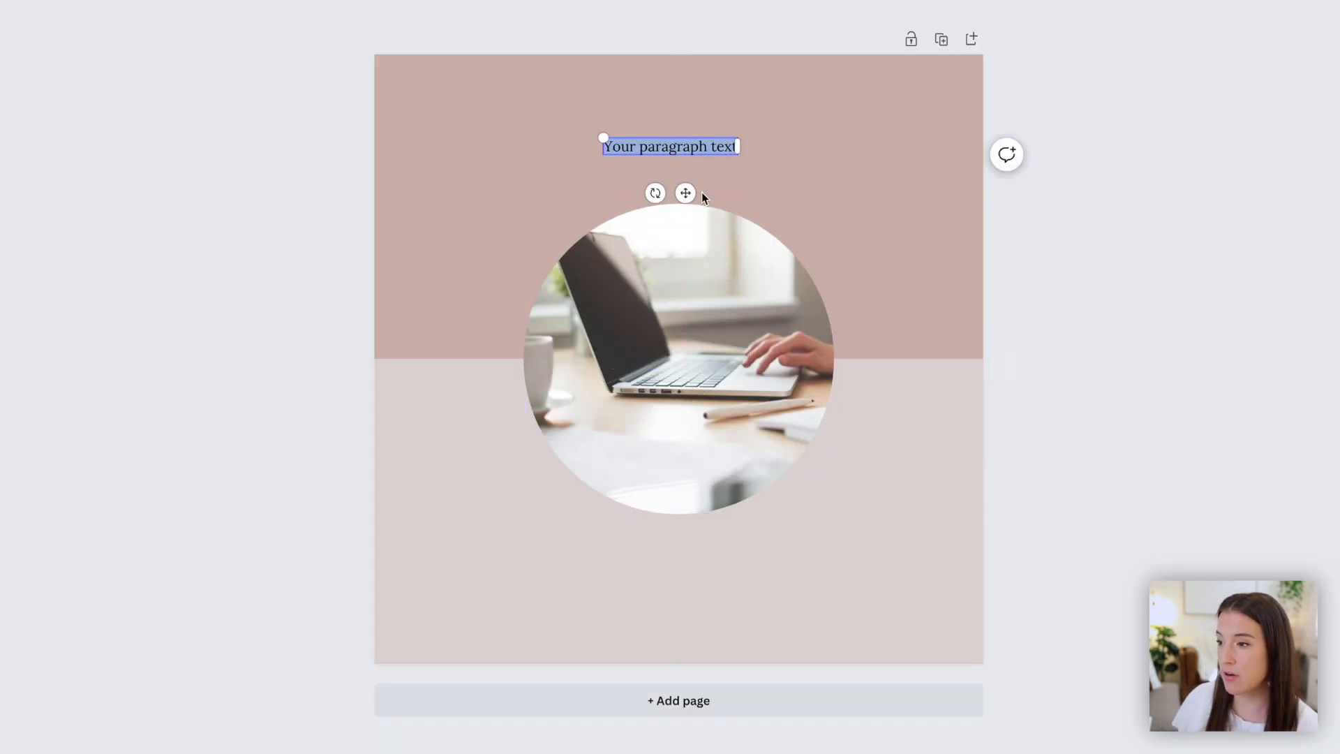
- Widen the text box and replace its placeholder with "You already have"
drag(603, 137, 525, 128)
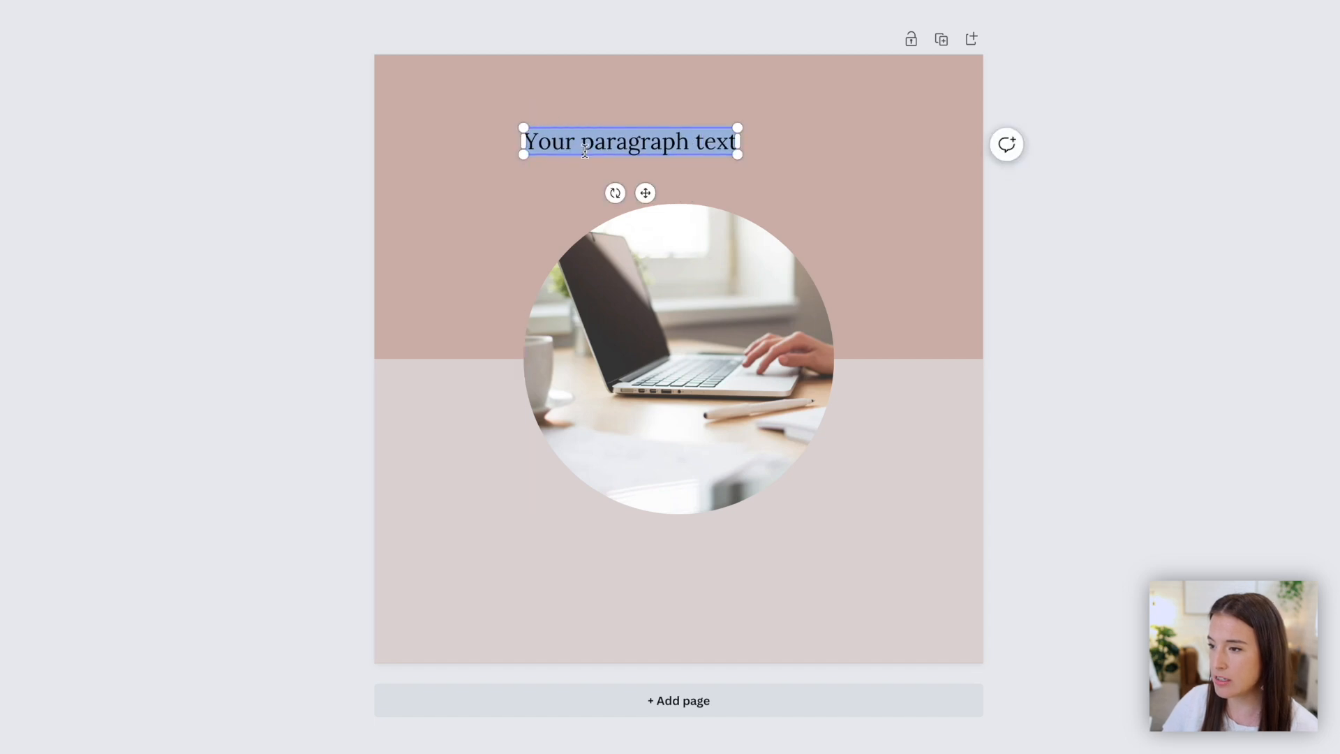
text(You al)
text(ready have)
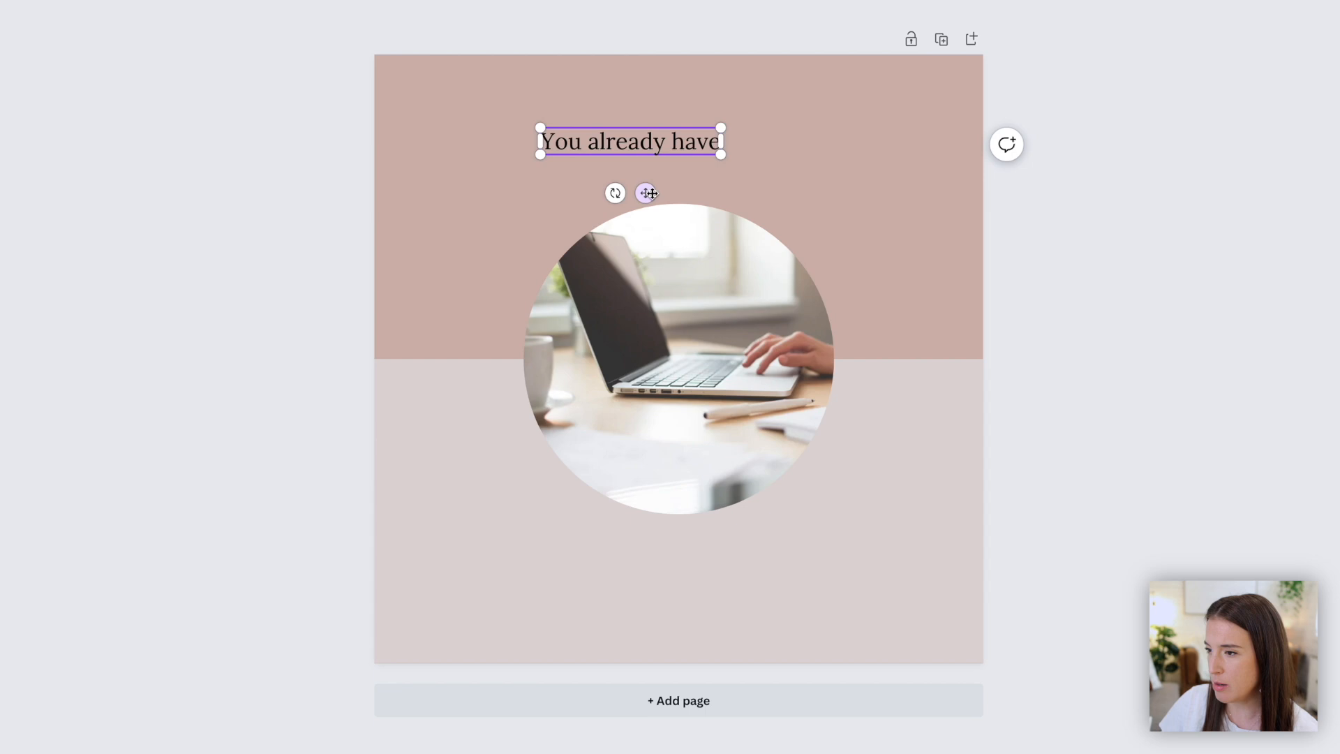
- Enlarge the heading text and center it just above the circle frame
drag(651, 193, 686, 228)
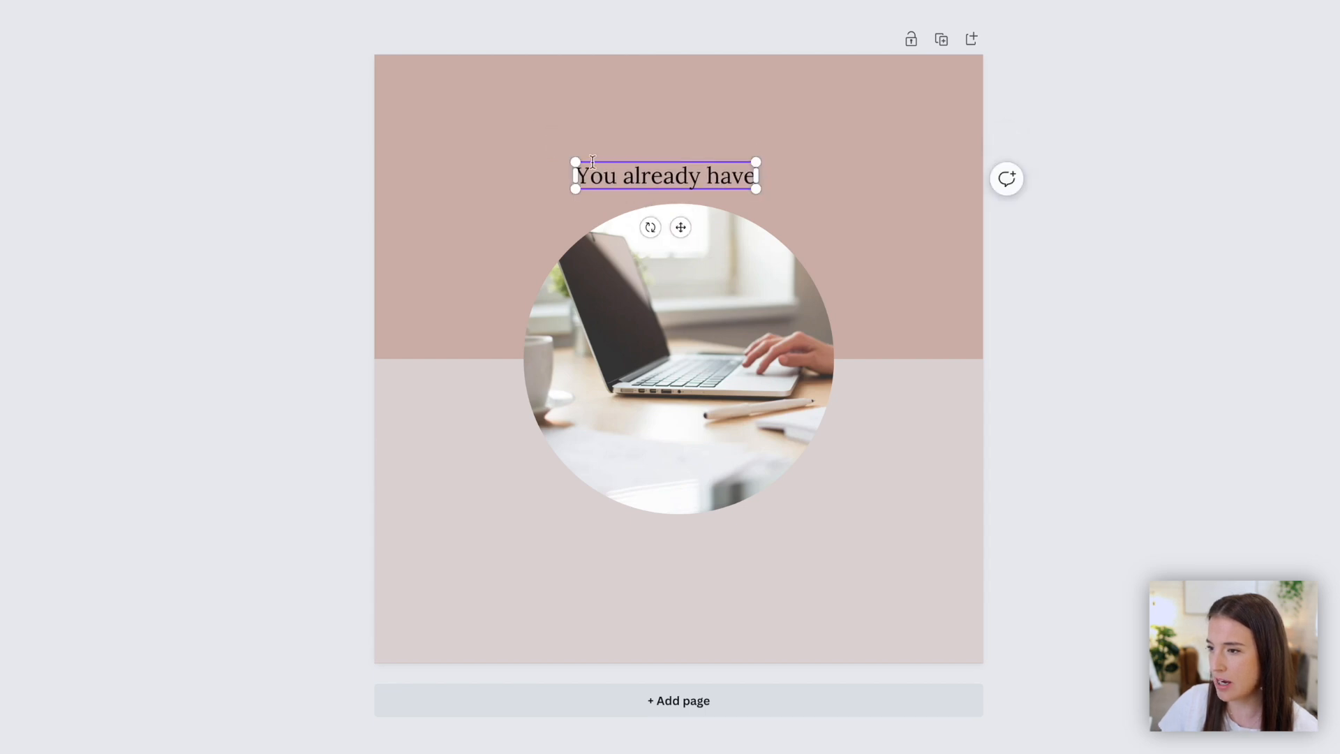
drag(576, 161, 532, 156)
drag(661, 228, 694, 228)
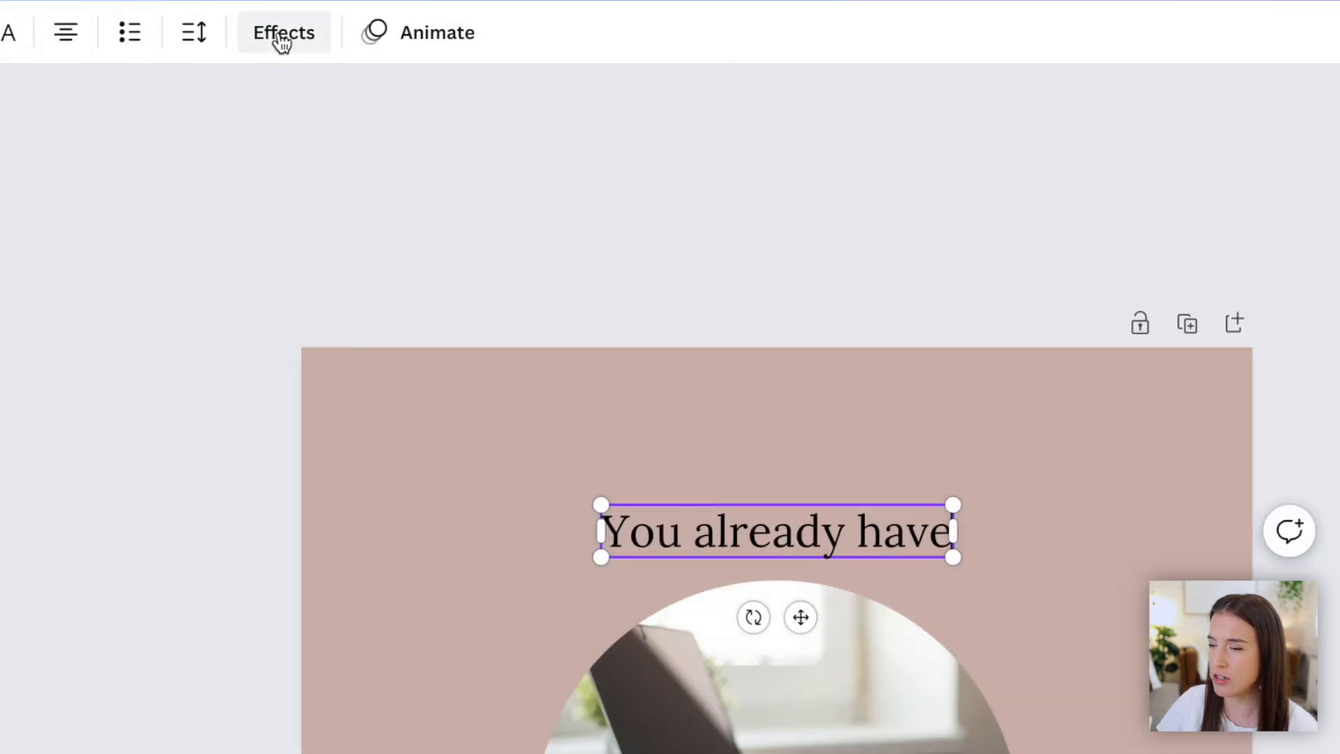
- Apply the Curve text effect to the heading with a curve of about 37 and reposition it
click(282, 38)
click(249, 640)
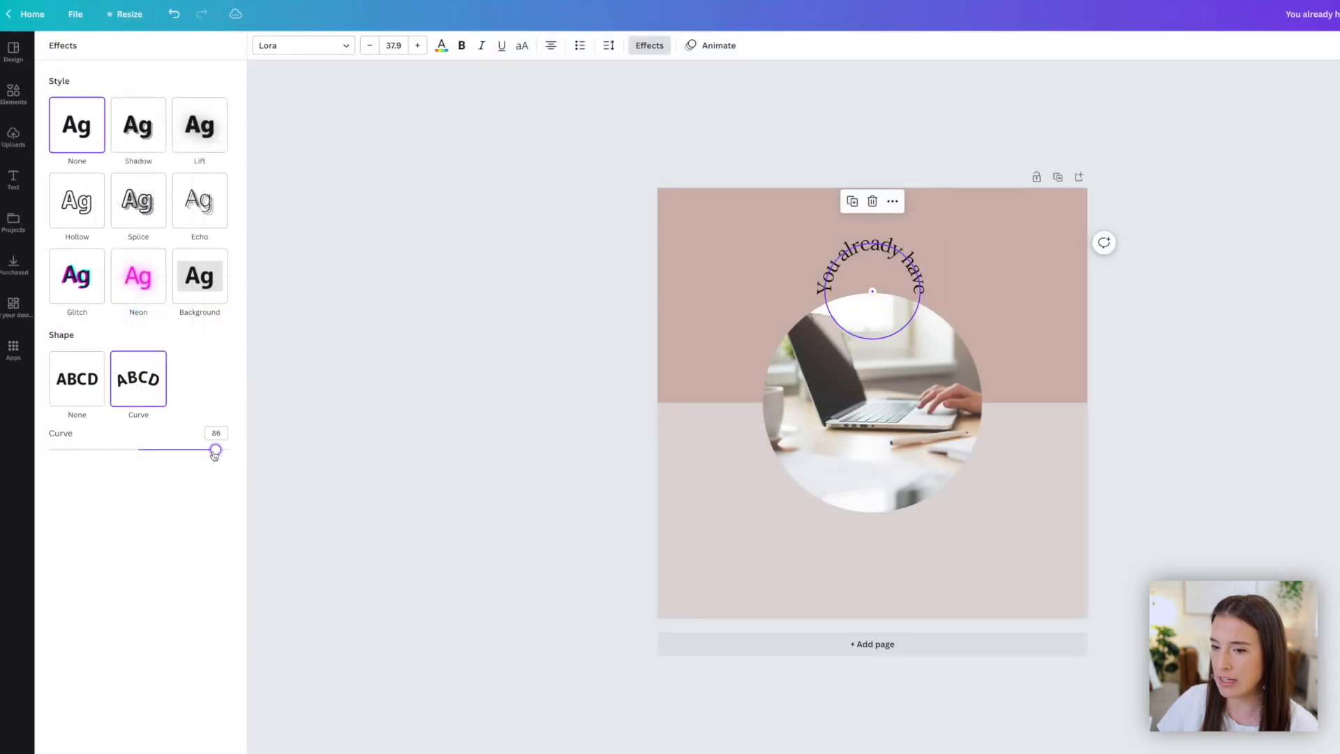
drag(396, 642, 315, 642)
drag(173, 455, 175, 457)
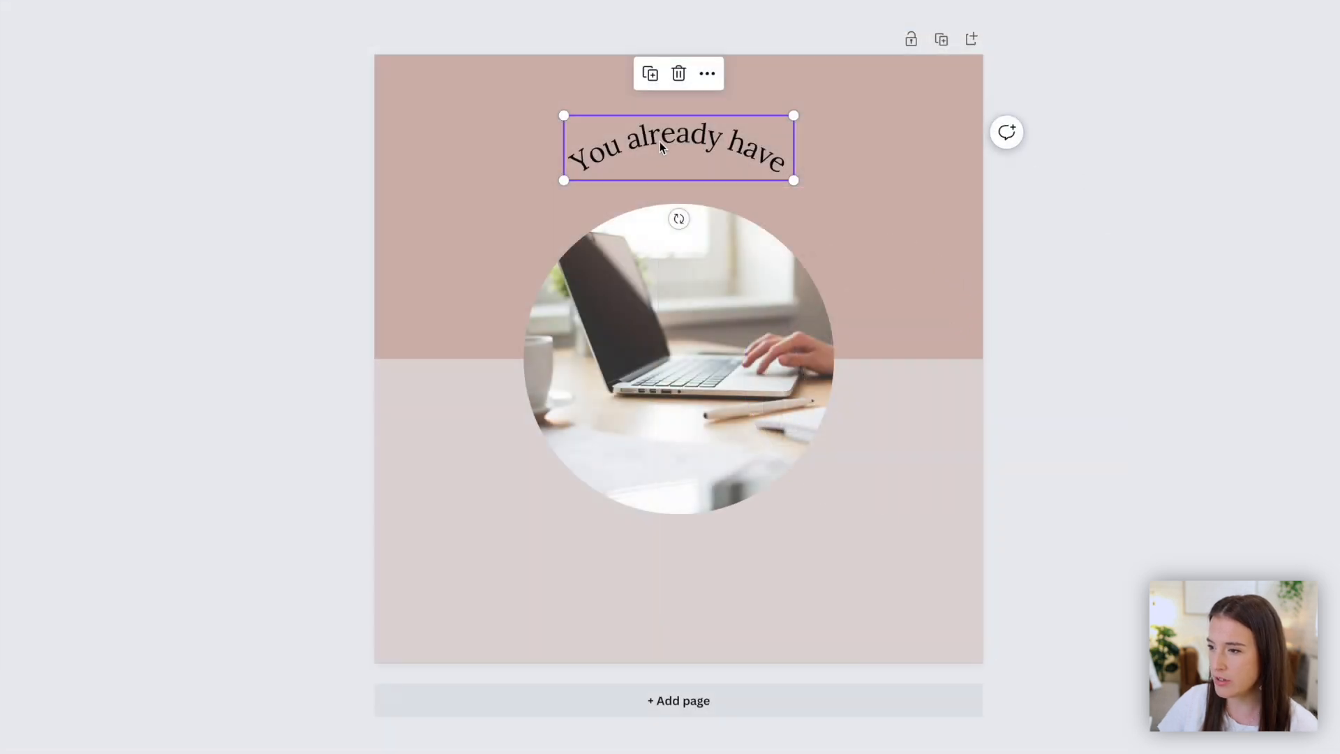
drag(858, 250, 866, 269)
drag(670, 170, 669, 178)
drag(174, 450, 172, 454)
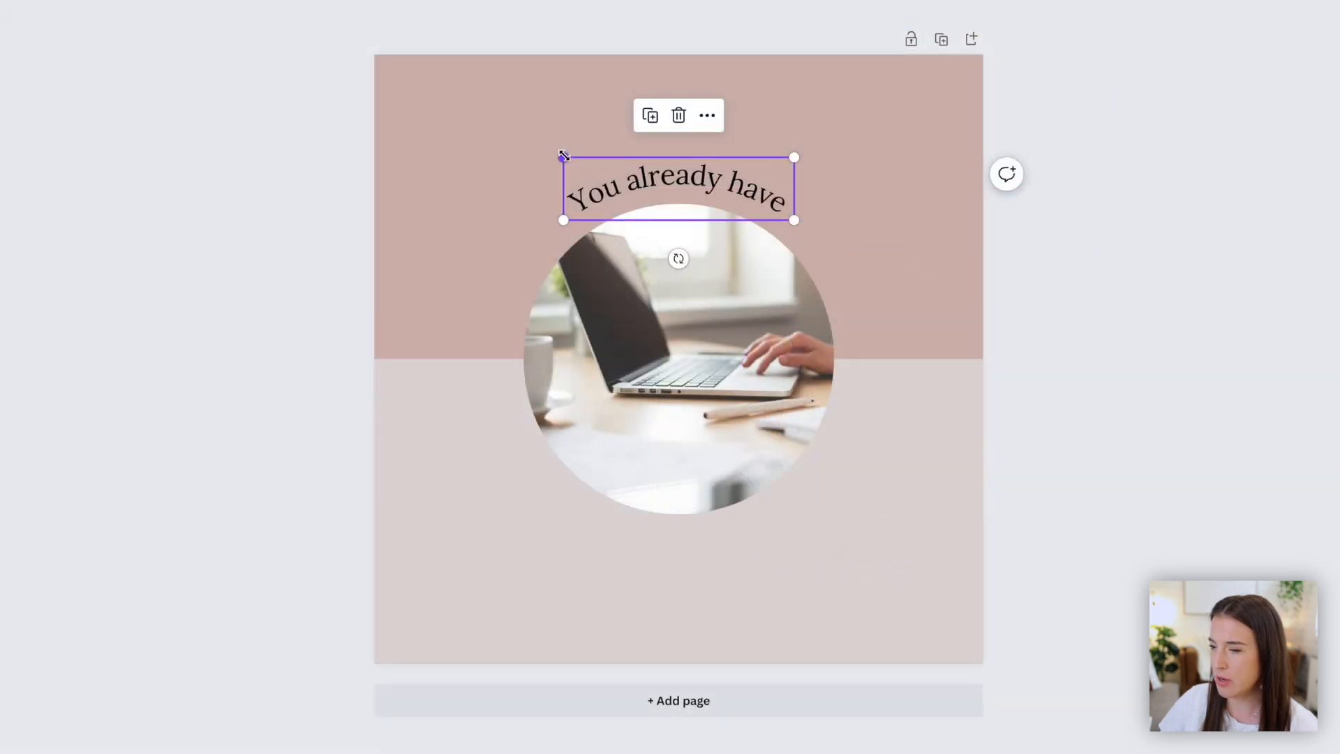
- Enlarge the curved heading and increase its curve to 47
drag(789, 259, 739, 242)
drag(489, 131, 447, 123)
drag(603, 153, 665, 153)
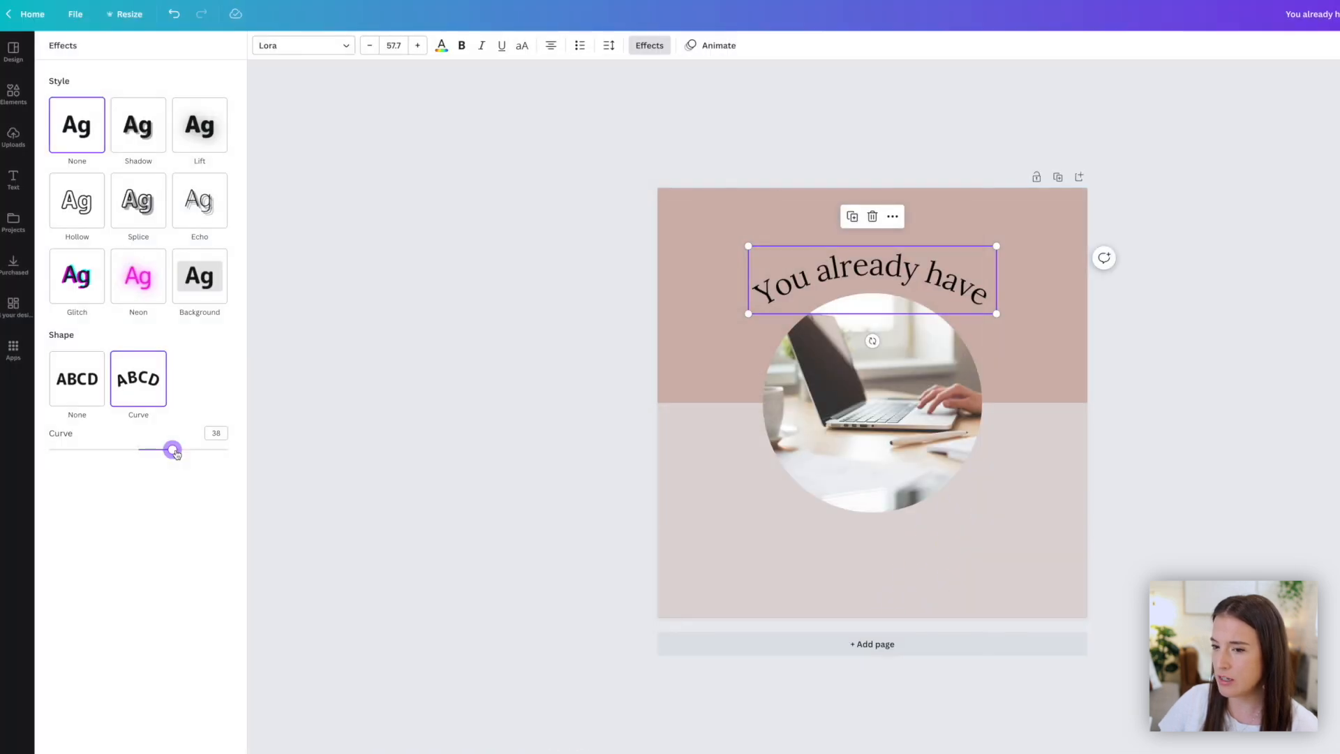
drag(173, 452, 182, 454)
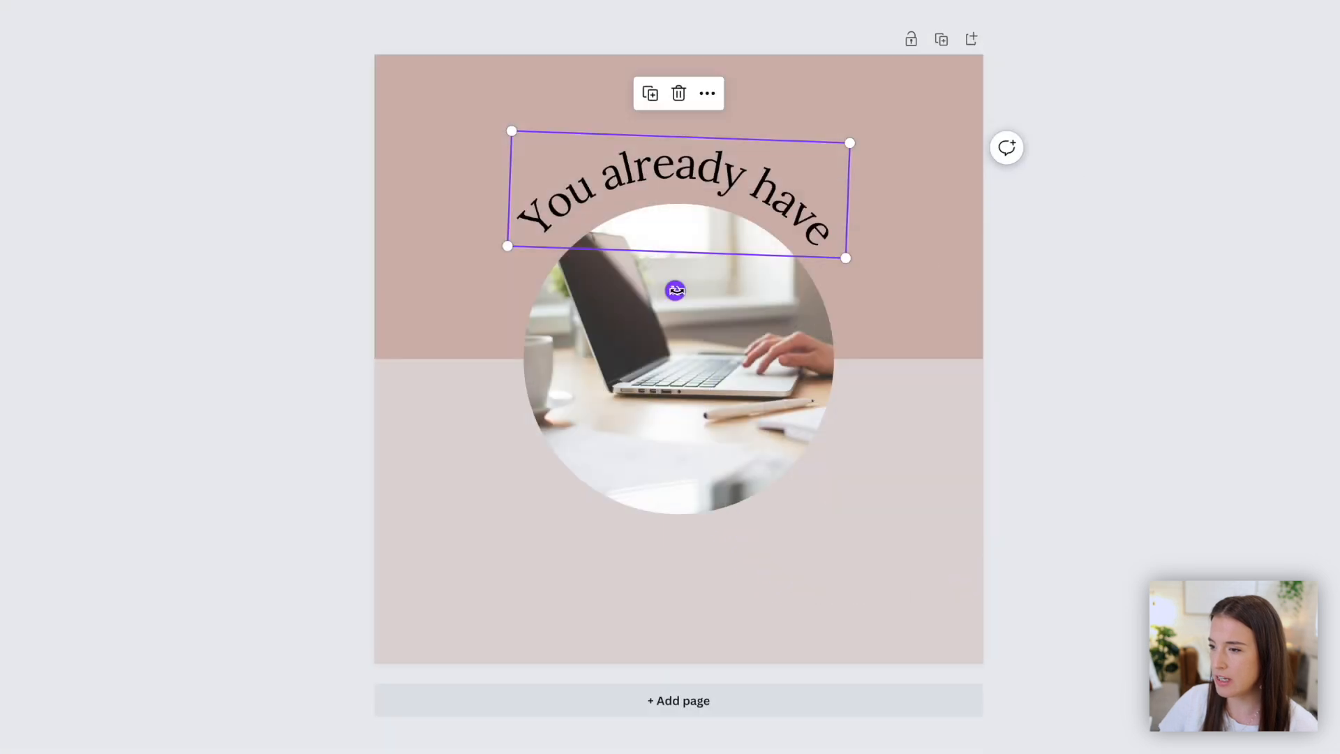
- Adjust the rotation and position of the curved heading so it arcs evenly over the circle
drag(676, 290, 658, 289)
drag(637, 157, 712, 156)
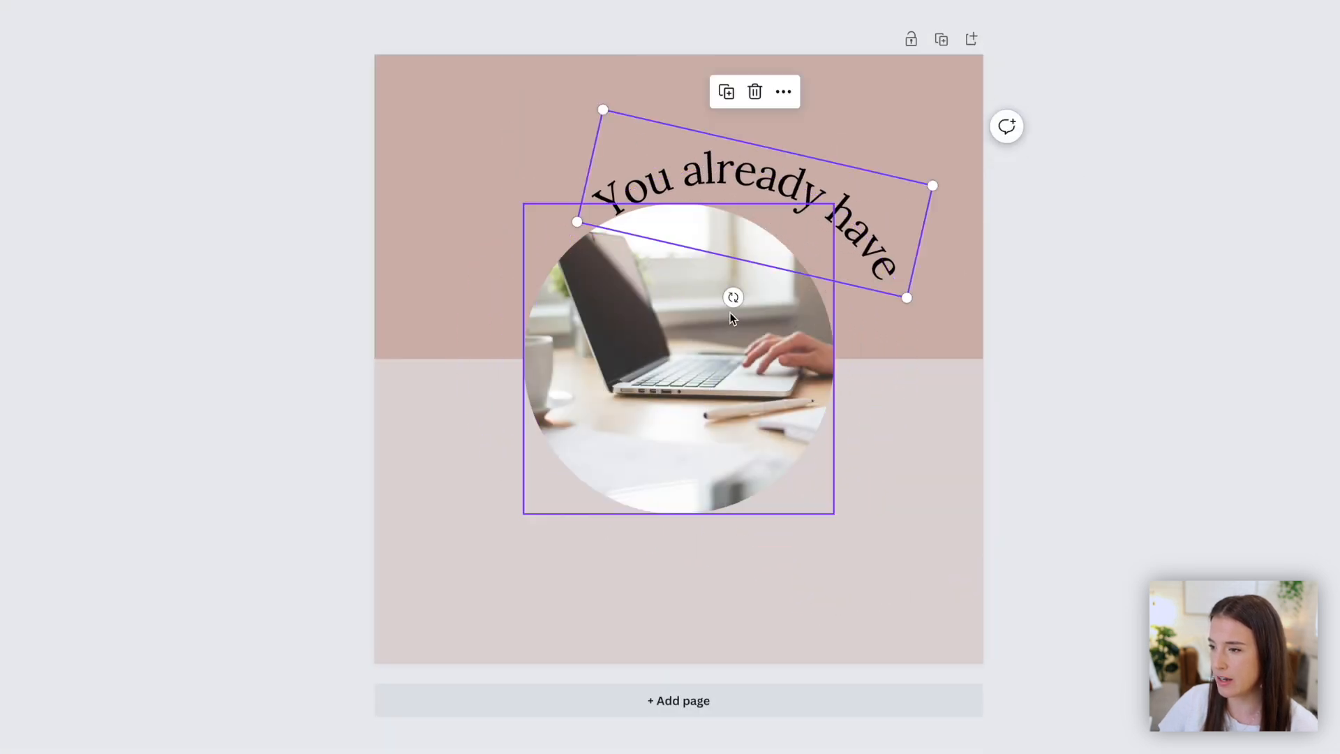
drag(730, 296, 708, 301)
drag(791, 196, 786, 203)
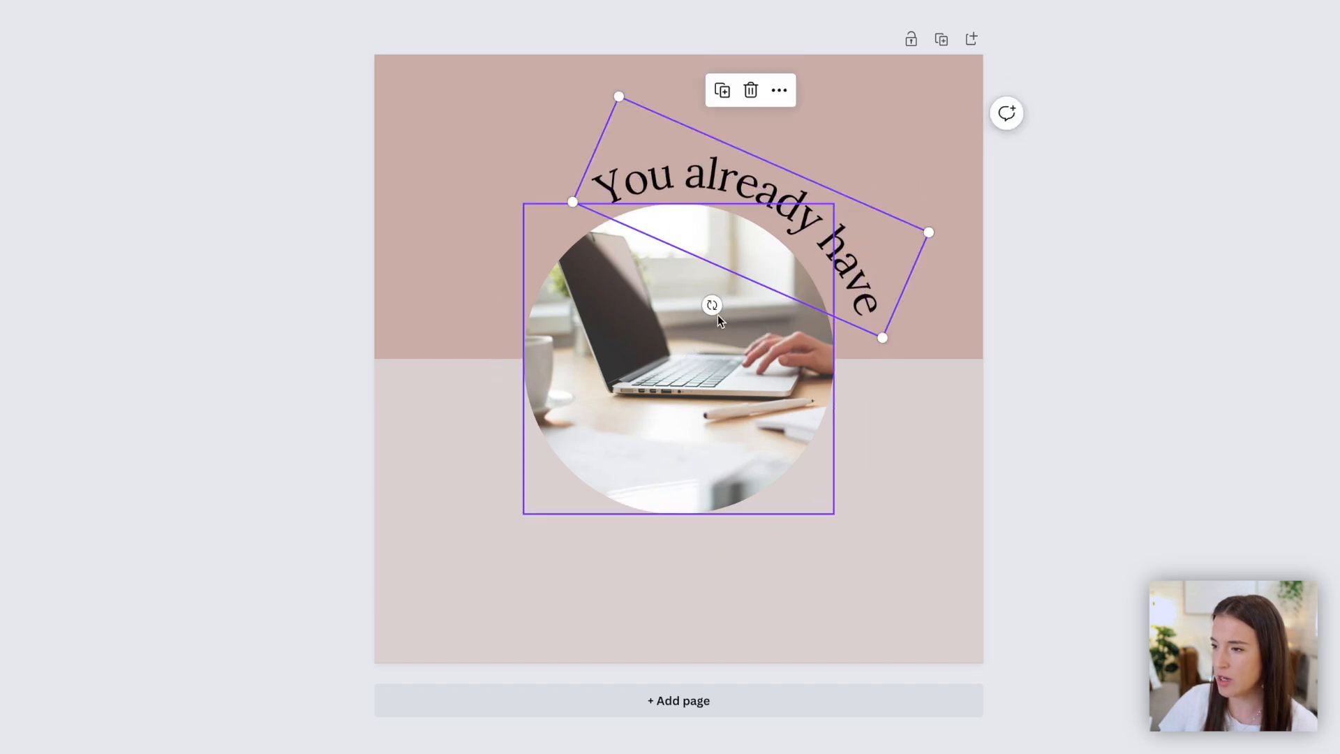
drag(711, 305, 741, 307)
drag(768, 192, 703, 180)
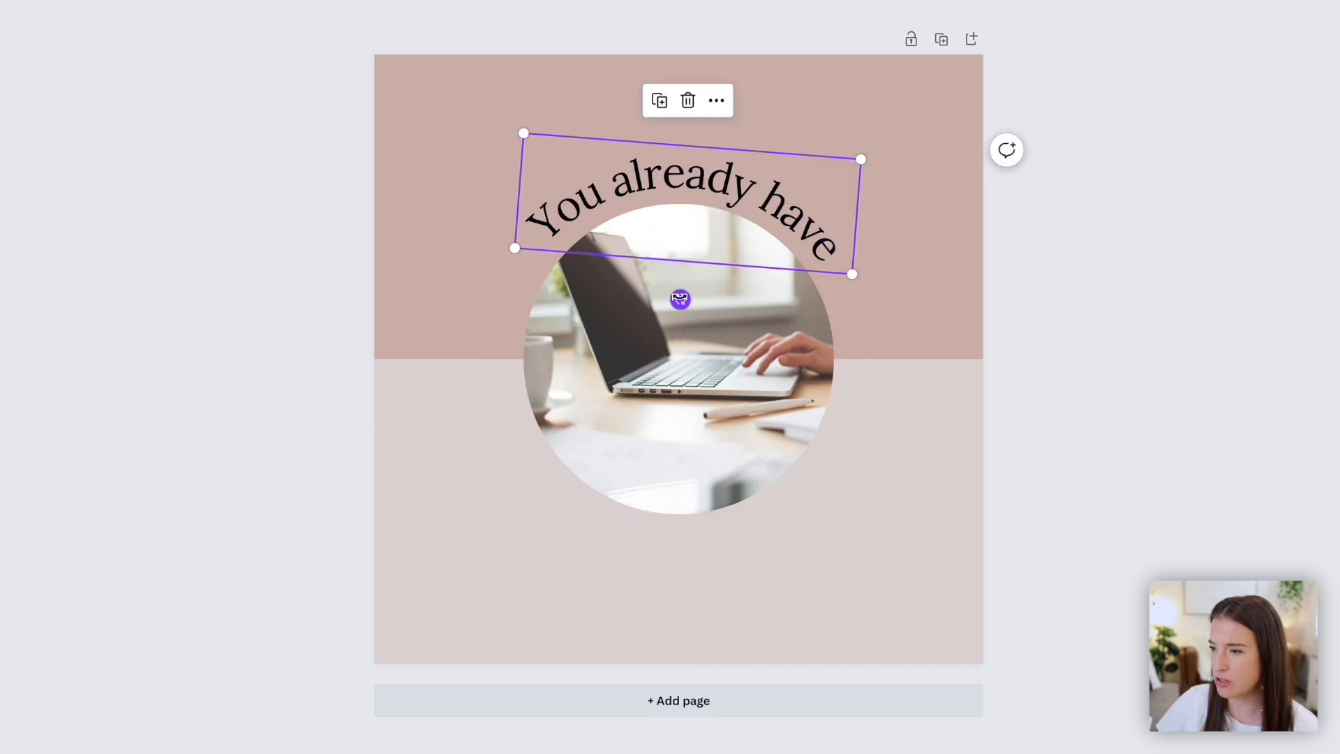
drag(681, 299, 717, 326)
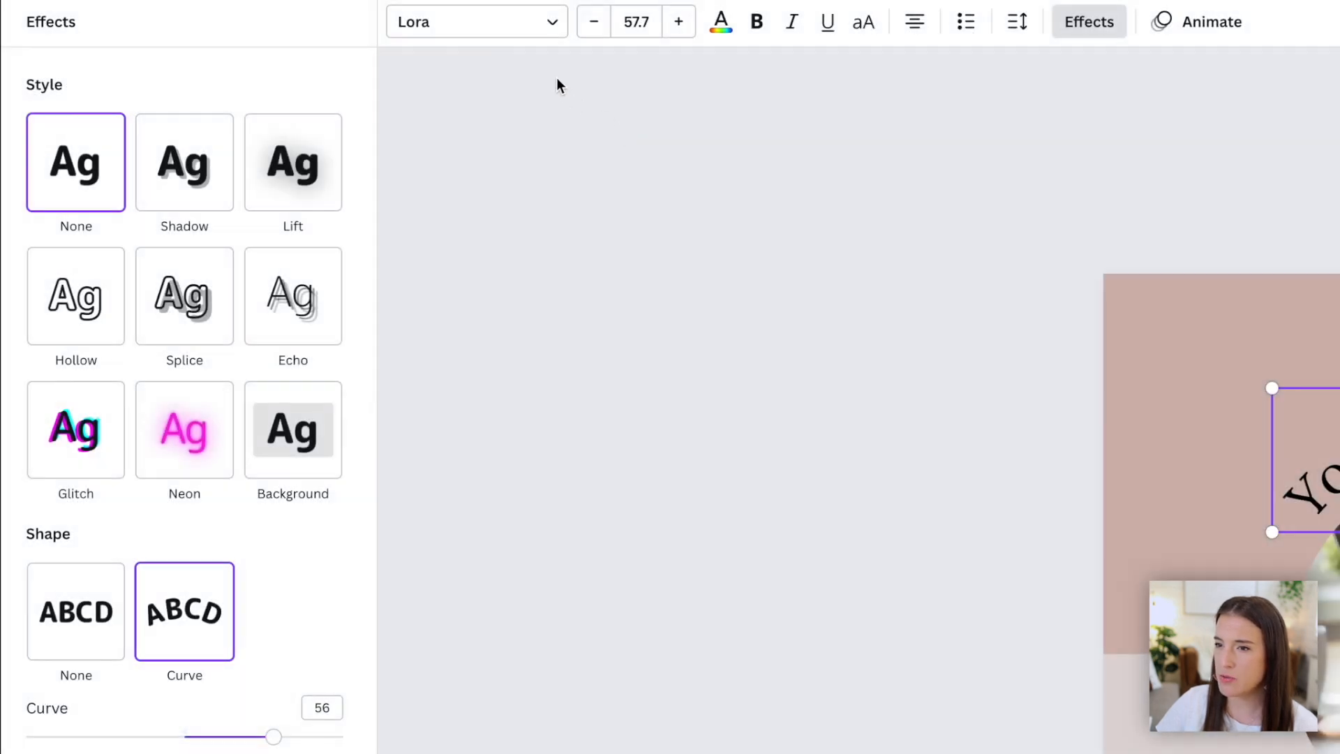
- Change the curved heading's font to League Spartan and give it a new text color
click(547, 27)
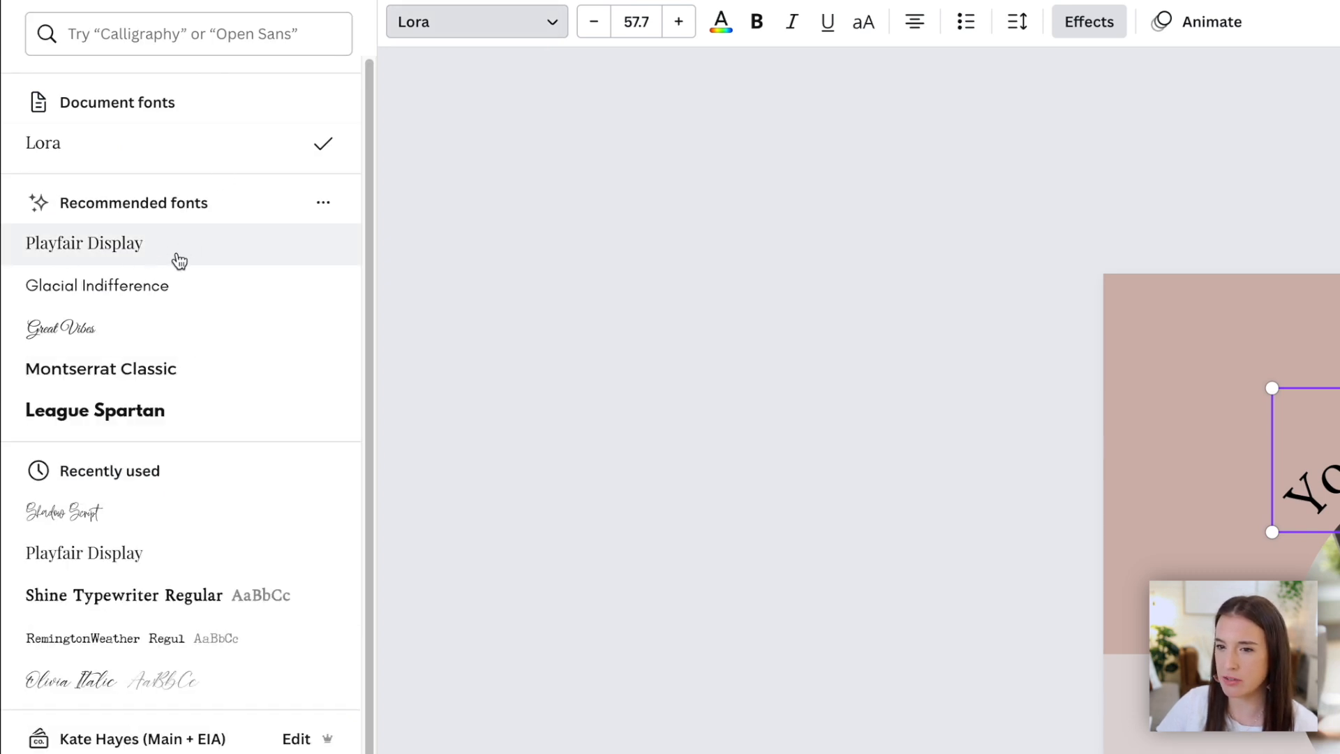
click(98, 410)
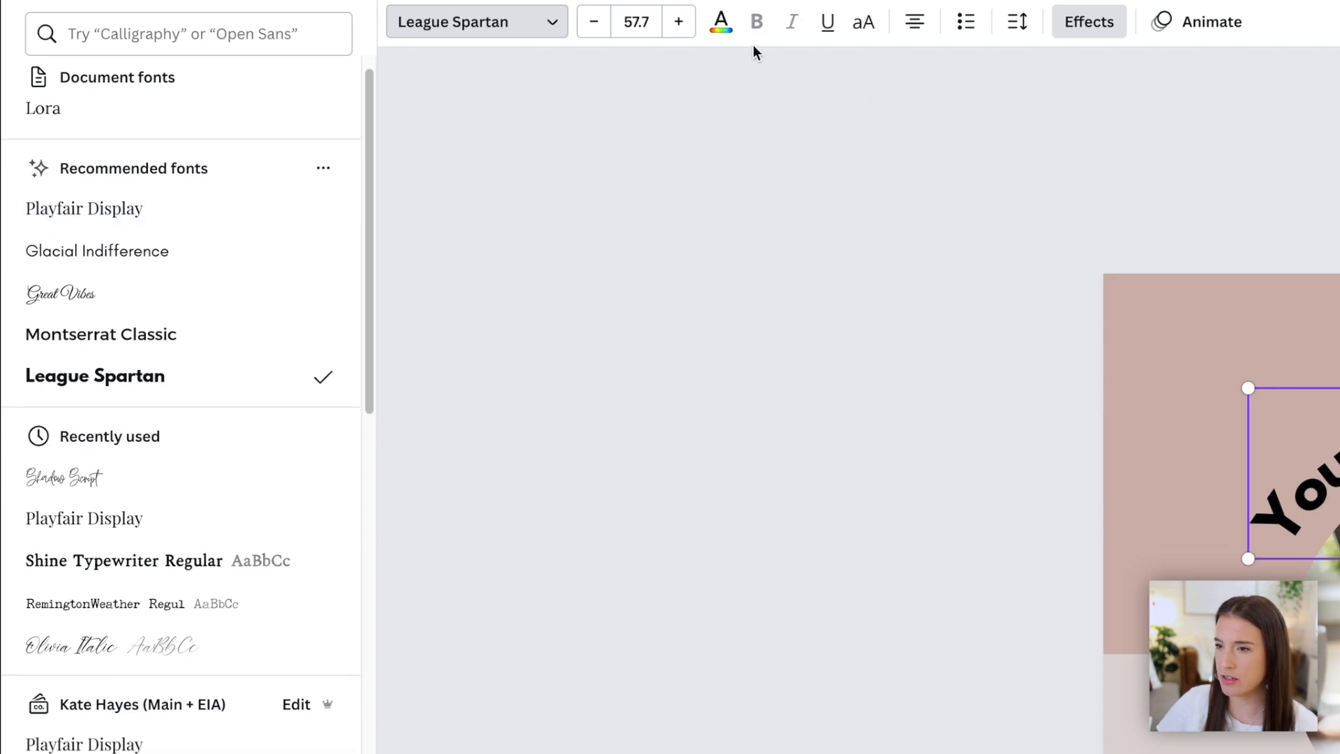
click(721, 22)
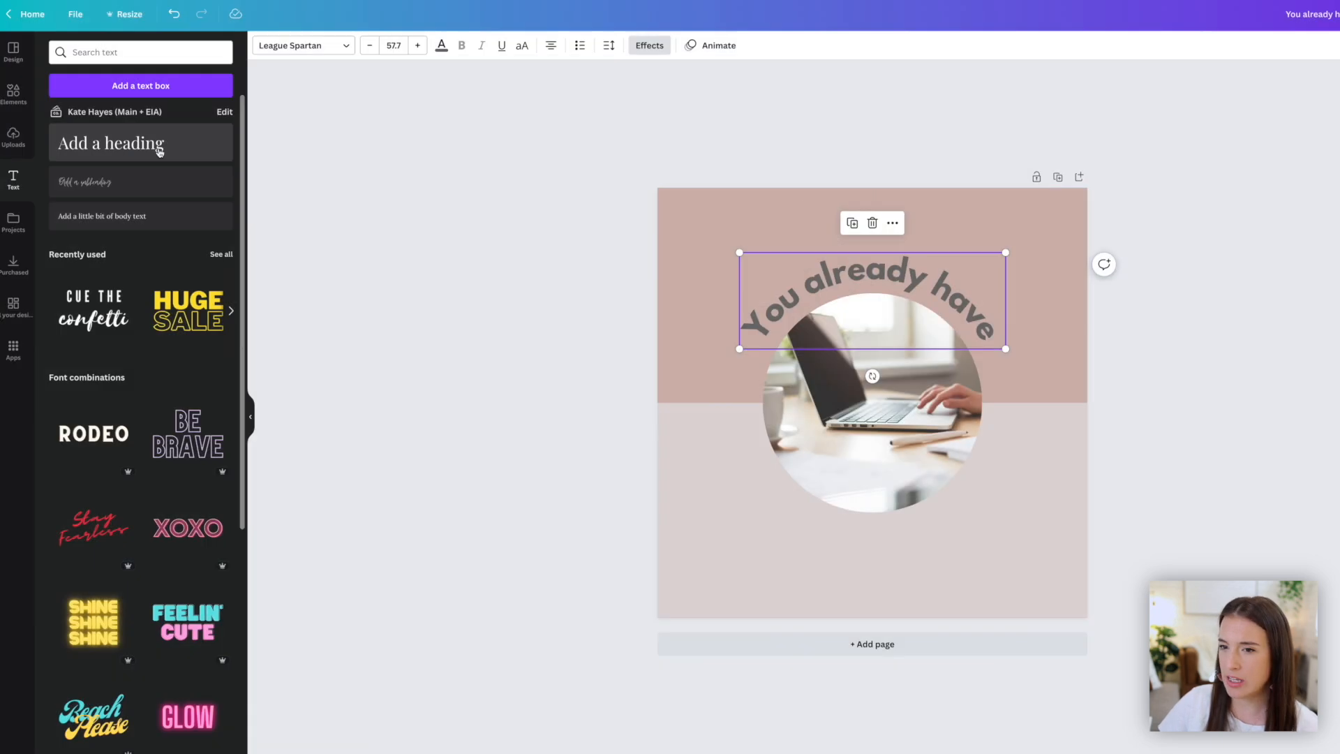
click(156, 143)
- Add a second text box below the circle reading "all that you need" and widen it
drag(884, 396, 883, 582)
double_click(886, 547)
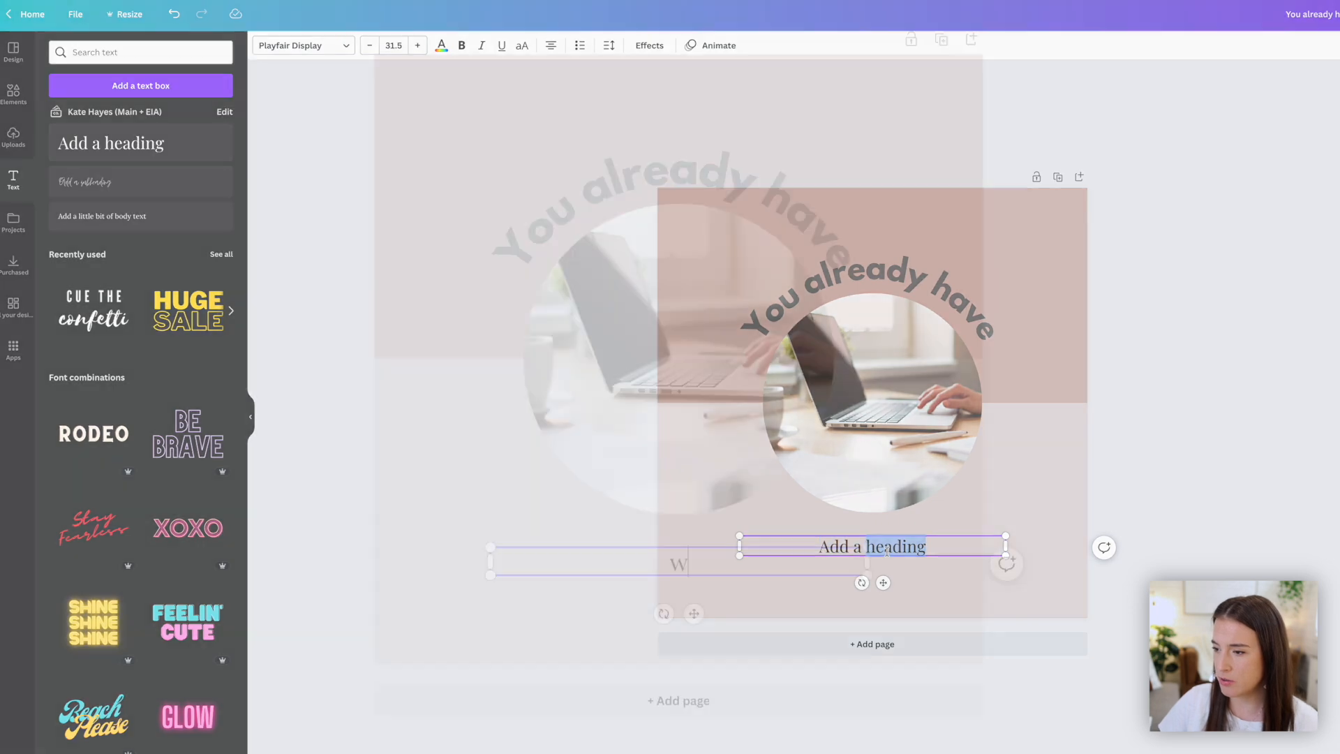
text(all that you need)
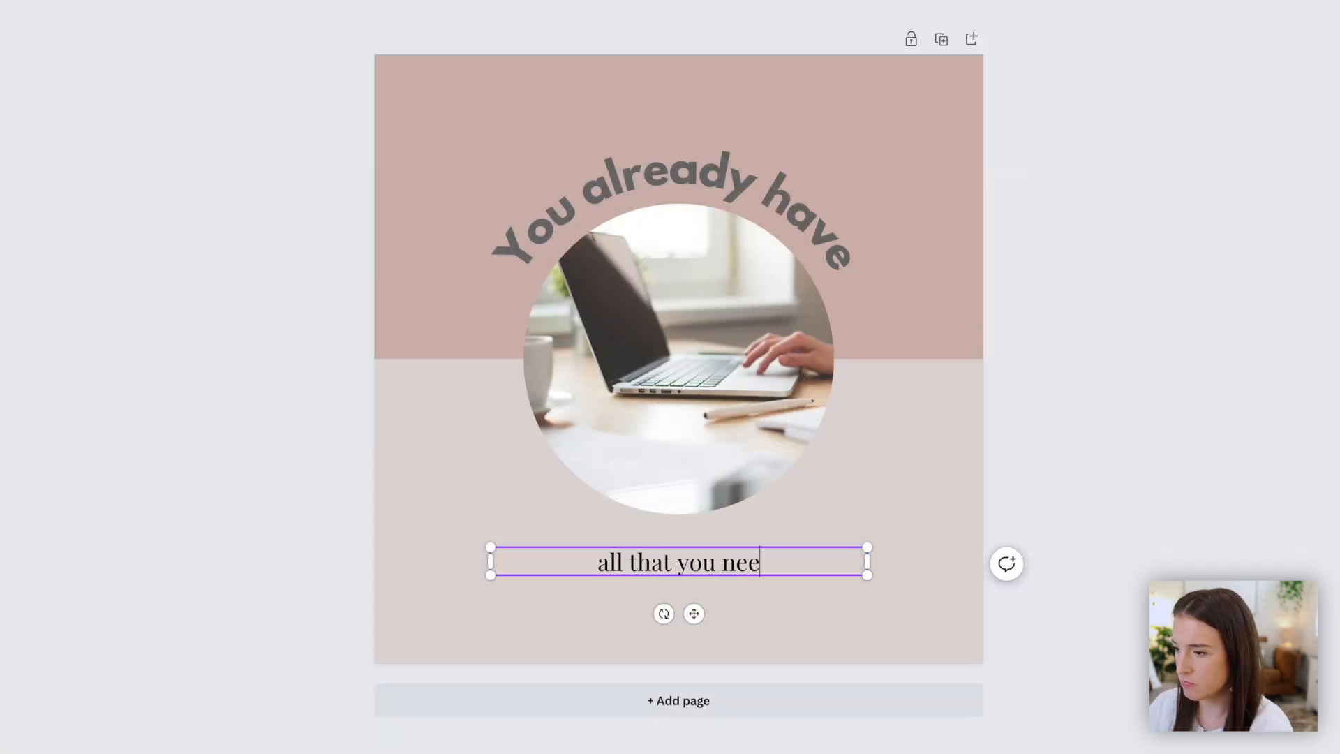
drag(492, 545, 451, 509)
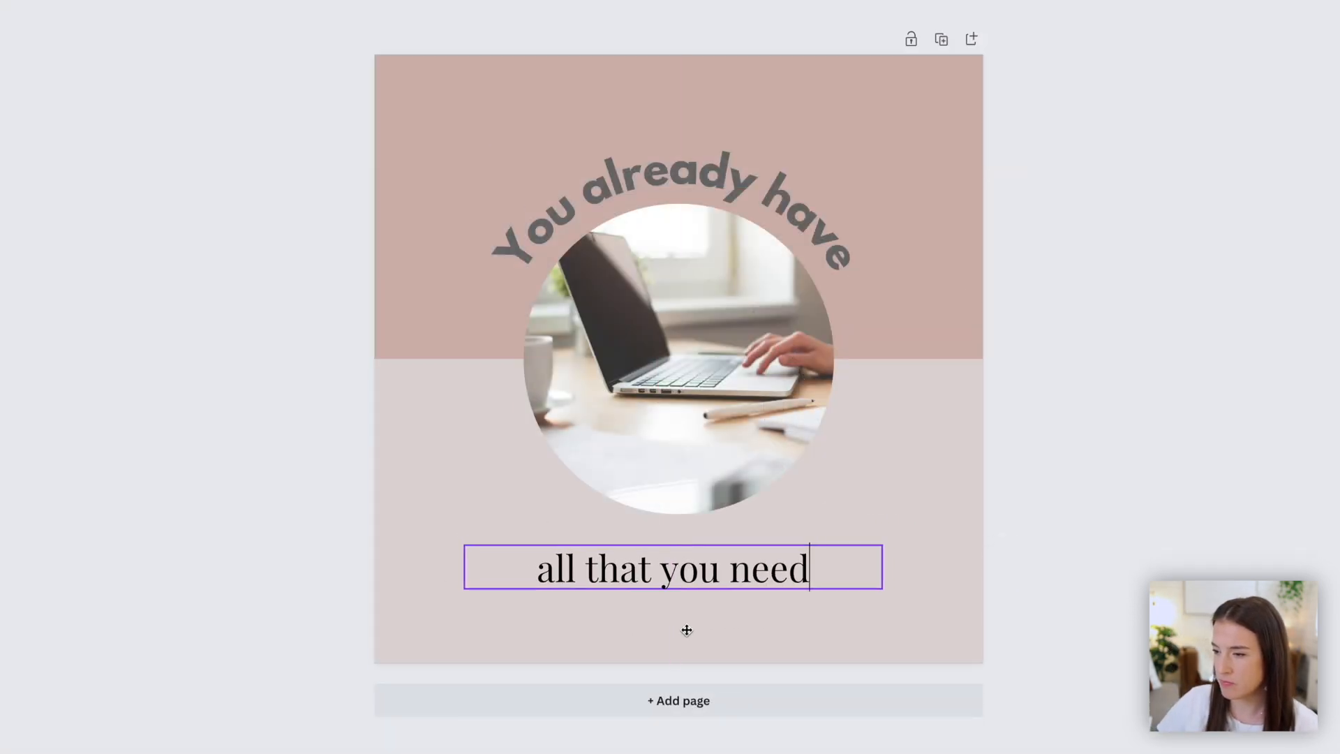
- Give the bottom text a script font, enlarge it below the circle, and set the text color to black
click(449, 21)
click(203, 518)
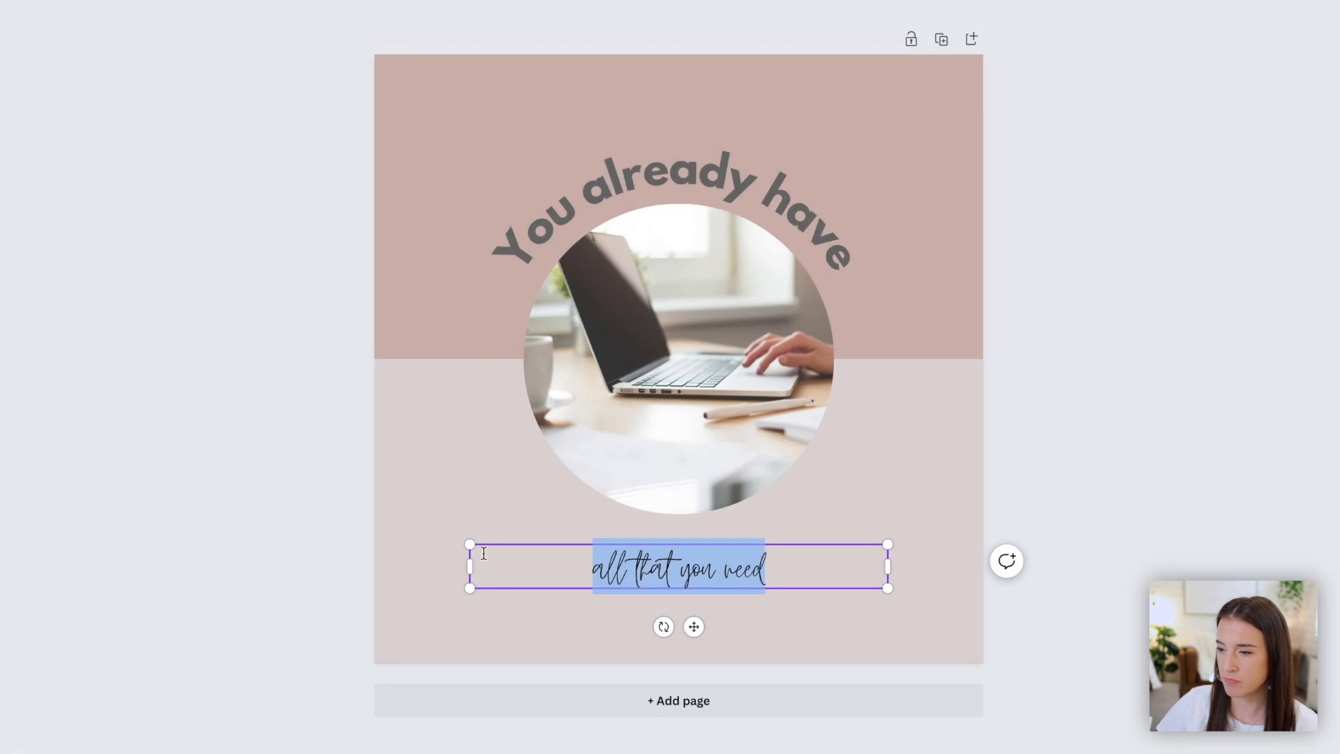
drag(471, 544, 410, 511)
drag(780, 561, 812, 576)
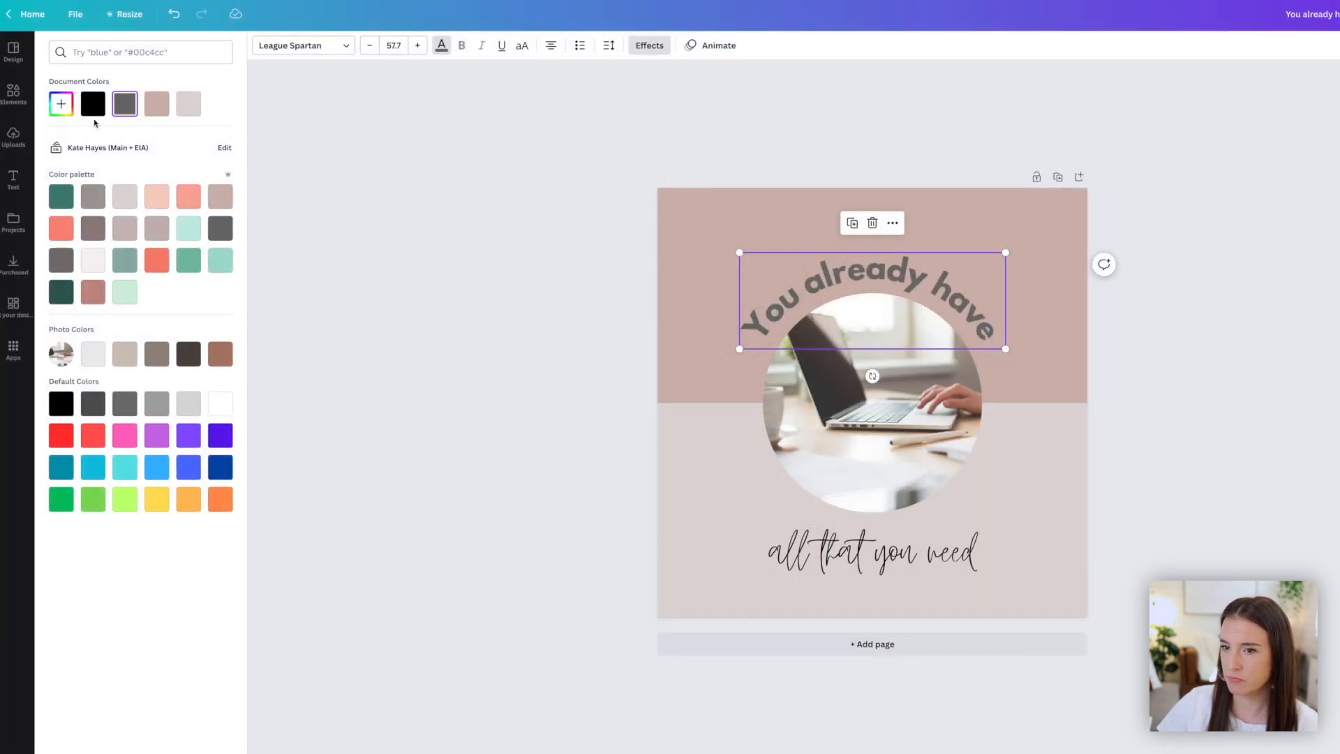
click(93, 105)
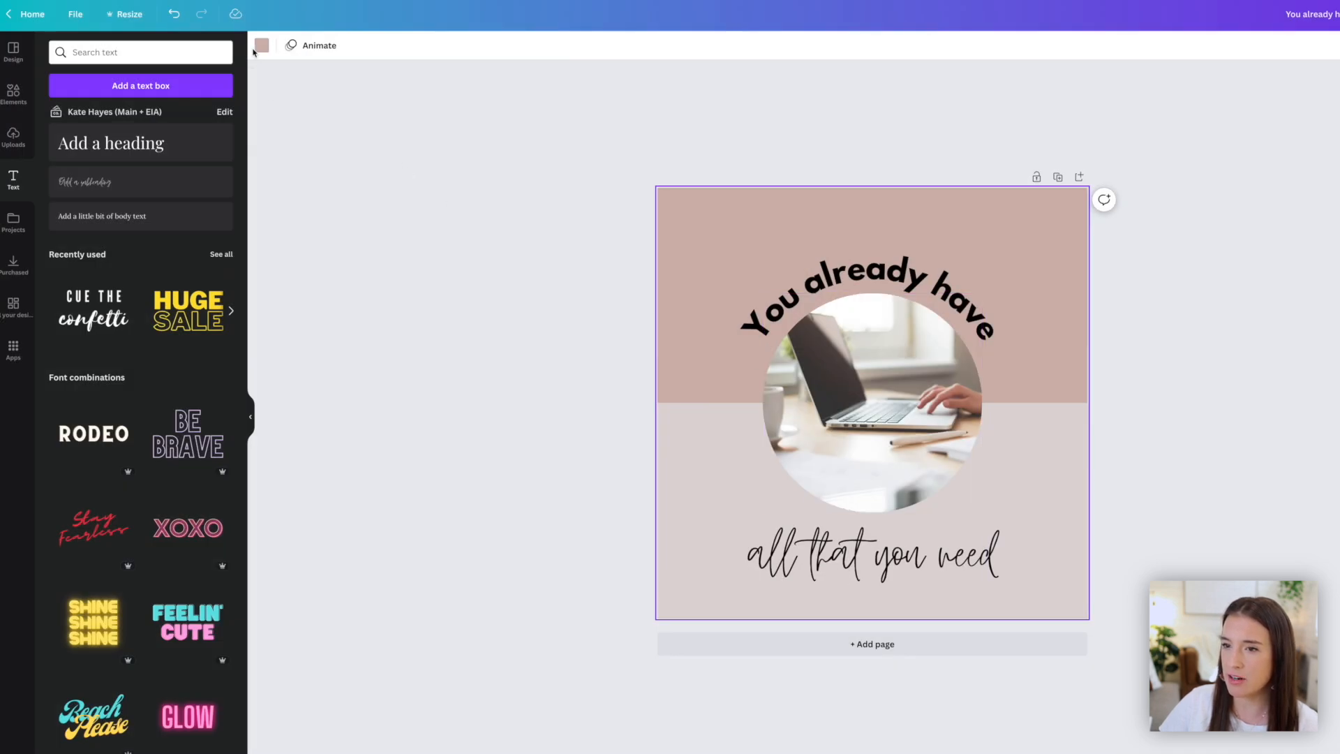
- Try a salmon color for the top background and a mint color for the curved heading
click(262, 46)
click(189, 196)
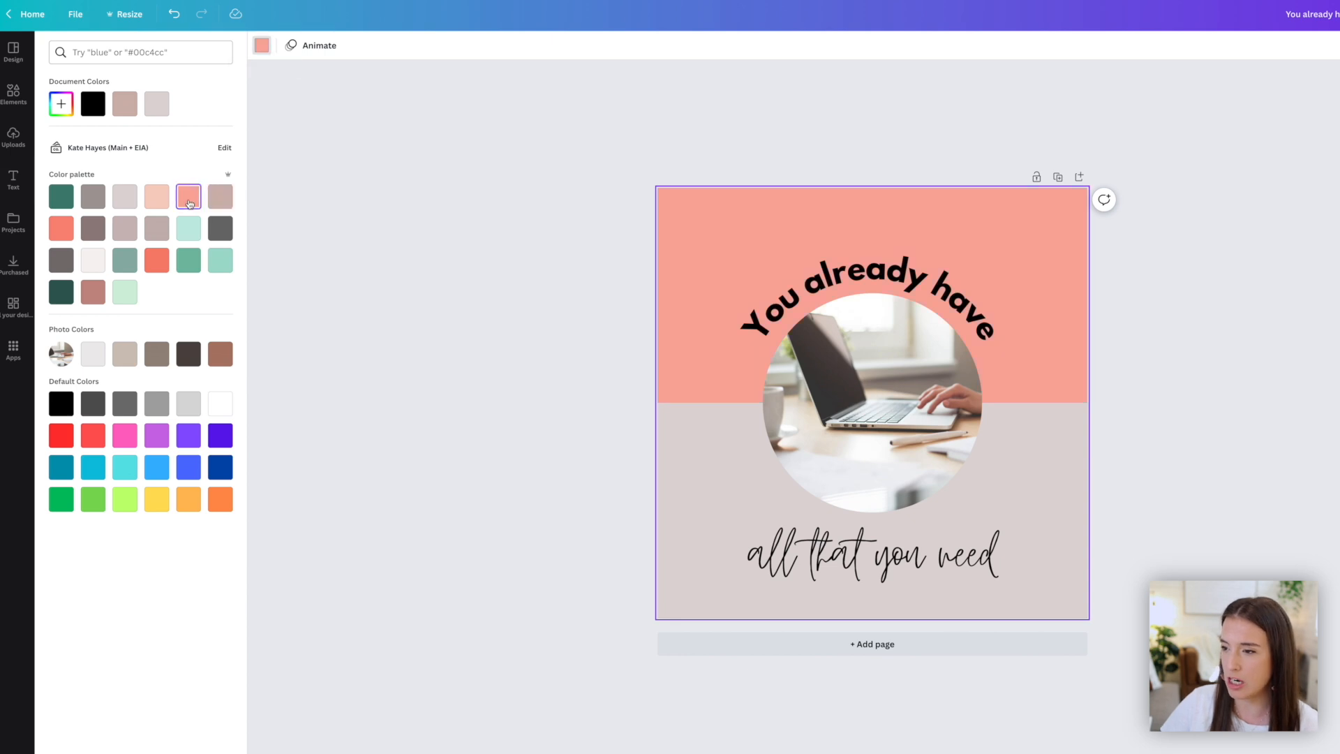
click(808, 329)
click(441, 45)
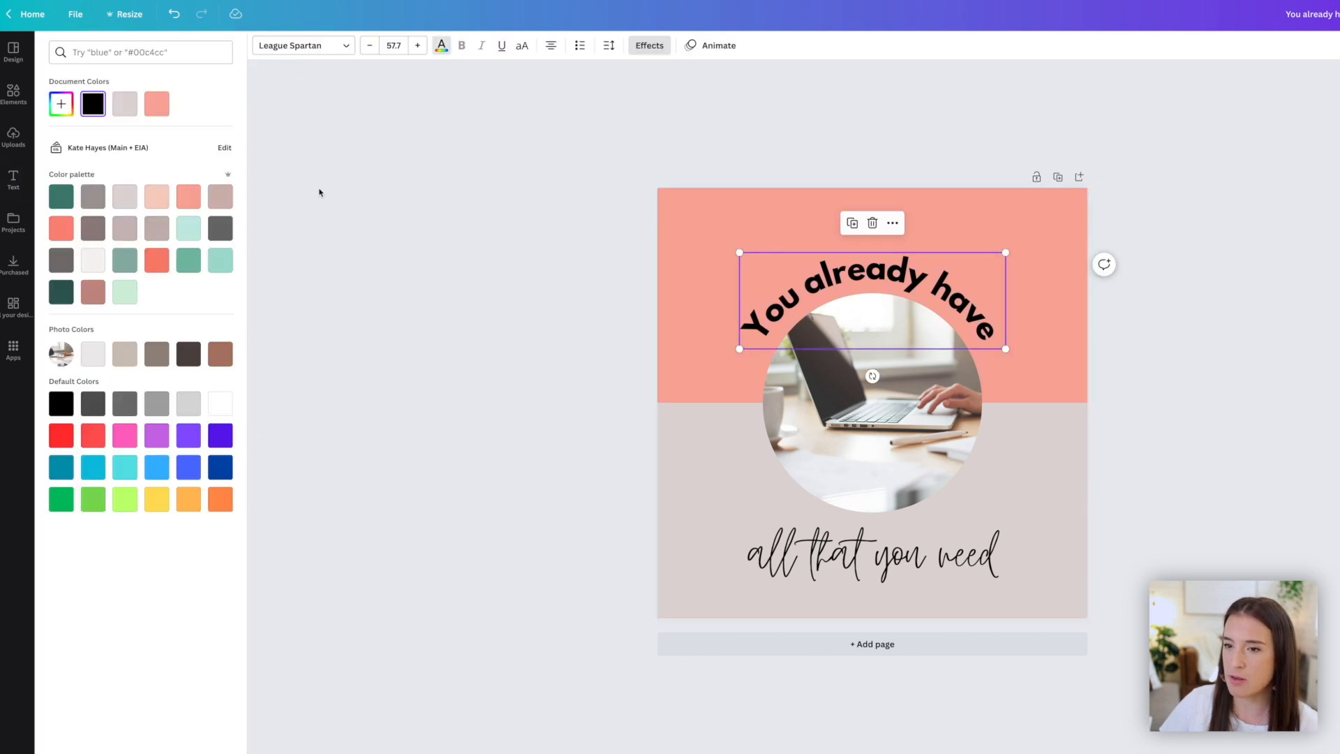
click(210, 271)
- Delete the circular laptop photo frame
click(828, 410)
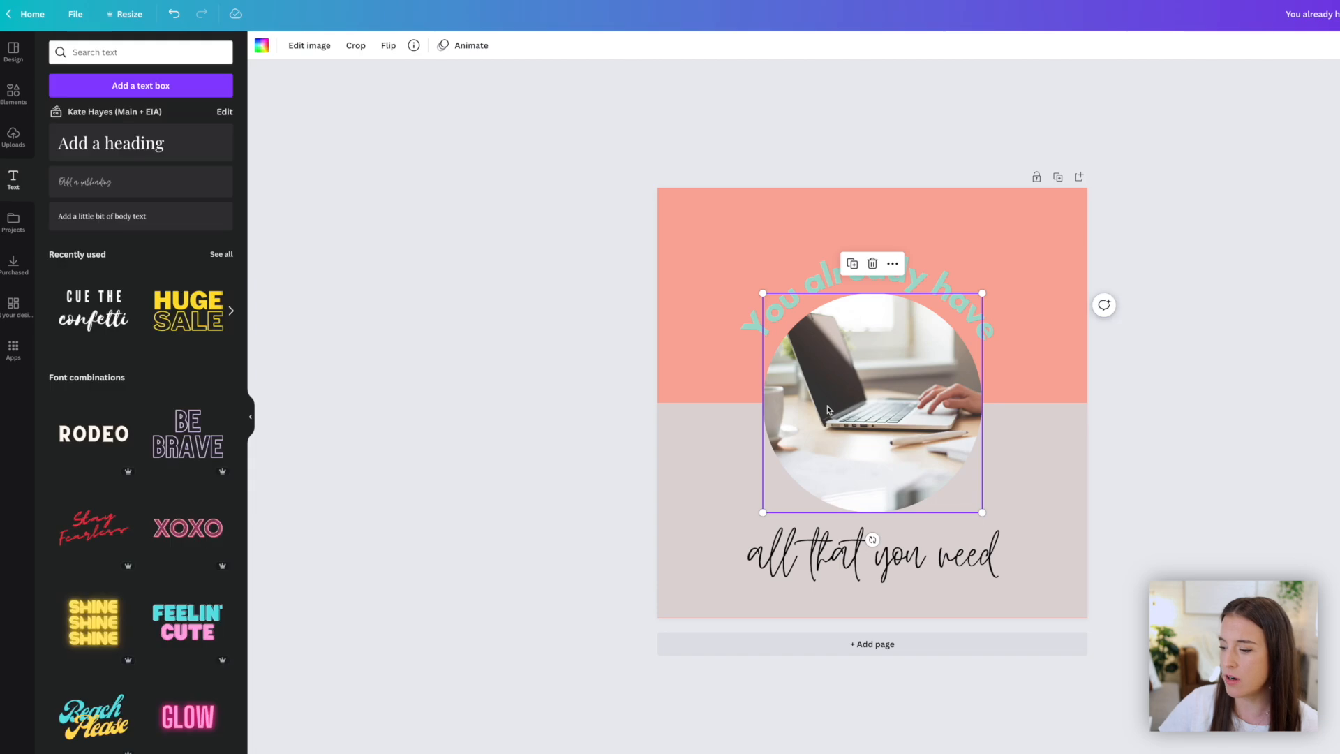
key(Delete)
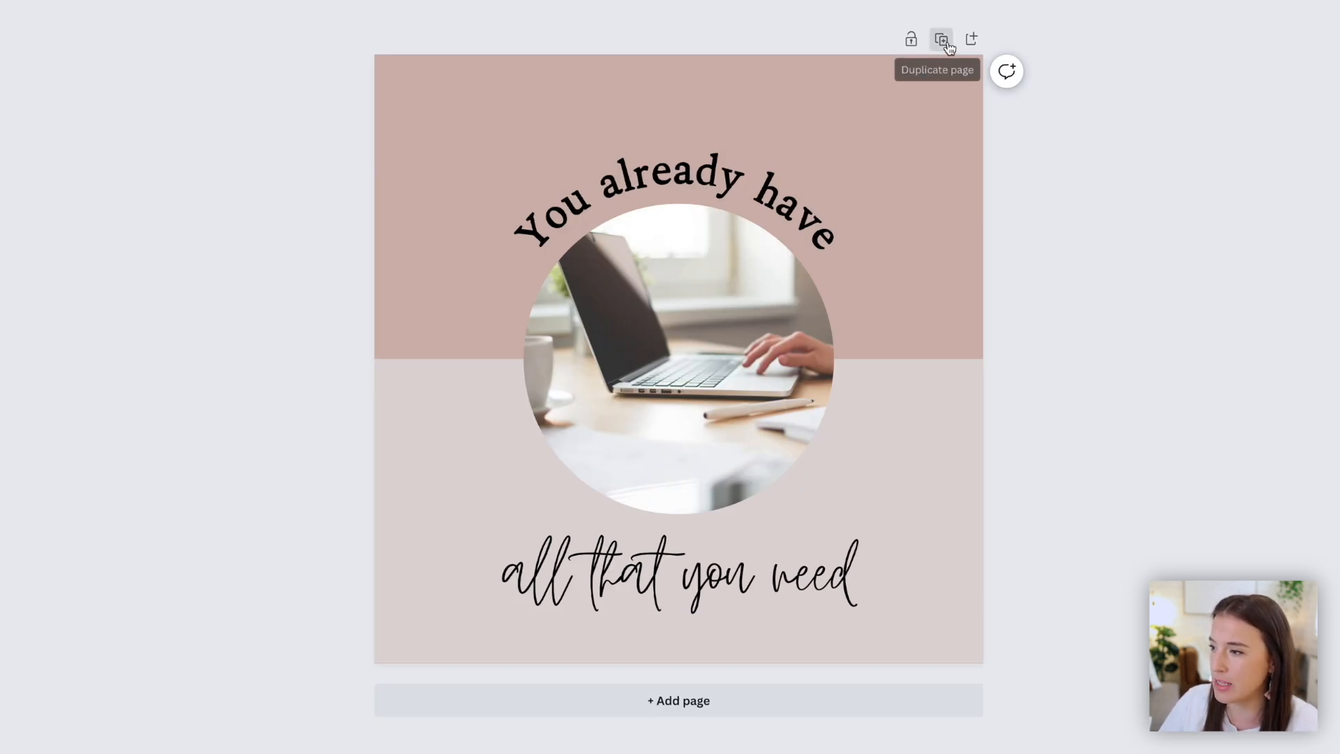
- Duplicate the page and delete all elements from the new page 2
click(946, 42)
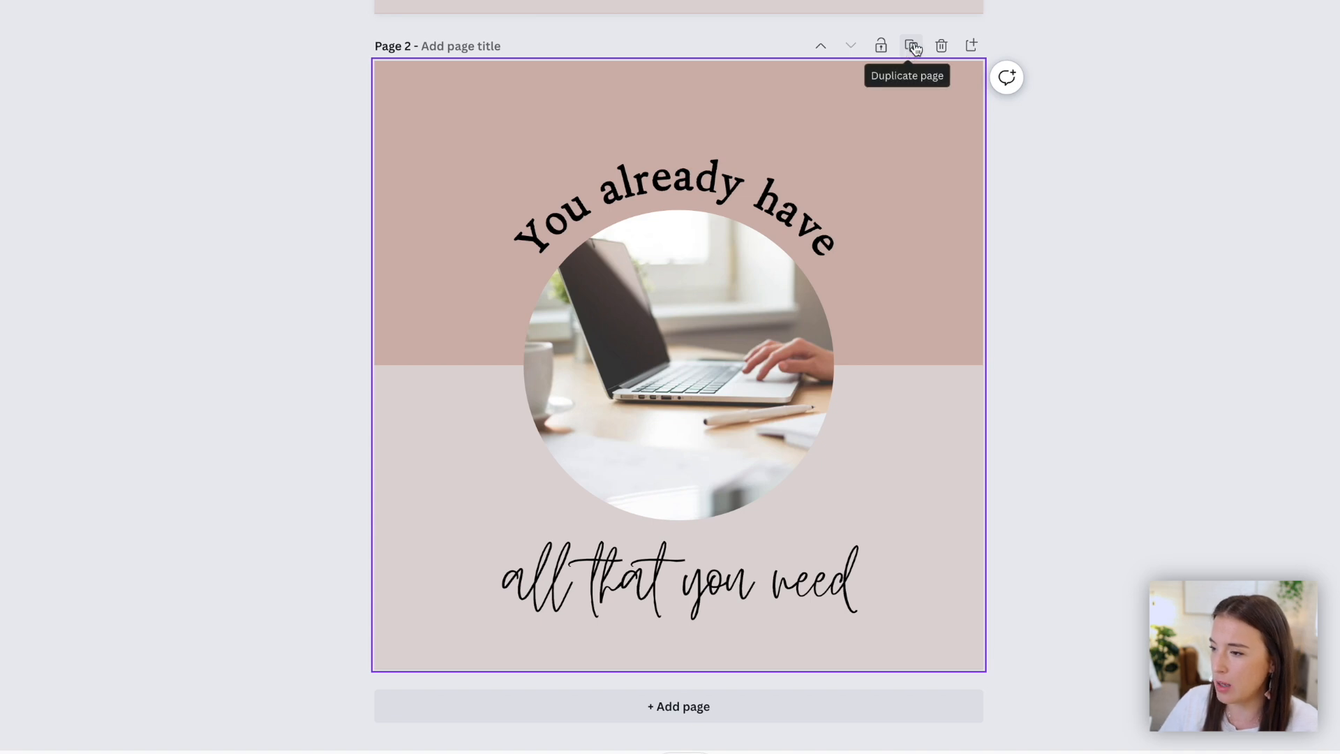
drag(455, 138, 881, 568)
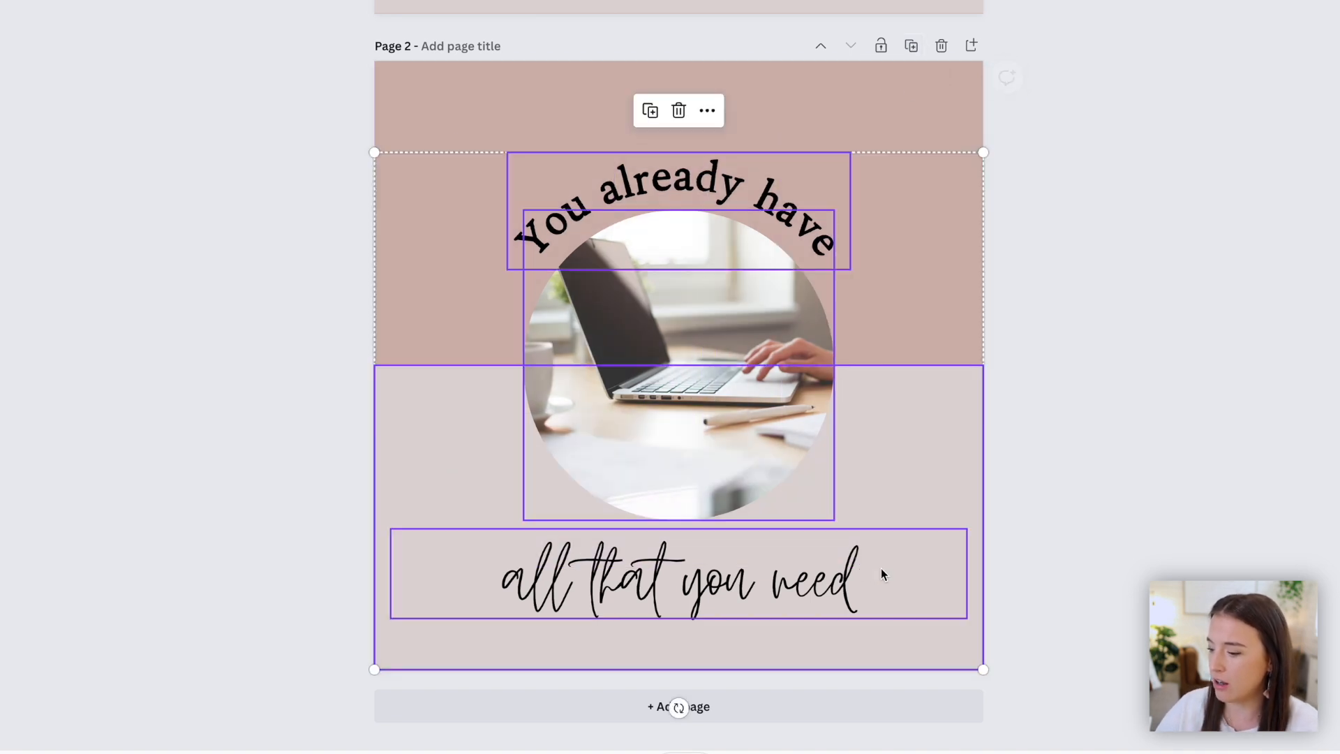
key(Delete)
key(Delete)
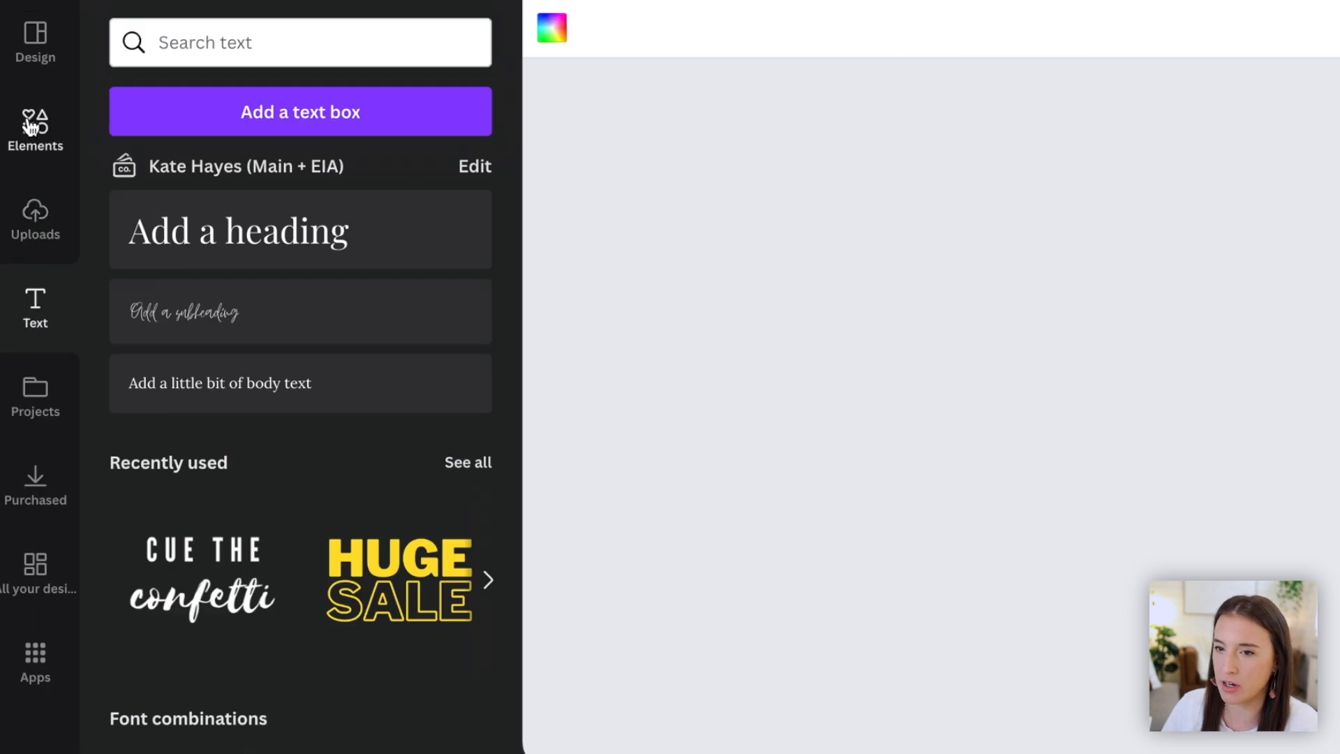
- Search photos for notebook and stretch a coffee-and-notebook photo to fill page 2 as its background
click(13, 94)
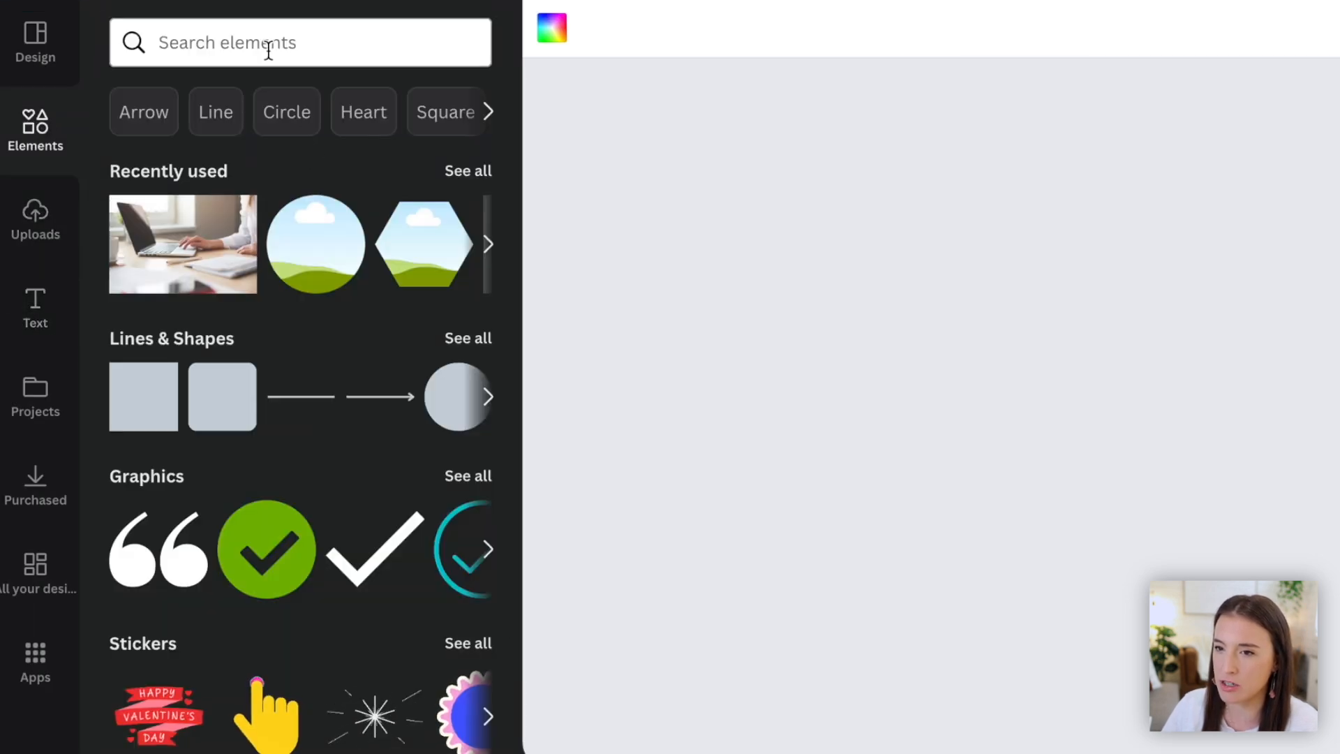
click(308, 43)
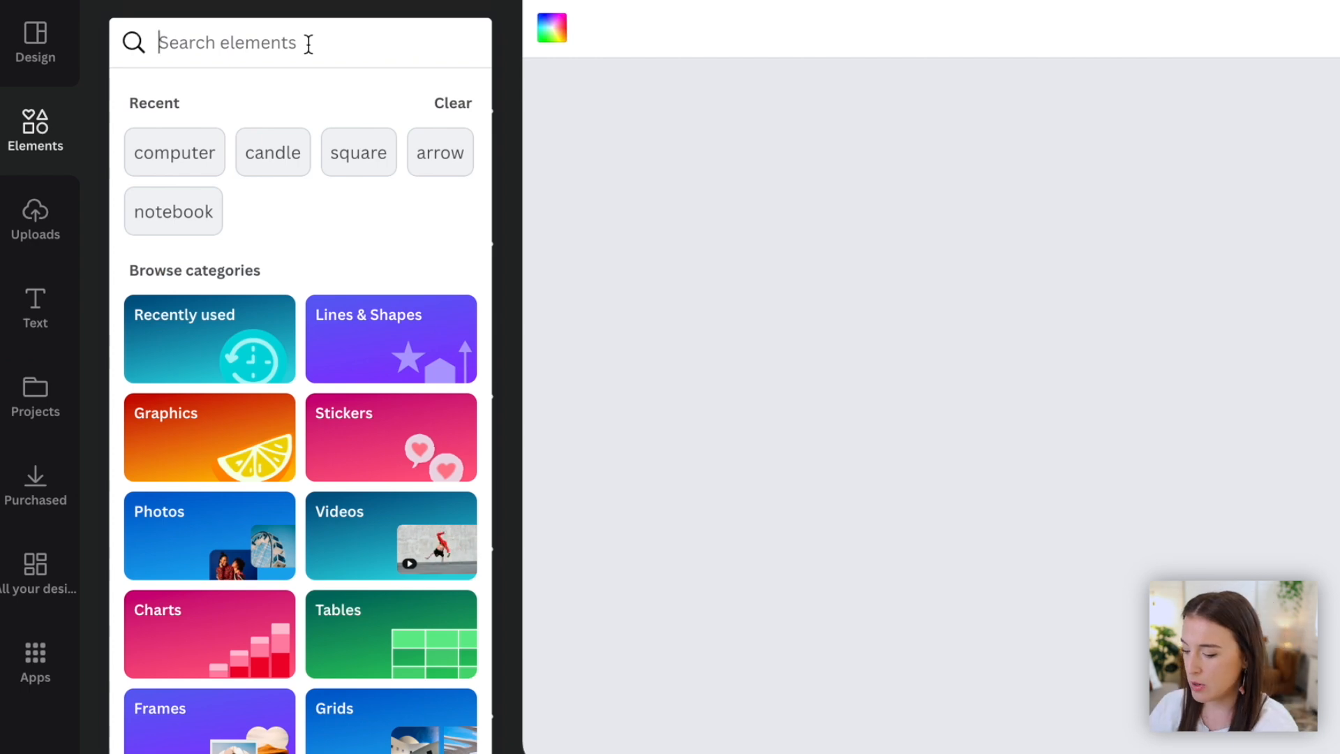
text(notebook)
key(Return)
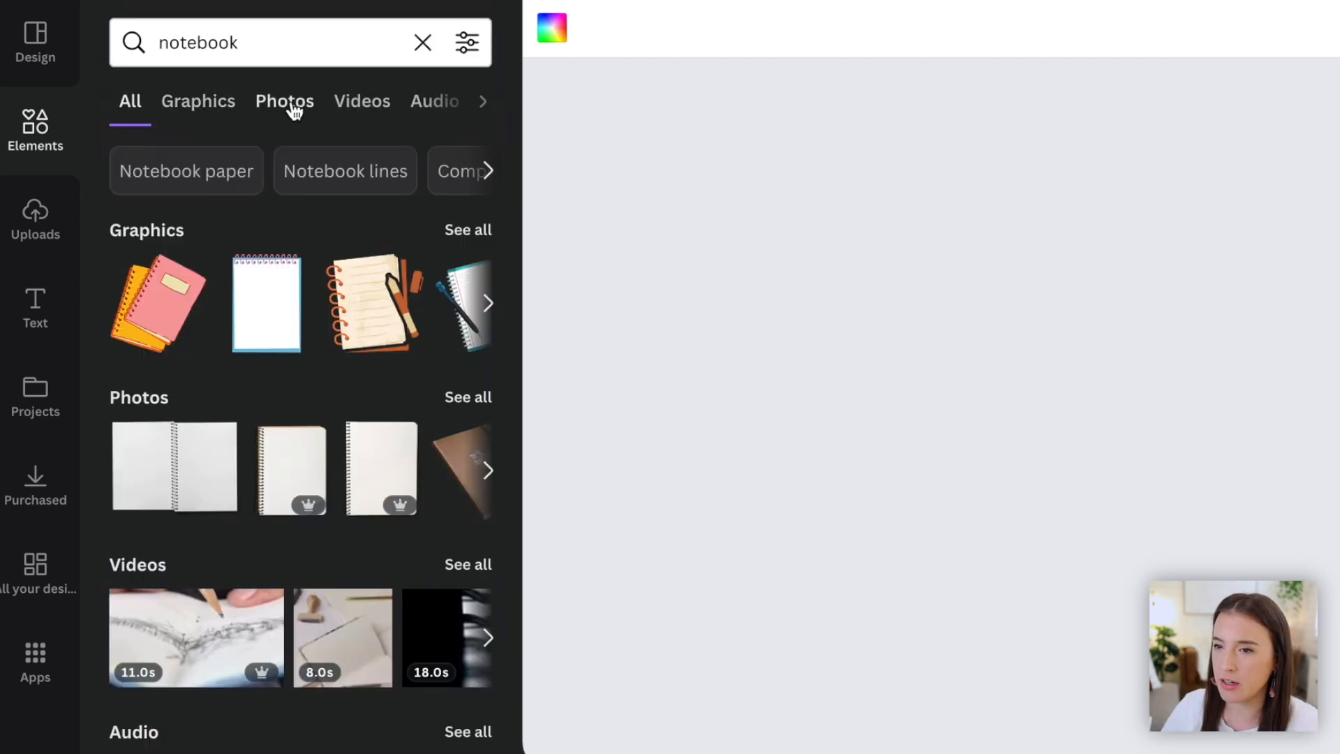
click(291, 106)
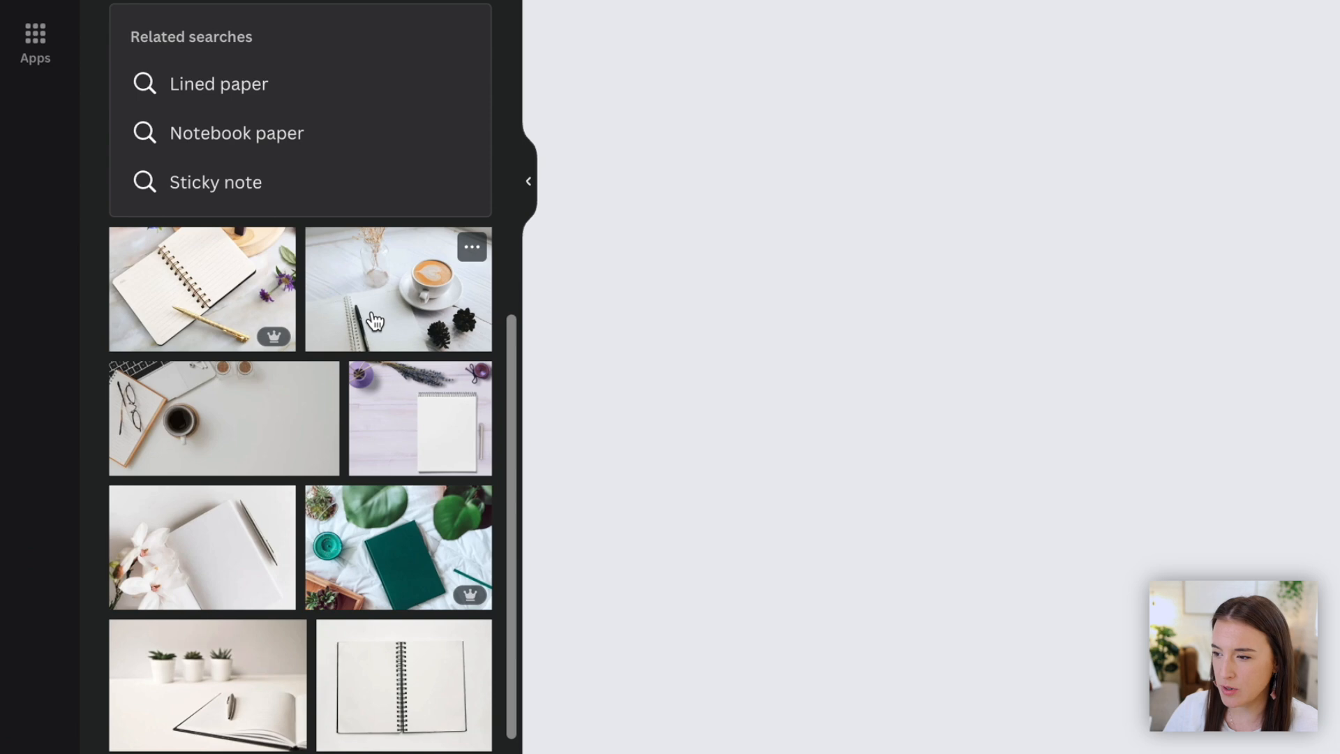
click(374, 321)
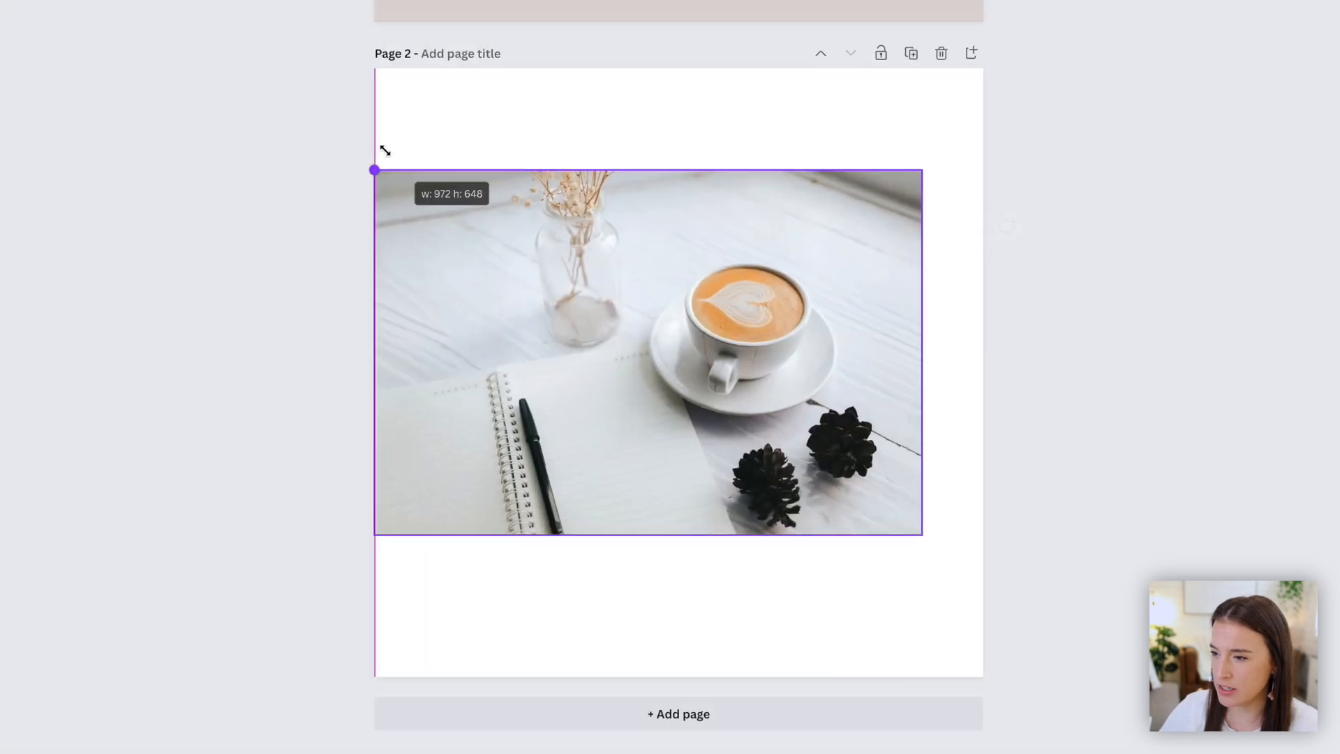
drag(383, 149, 269, 1)
drag(921, 538, 1133, 676)
mouse_move(852, 490)
mouse_down()
mouse_move(768, 492)
mouse_move(824, 492)
mouse_up()
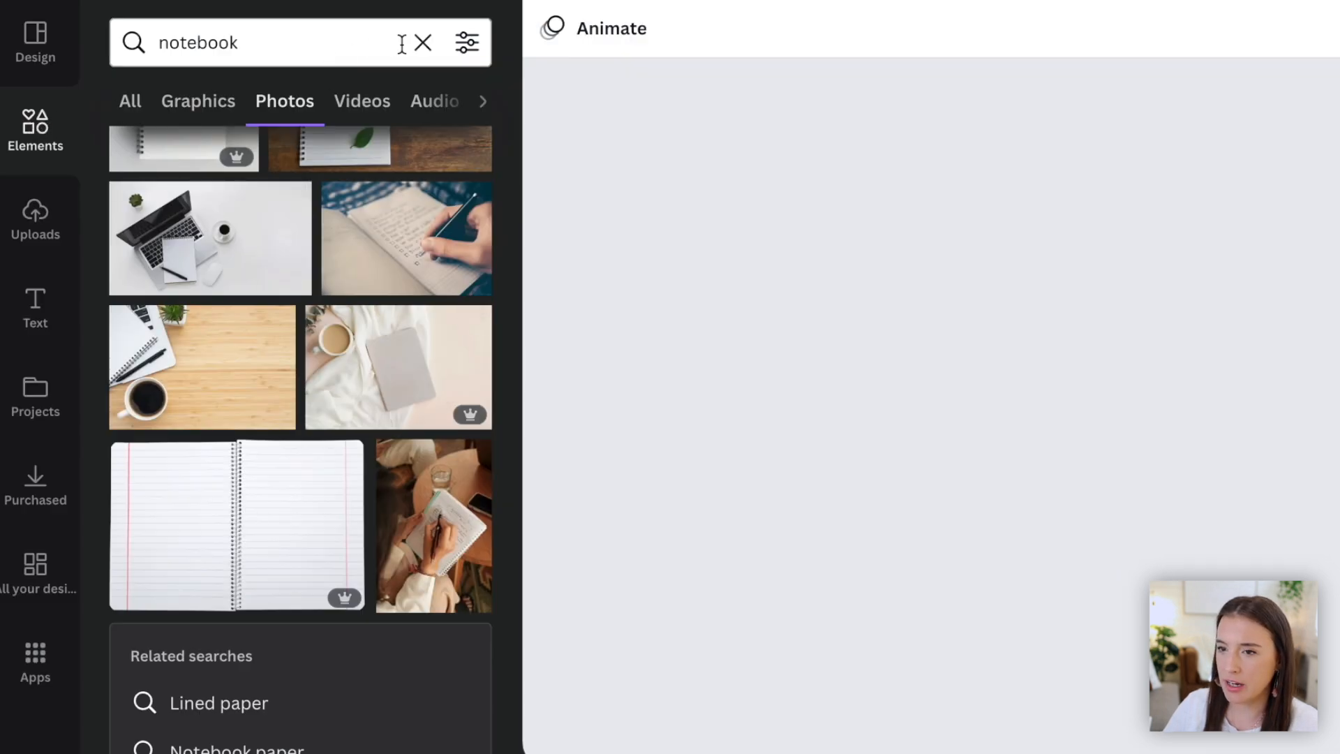
- Add a circle shape to page 2 and enlarge it over the centre of the photo
click(422, 42)
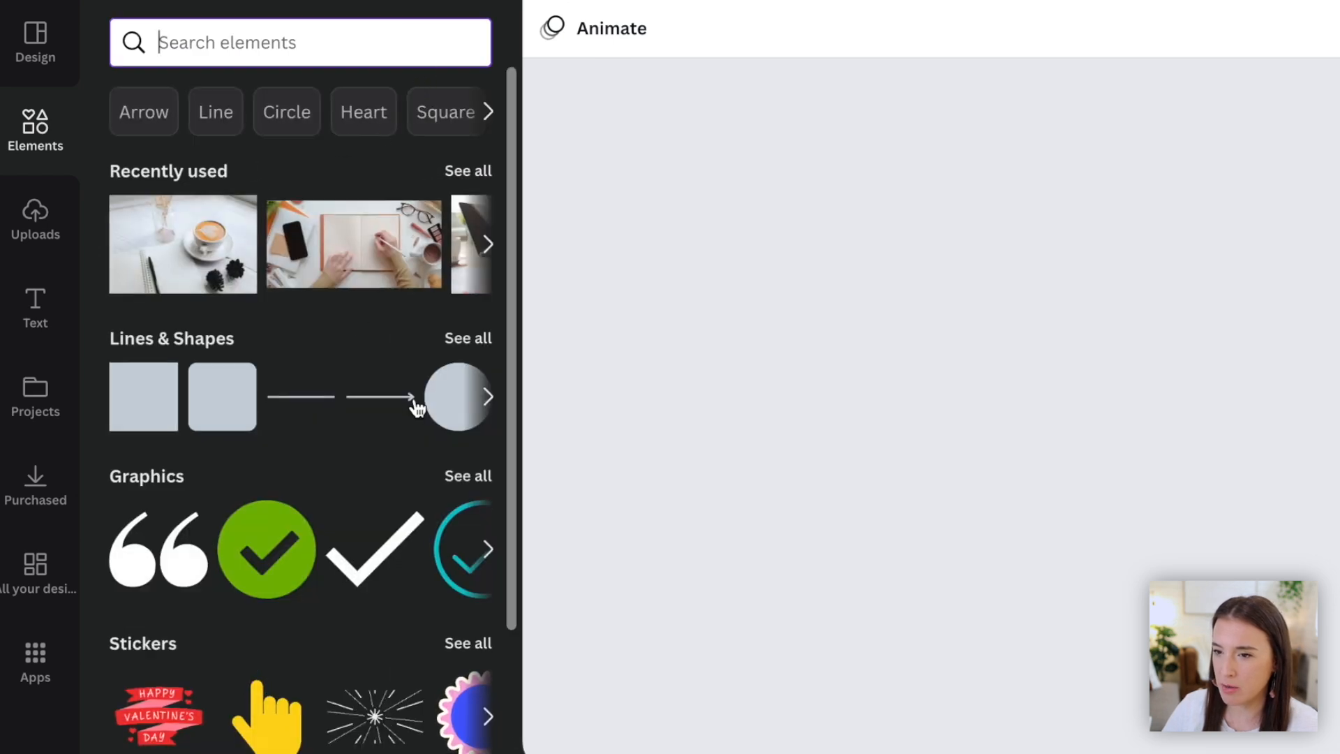
click(442, 395)
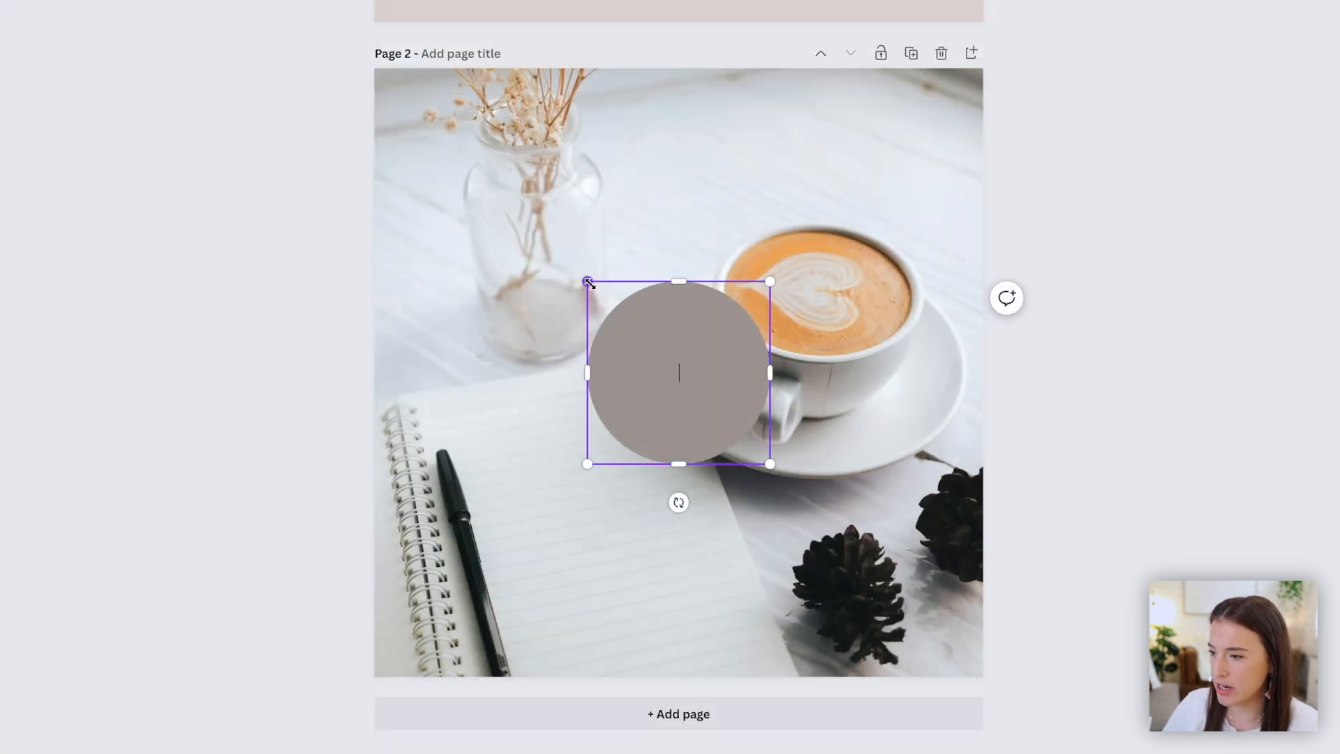
drag(590, 282, 357, 150)
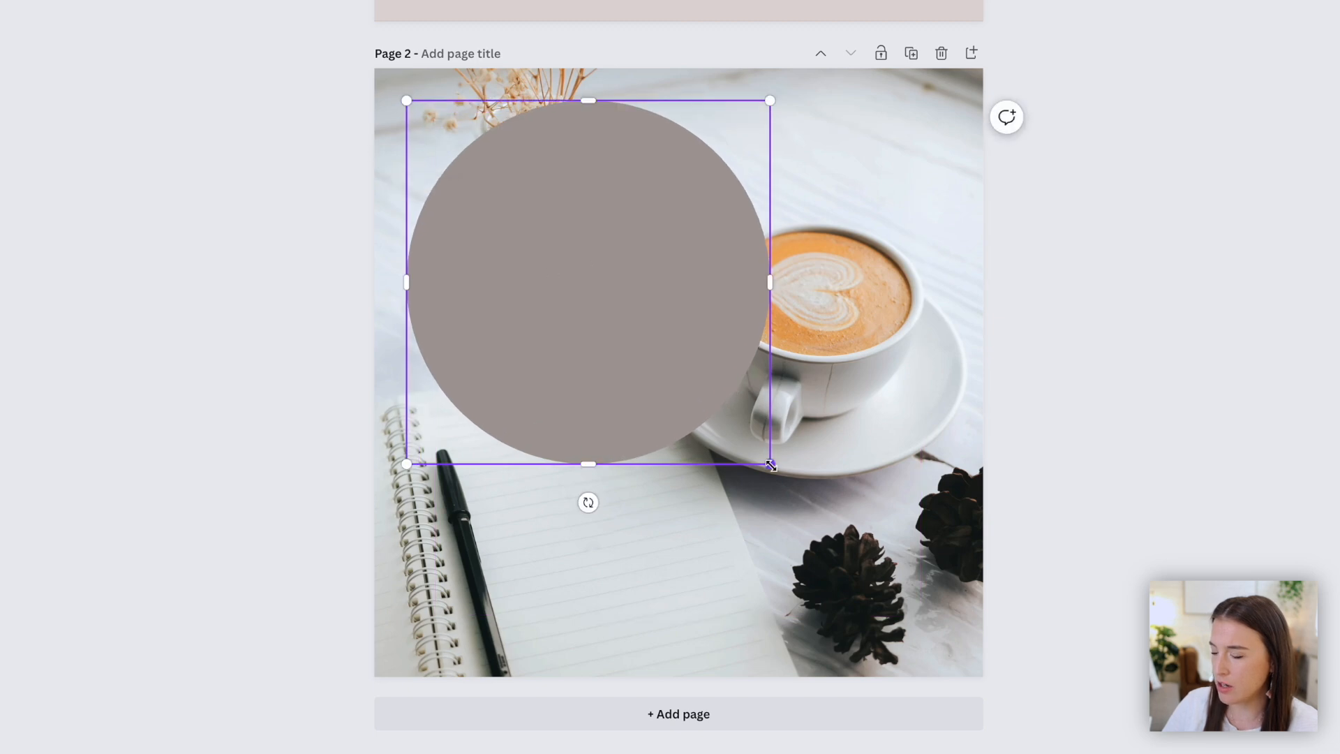
drag(771, 464, 792, 486)
double_click(615, 343)
drag(602, 384, 681, 446)
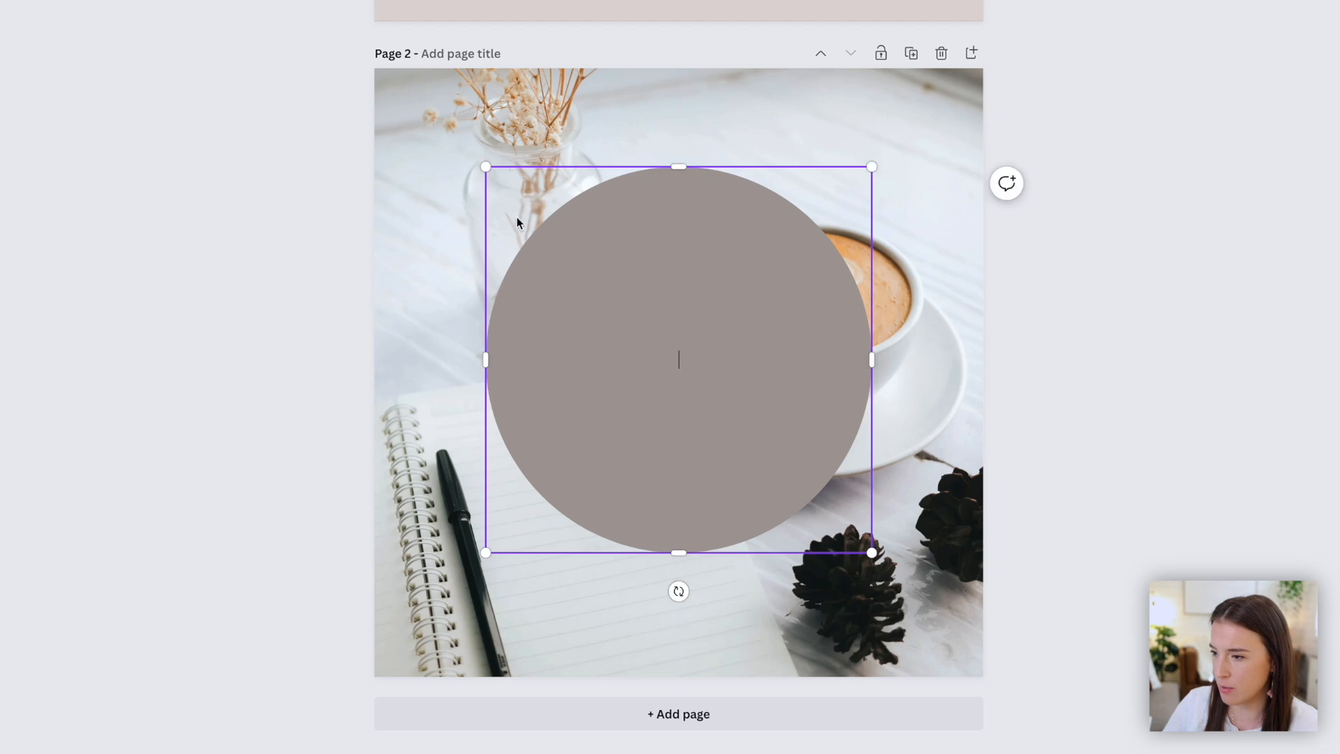
drag(492, 163, 436, 119)
drag(660, 308, 676, 347)
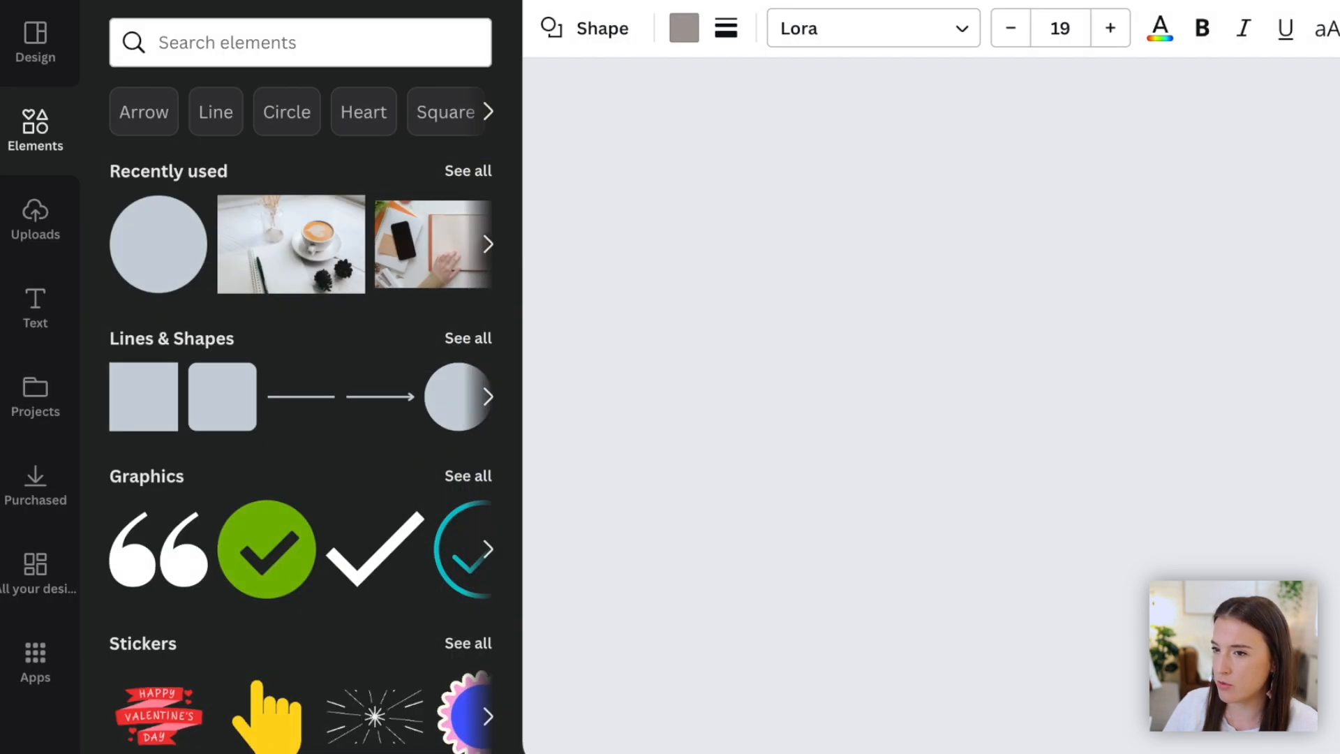
- Fill the circle shape on page 2 with a dark mauve colour from the brand palette
click(683, 29)
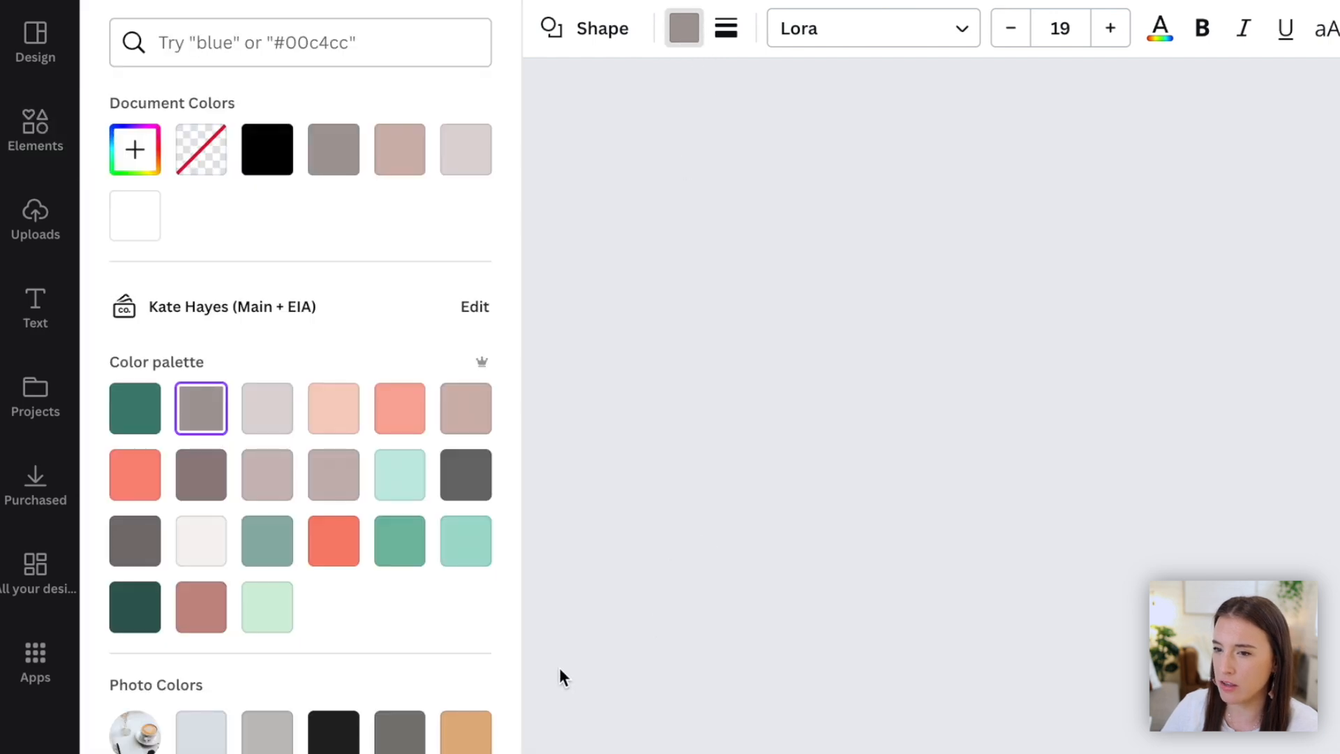
click(268, 418)
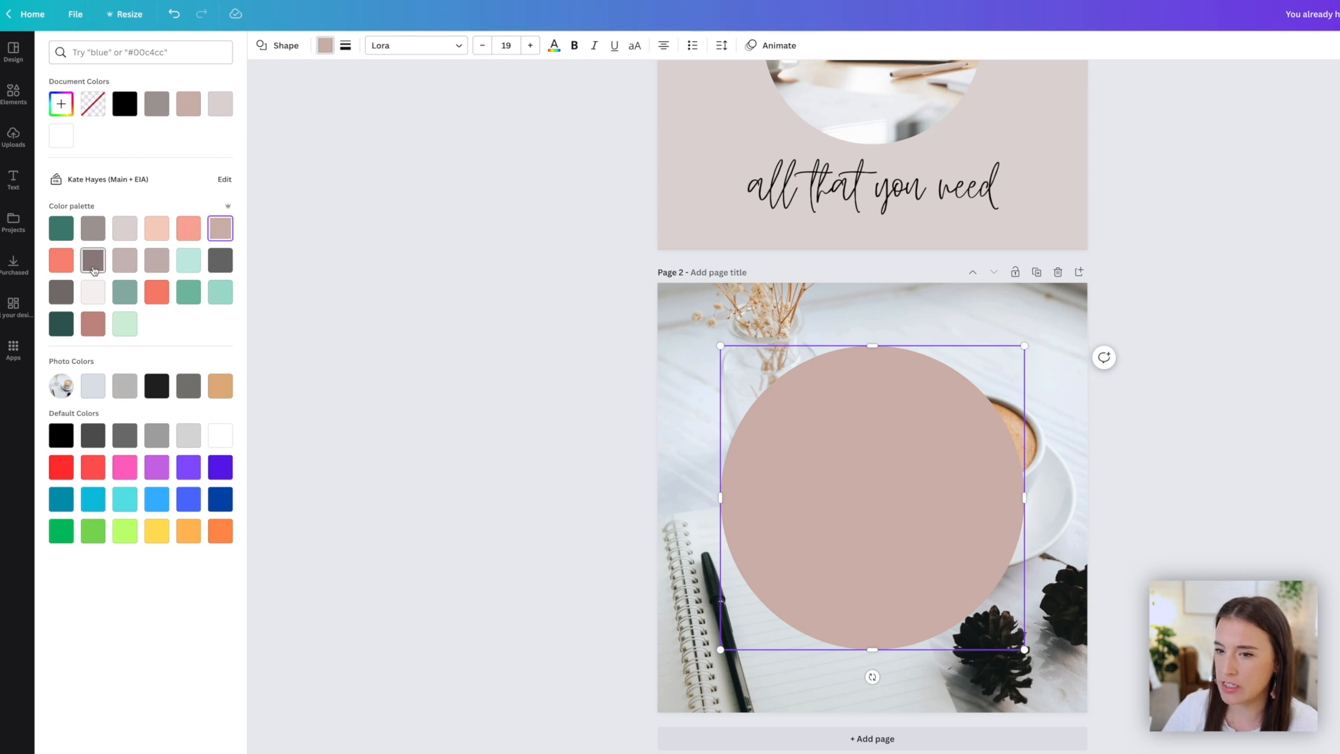
click(94, 267)
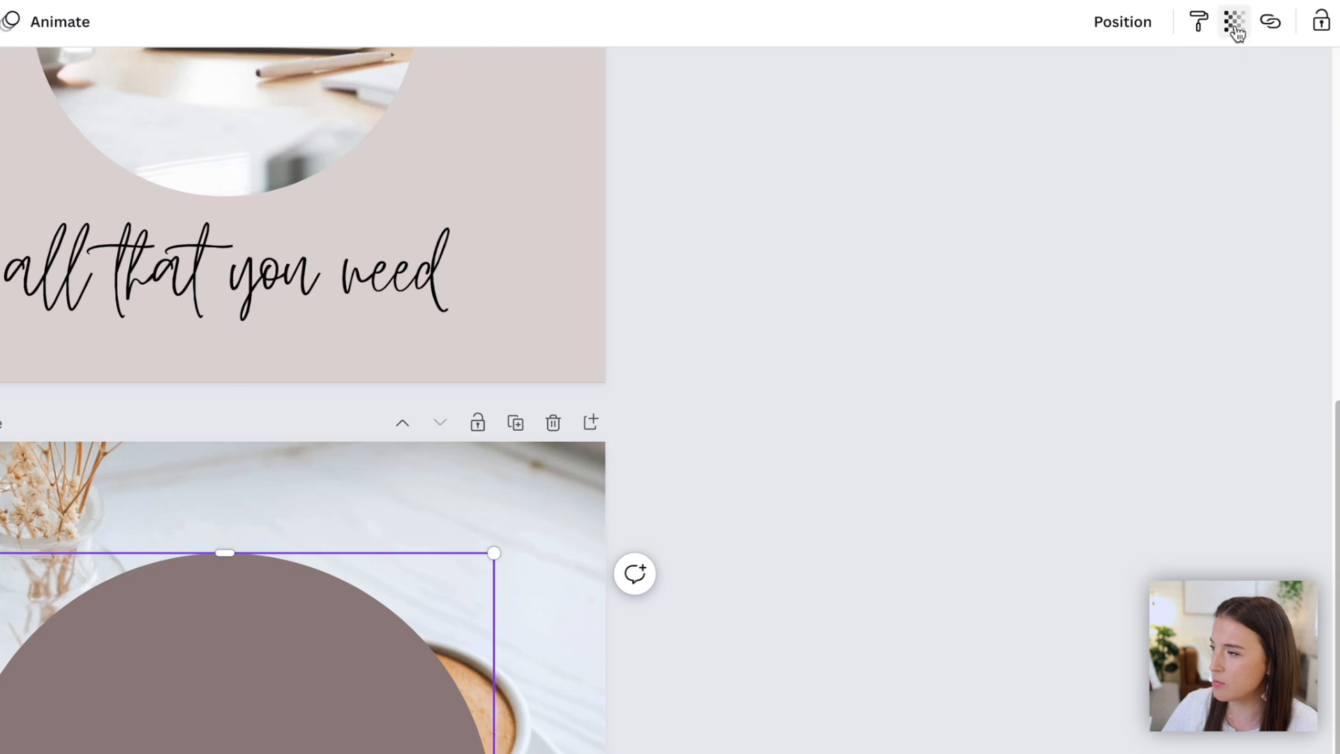
- Set the circle's transparency to 81
click(1235, 29)
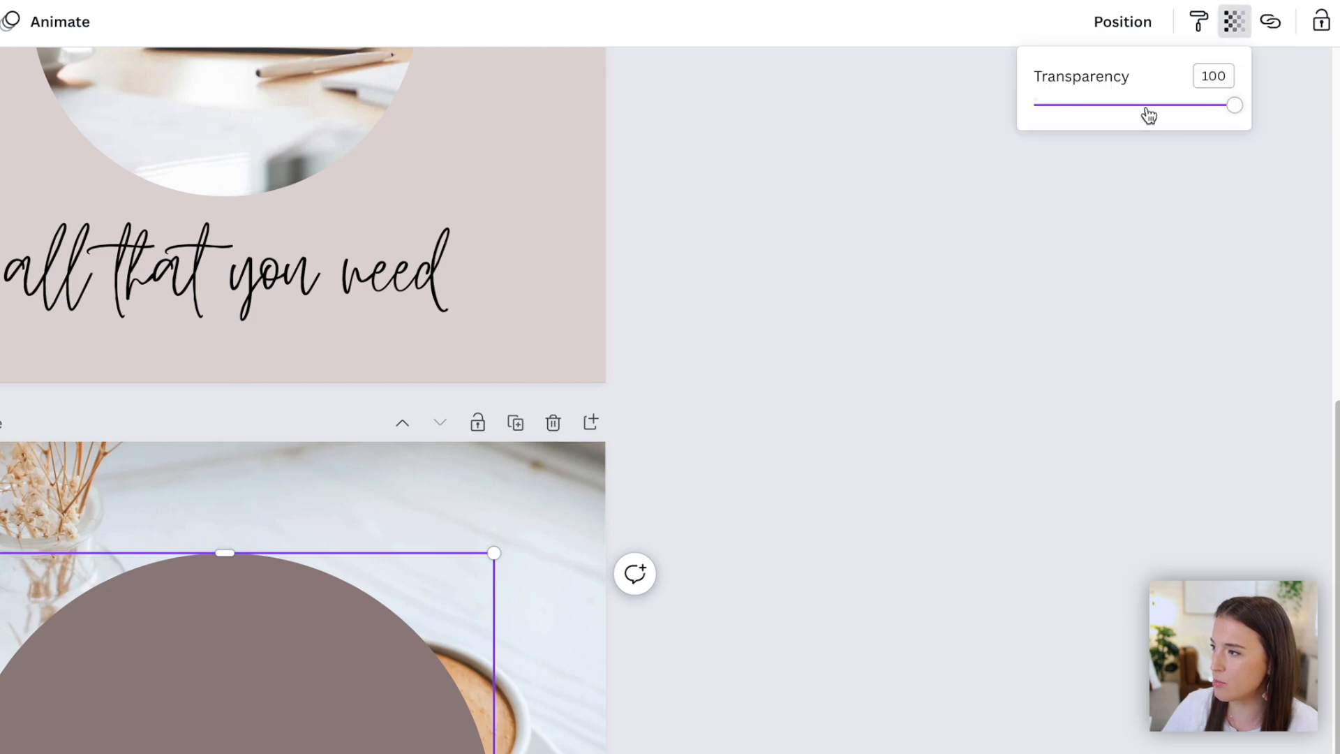
drag(1235, 108, 1175, 106)
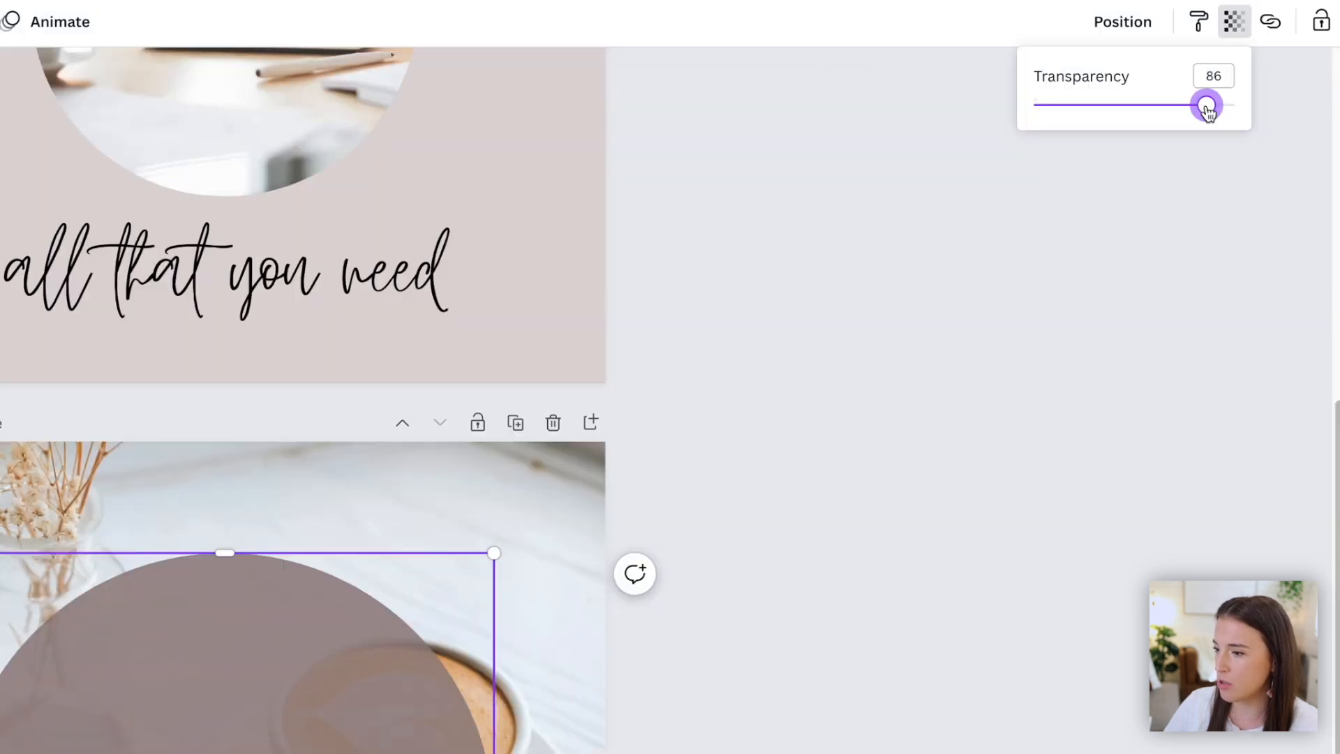
drag(1206, 107, 1197, 106)
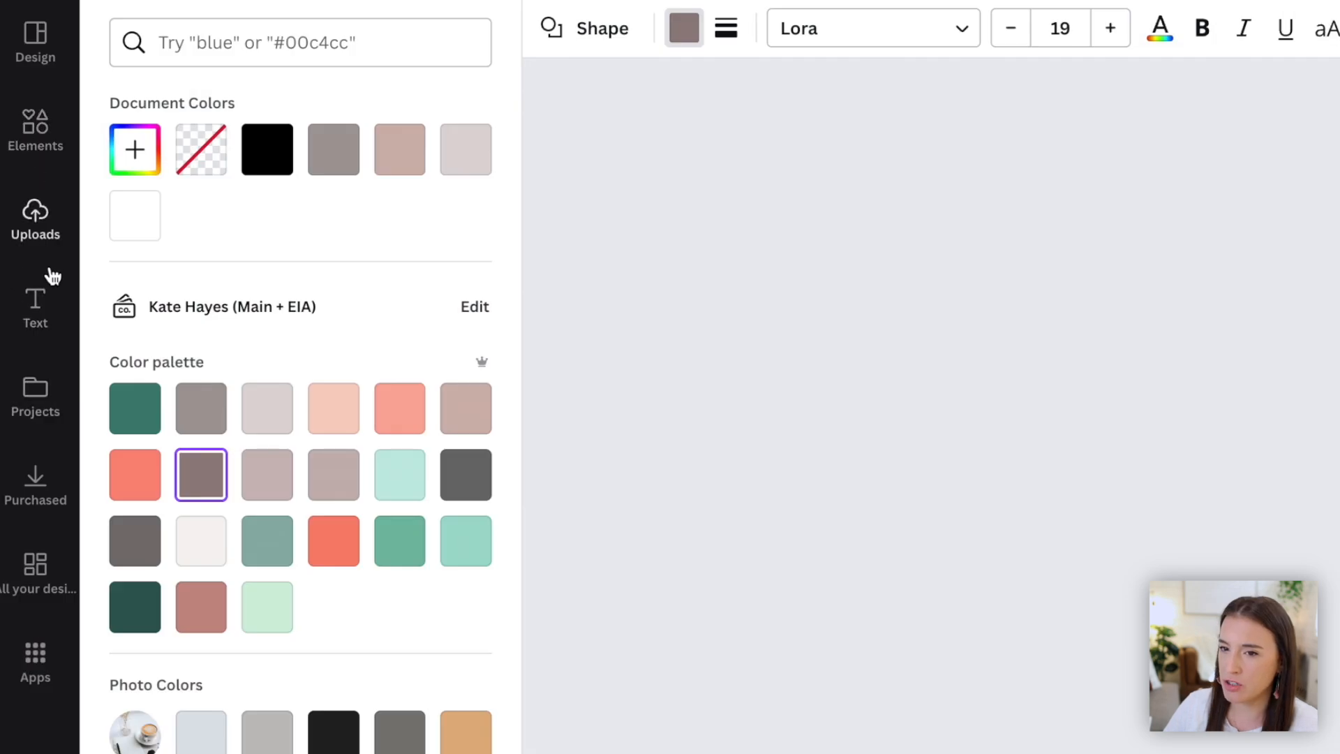
- Add a heading reading "MEGA" and "SALE" on two lines, enlarge it and centre it over the circle
click(42, 314)
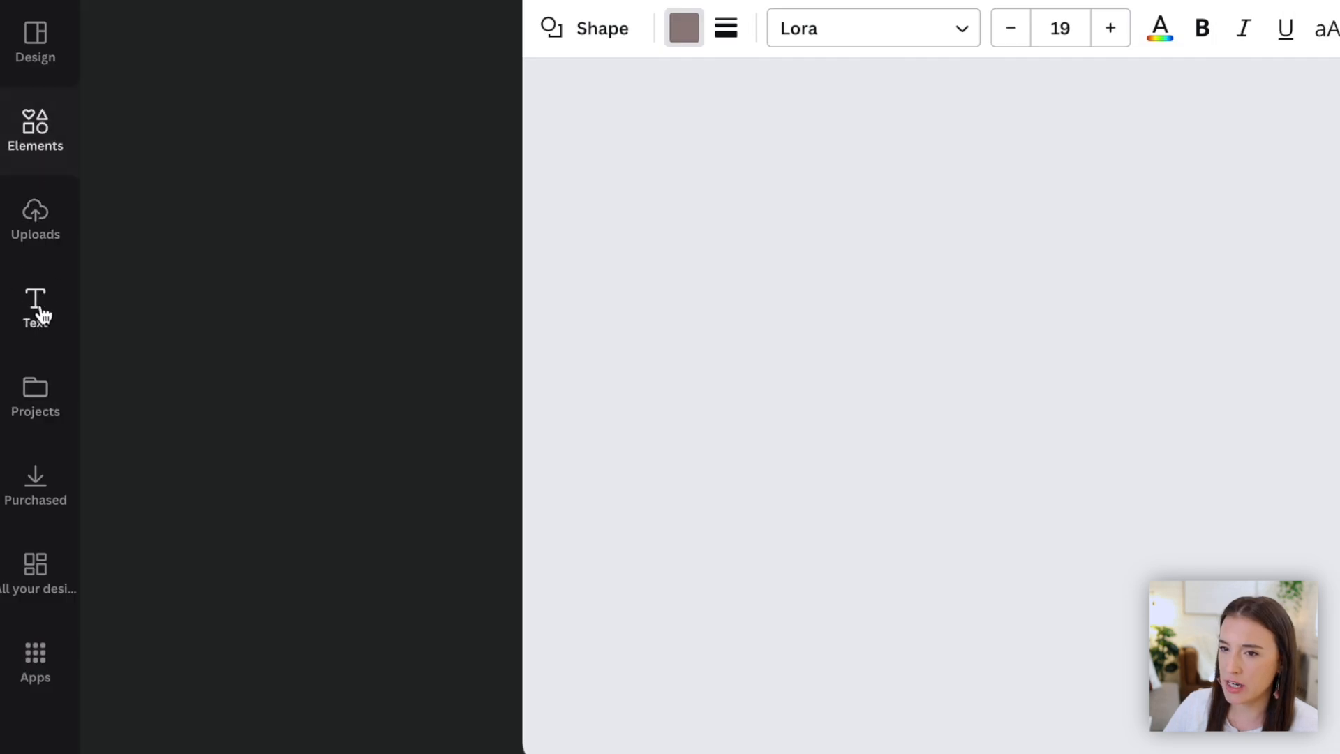
click(323, 250)
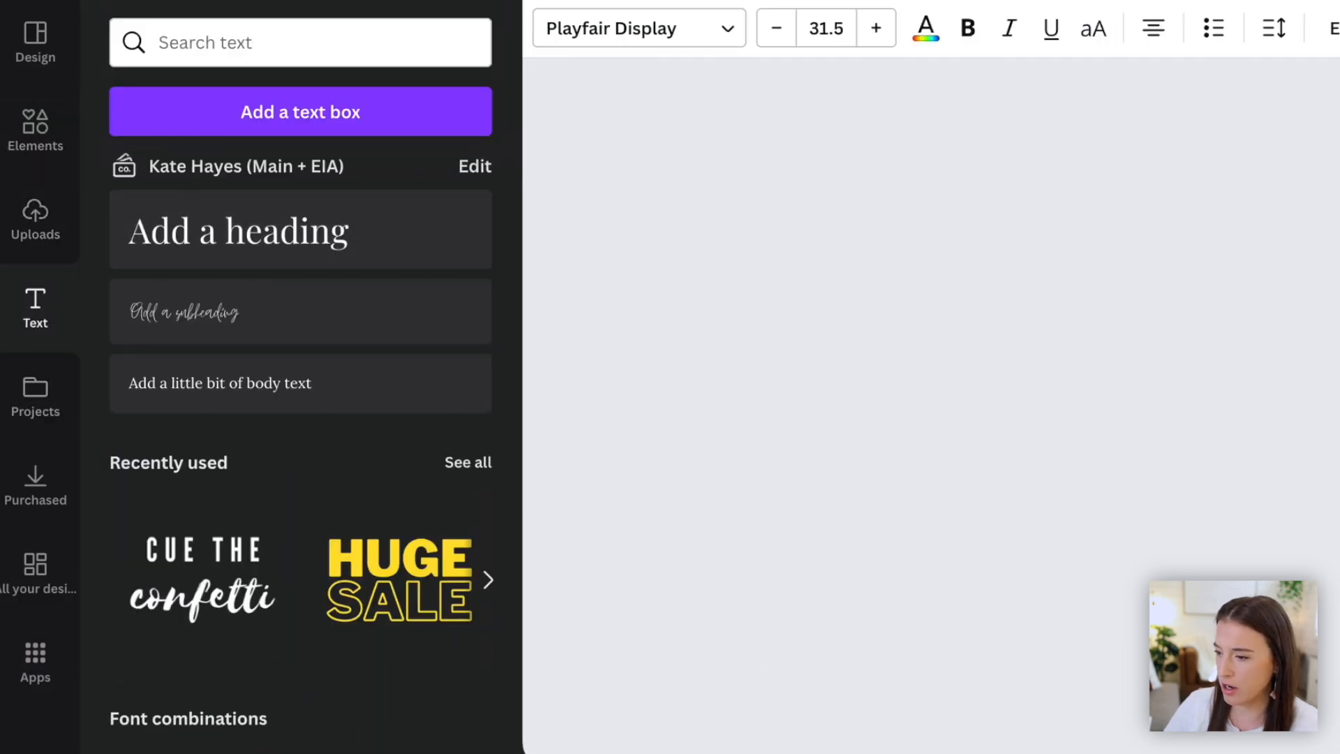
drag(694, 655, 694, 399)
click(755, 354)
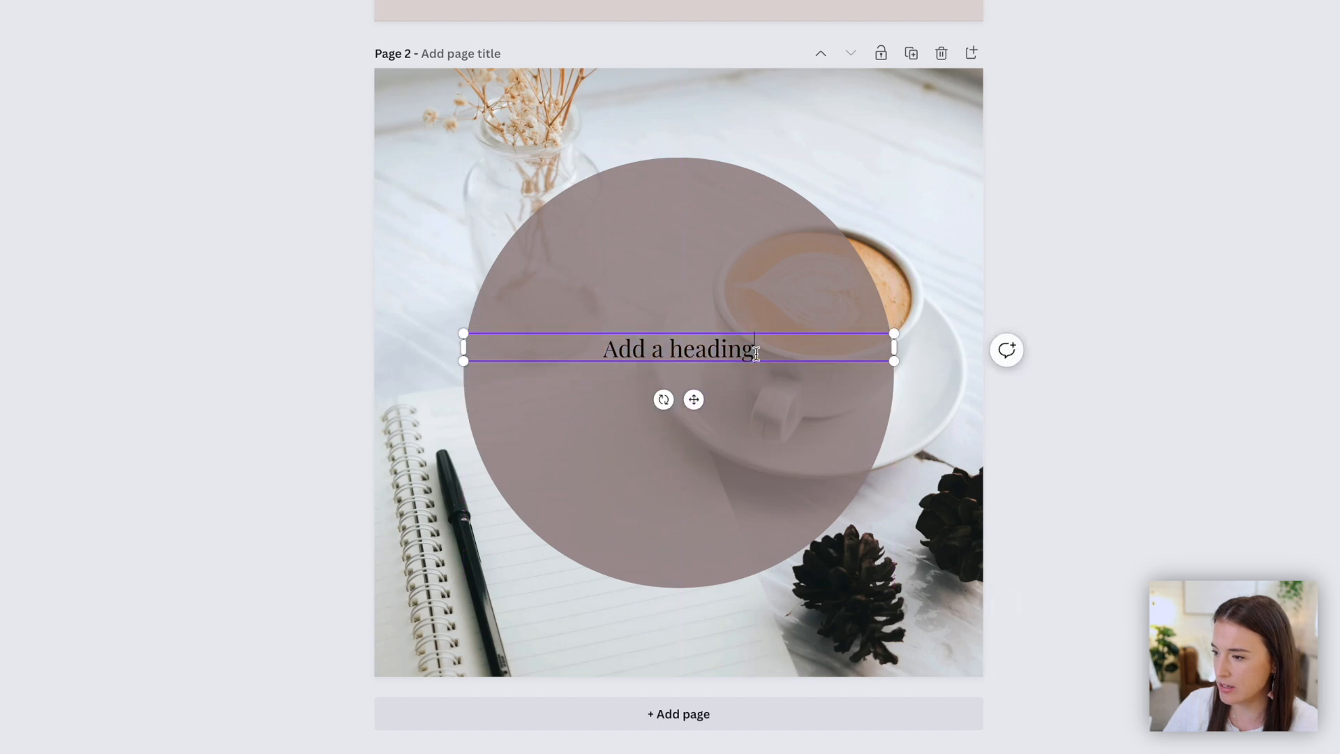
key(BackSpace)
key(BackSpace)
key(BackSpace)
key(BackSpace)
key(BackSpace)
key(BackSpace)
key(BackSpace)
key(BackSpace)
key(BackSpace)
key(BackSpace)
key(BackSpace)
key(BackSpace)
key(BackSpace)
text(MEGA)
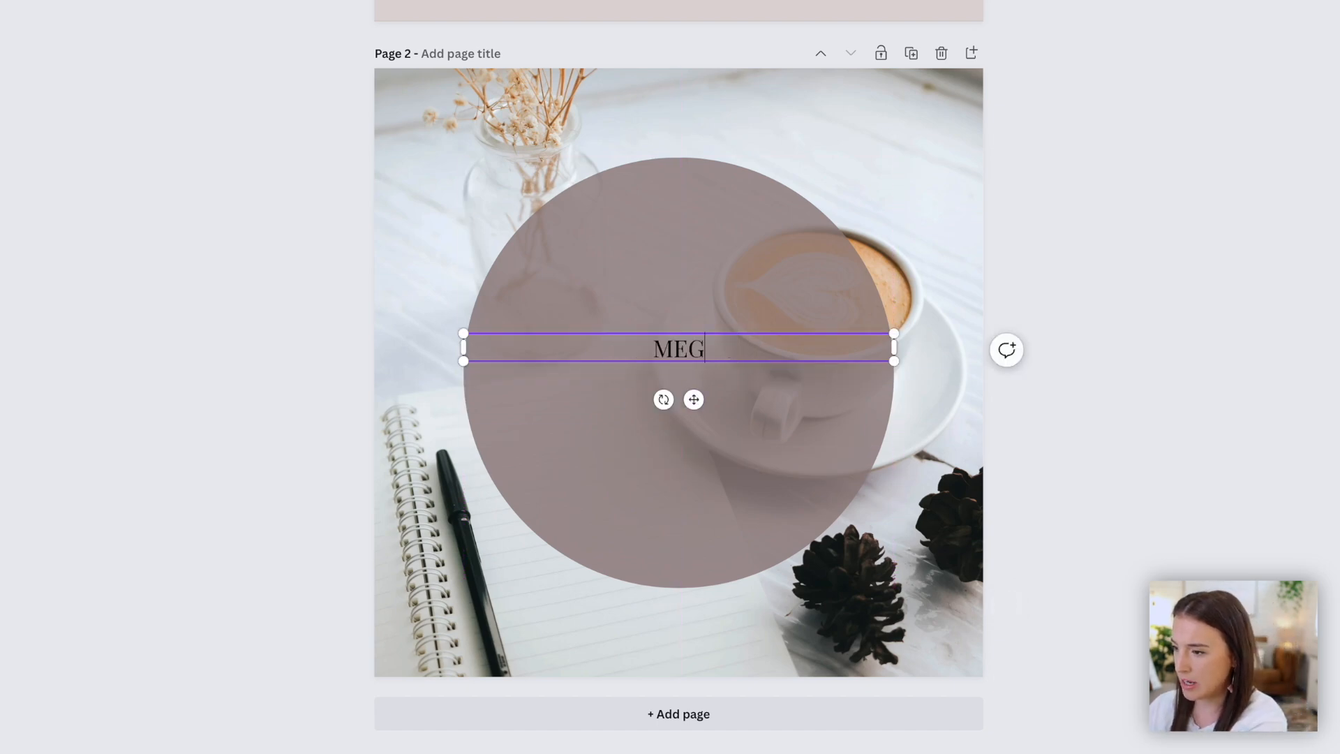
key(Return)
text(SALE)
drag(463, 364, 342, 239)
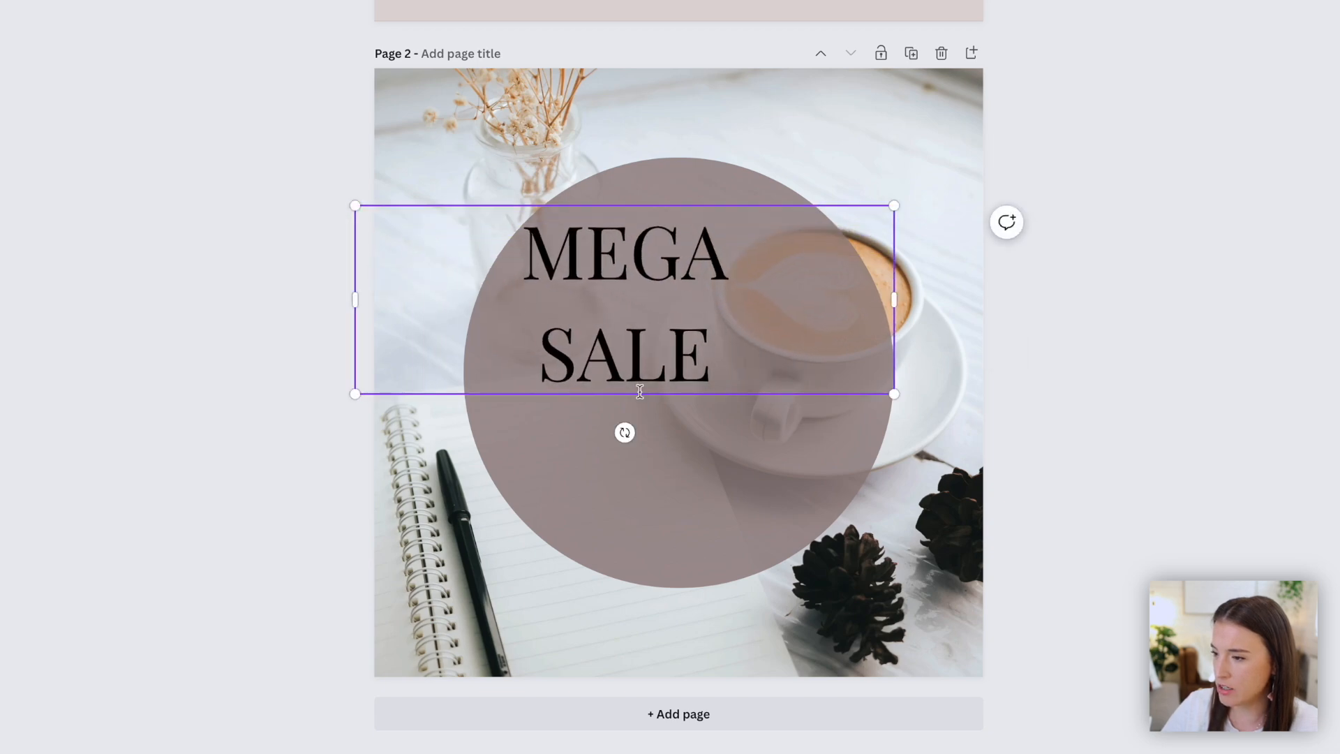
drag(632, 395, 687, 466)
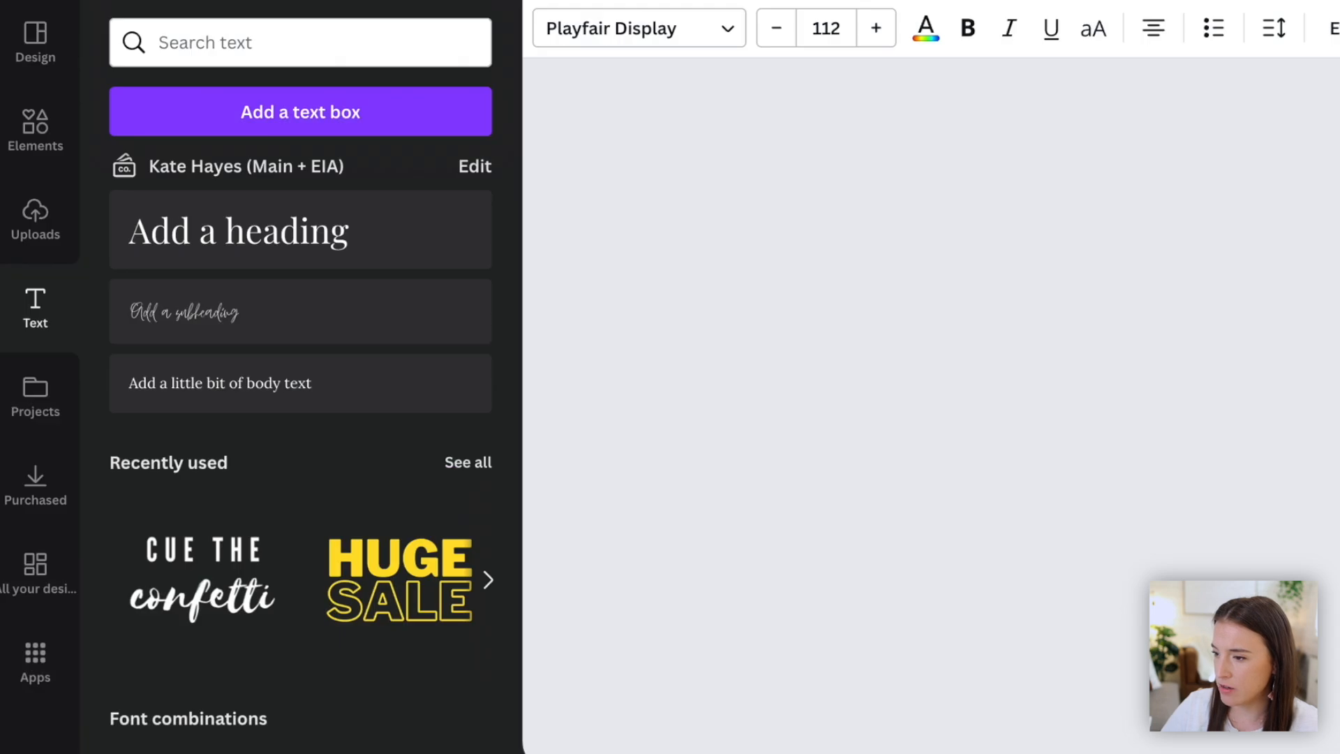
- Change the heading's font to Shine Typewriter
click(724, 41)
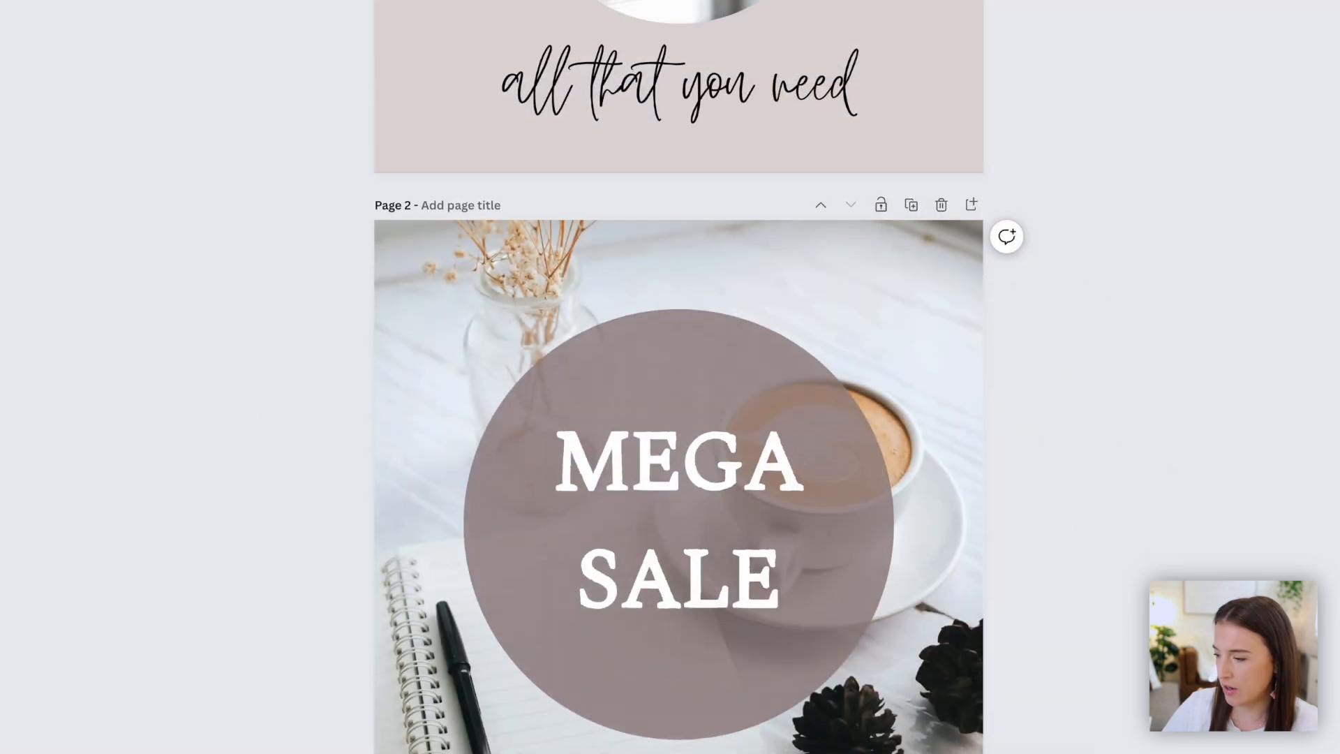
scroll(678, 419, down, 5)
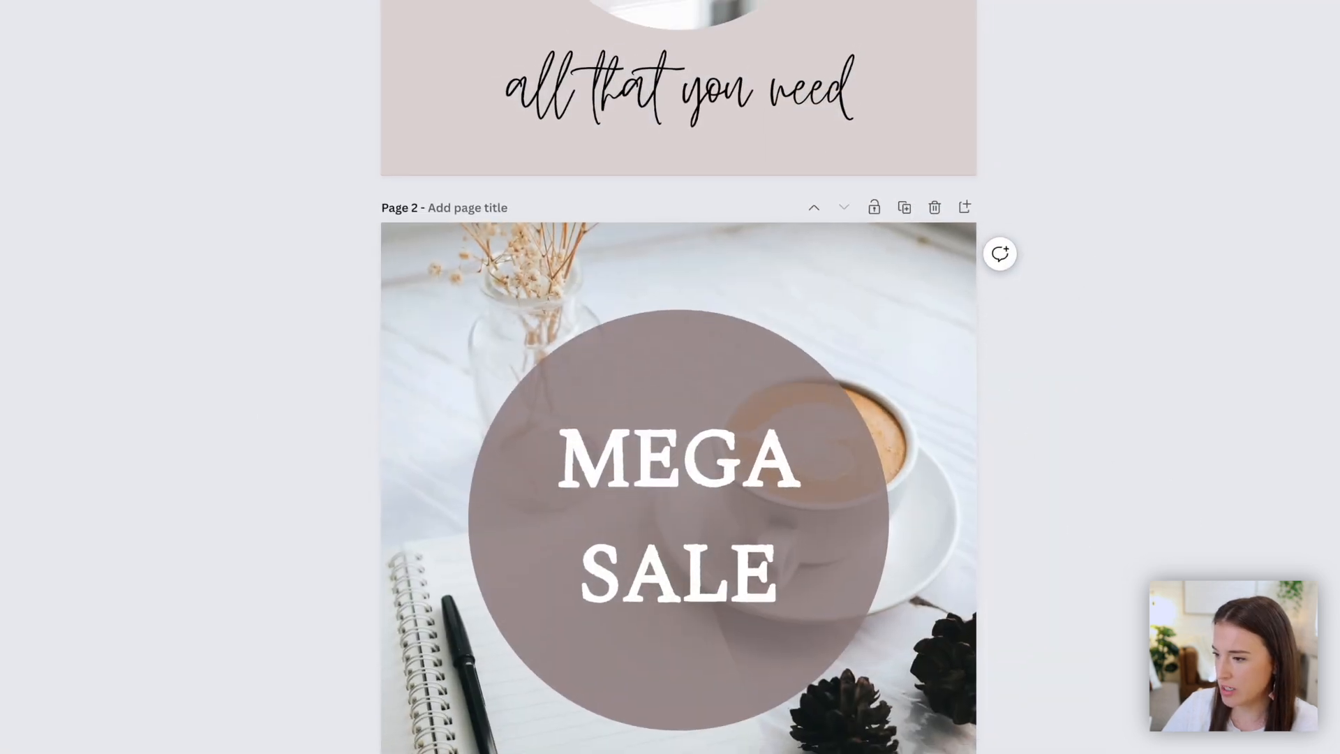
scroll(705, 617, down, 3)
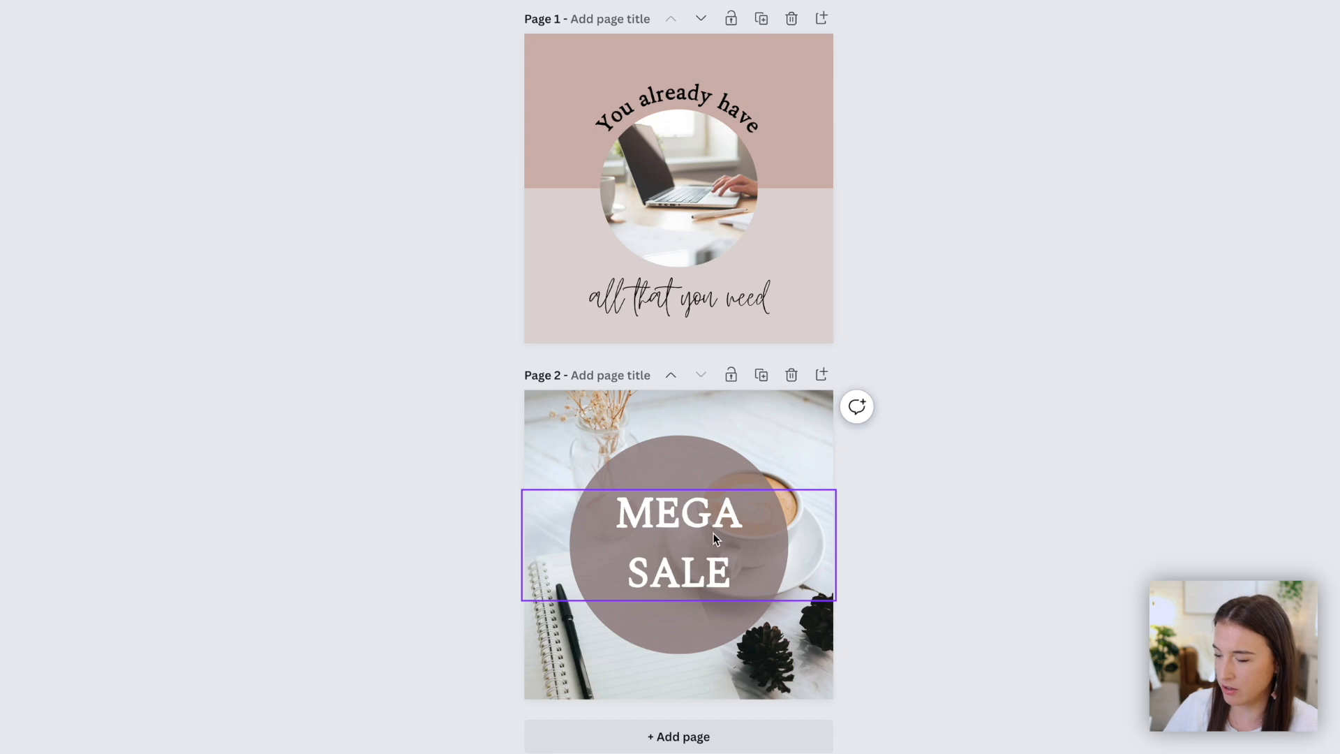
- Delete the circle shape from page 2 and set the MEGA SALE heading's colour to black
click(681, 474)
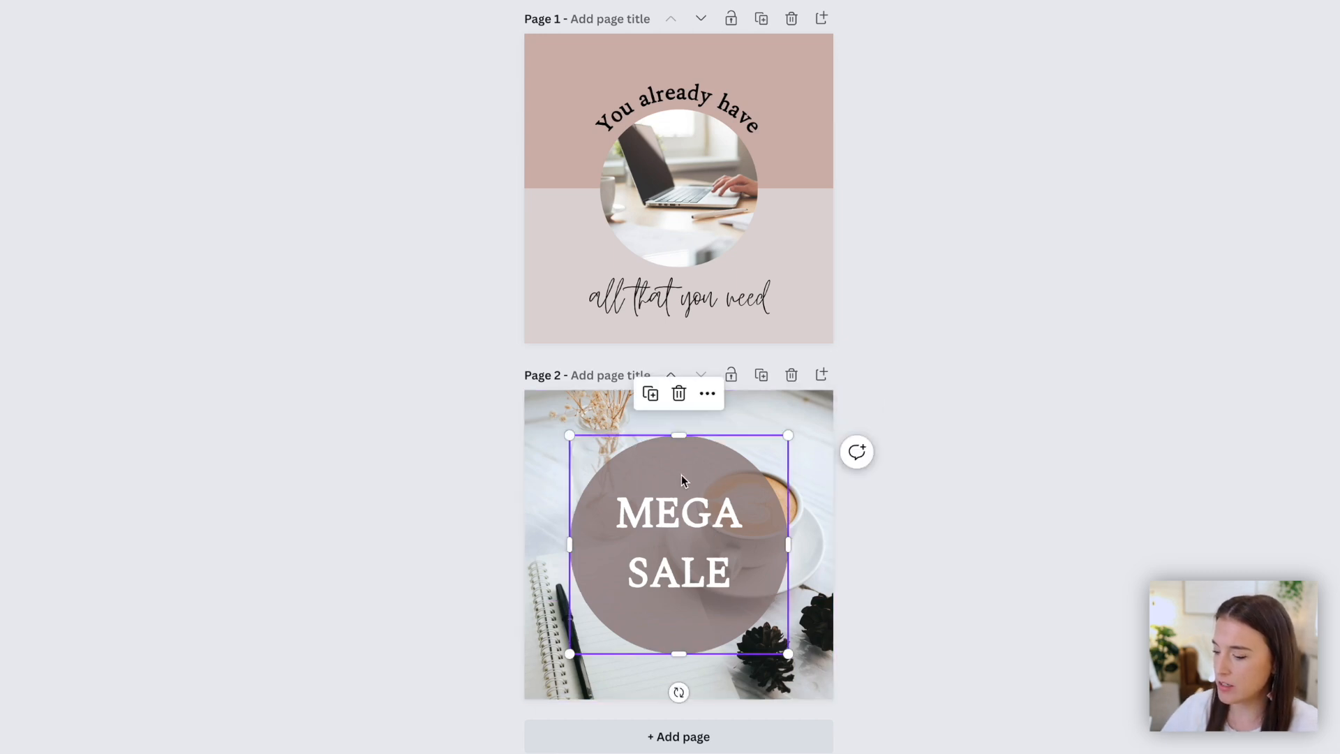
key(Delete)
click(680, 516)
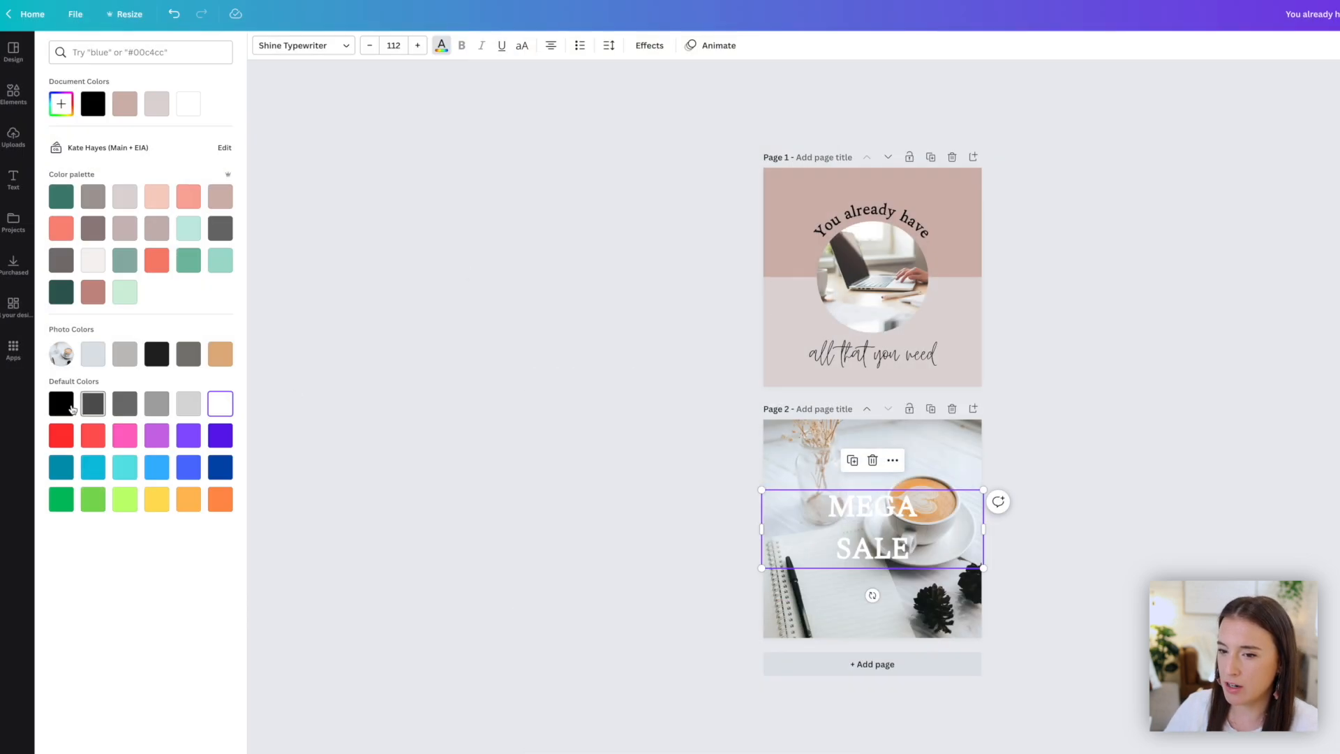
click(61, 402)
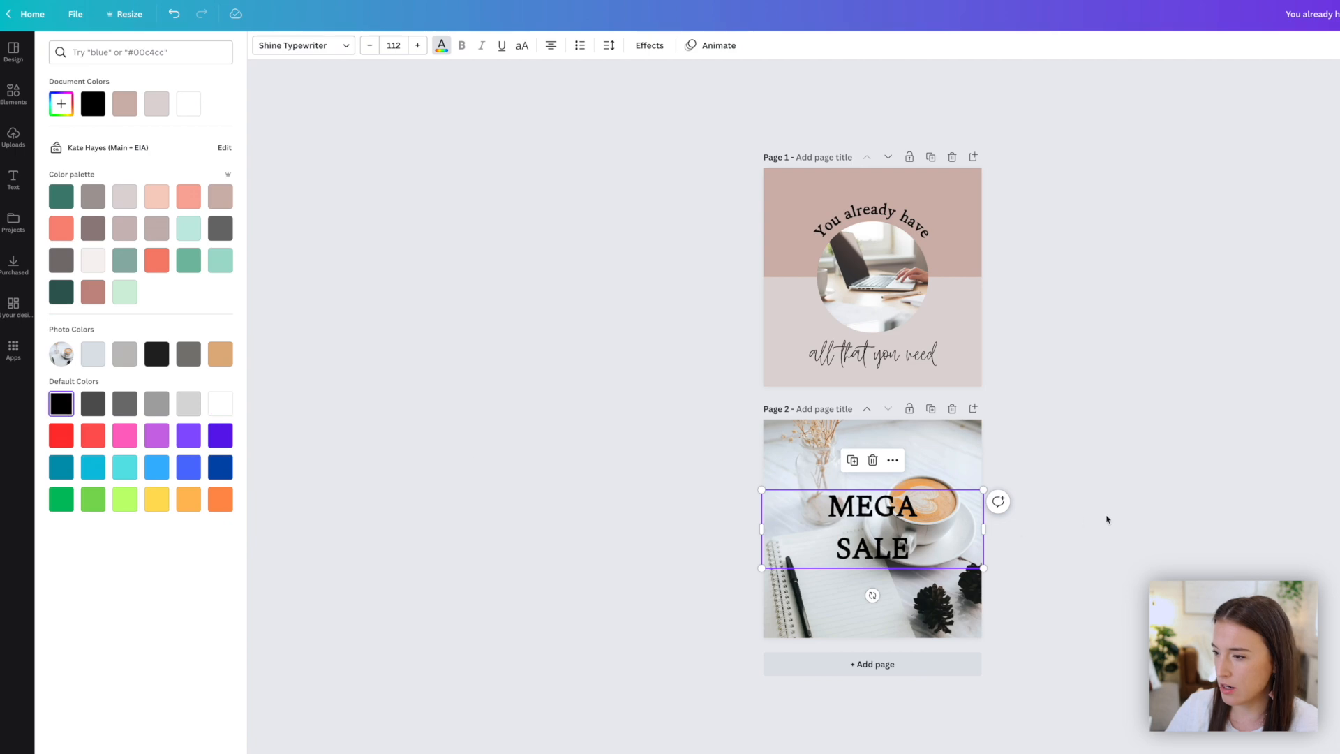
key(Escape)
- Set the notebook background photo's transparency to 61
click(969, 453)
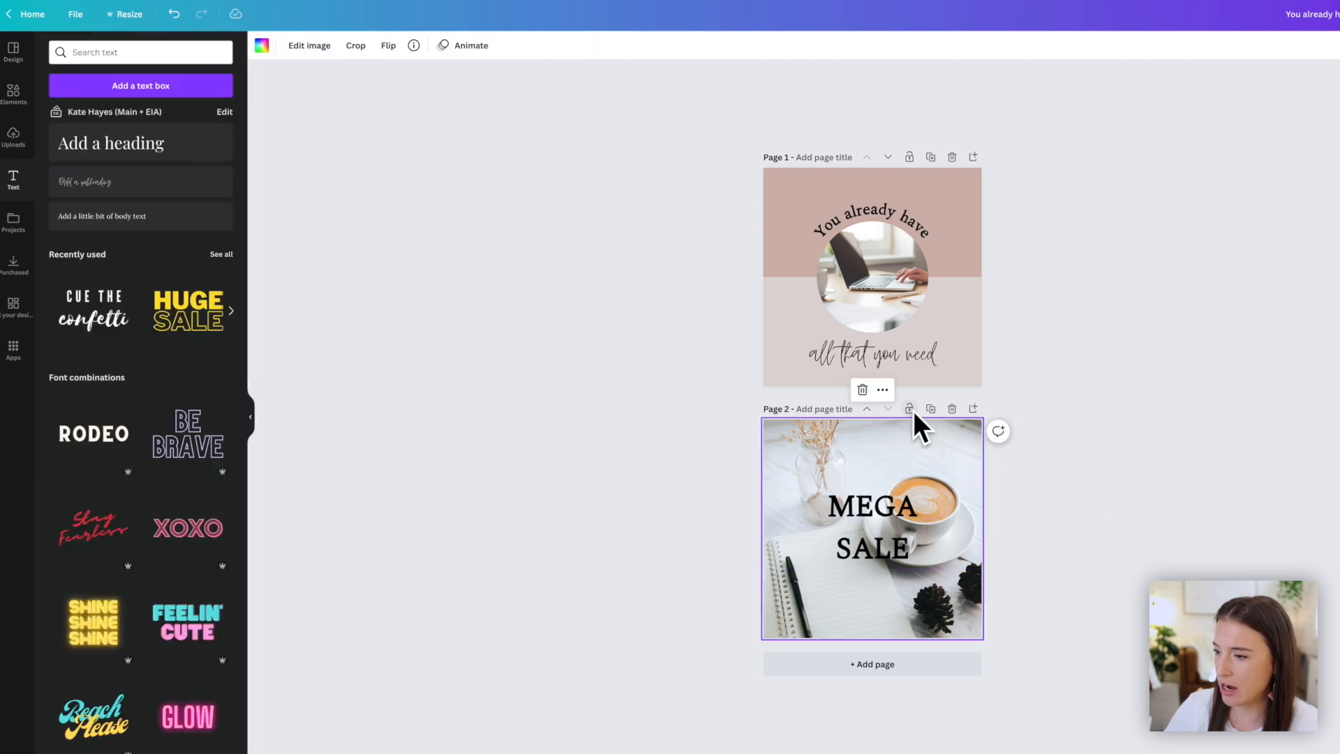
click(1256, 20)
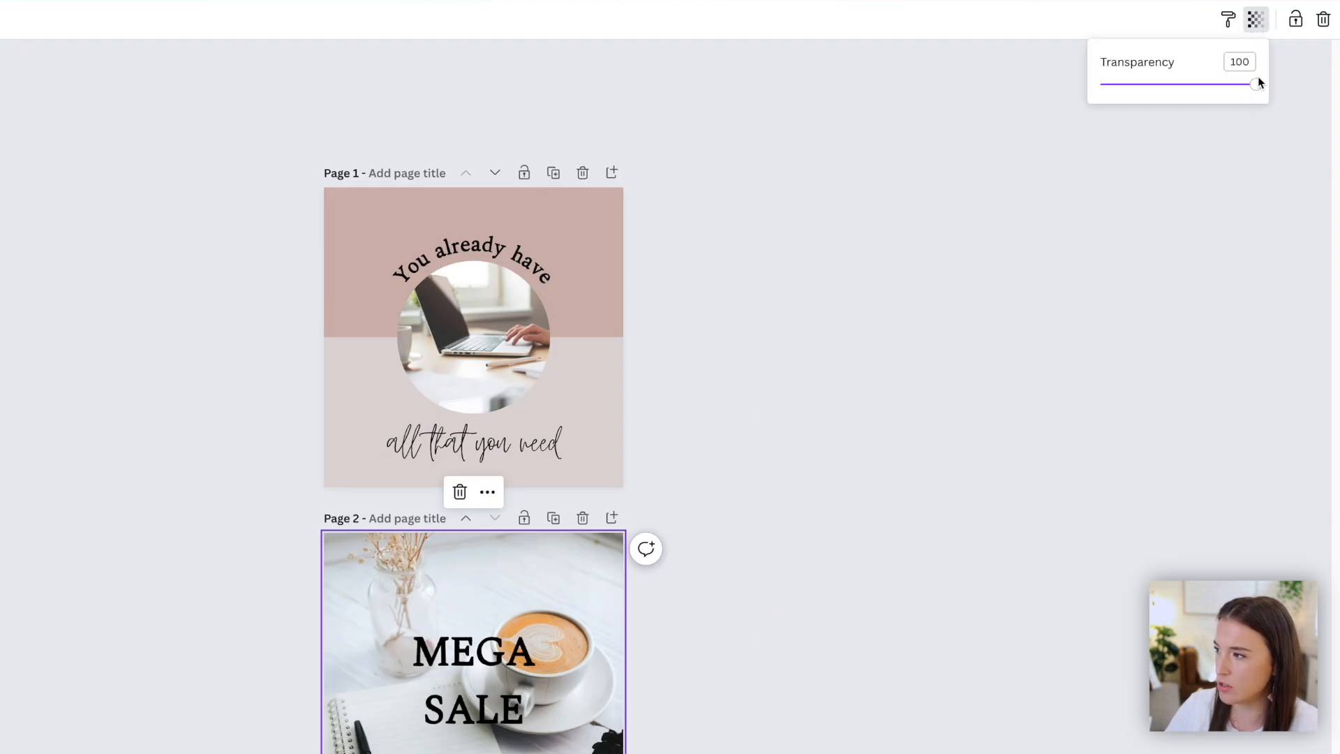
drag(1254, 85, 1195, 94)
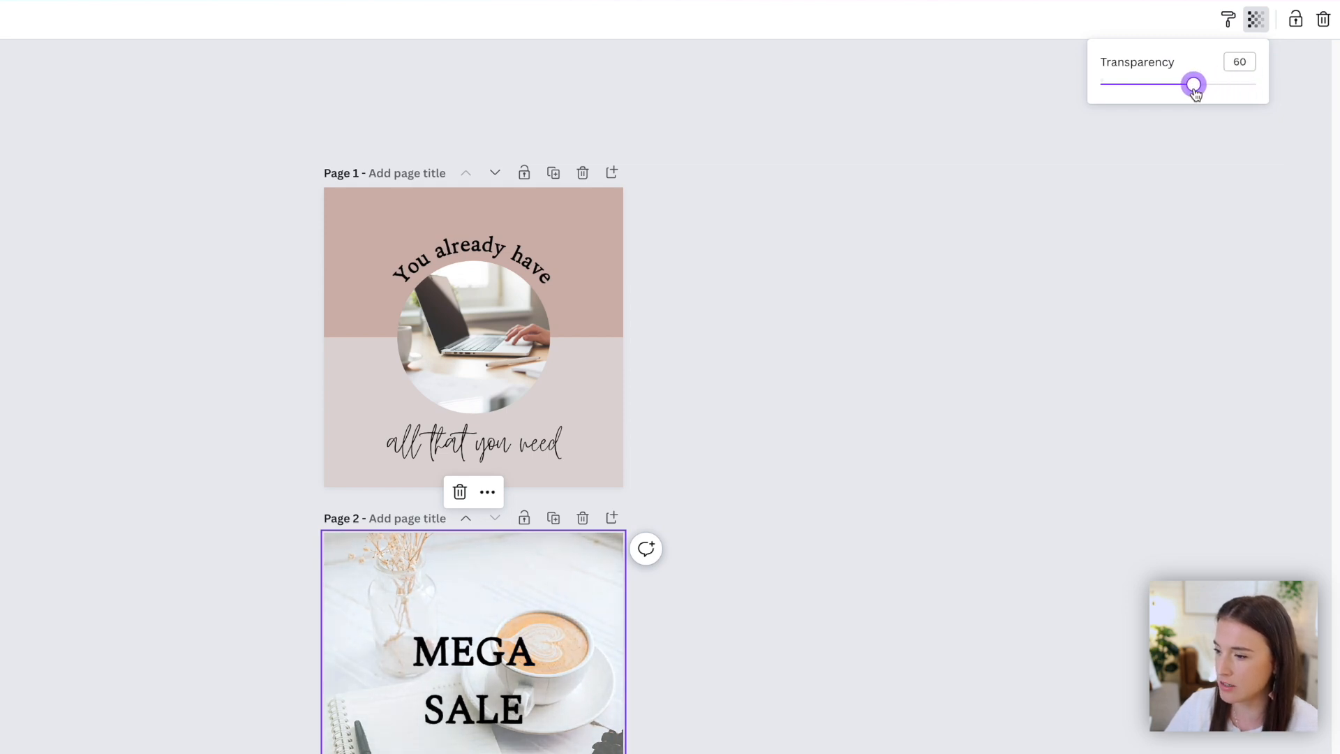
drag(1196, 87, 1261, 87)
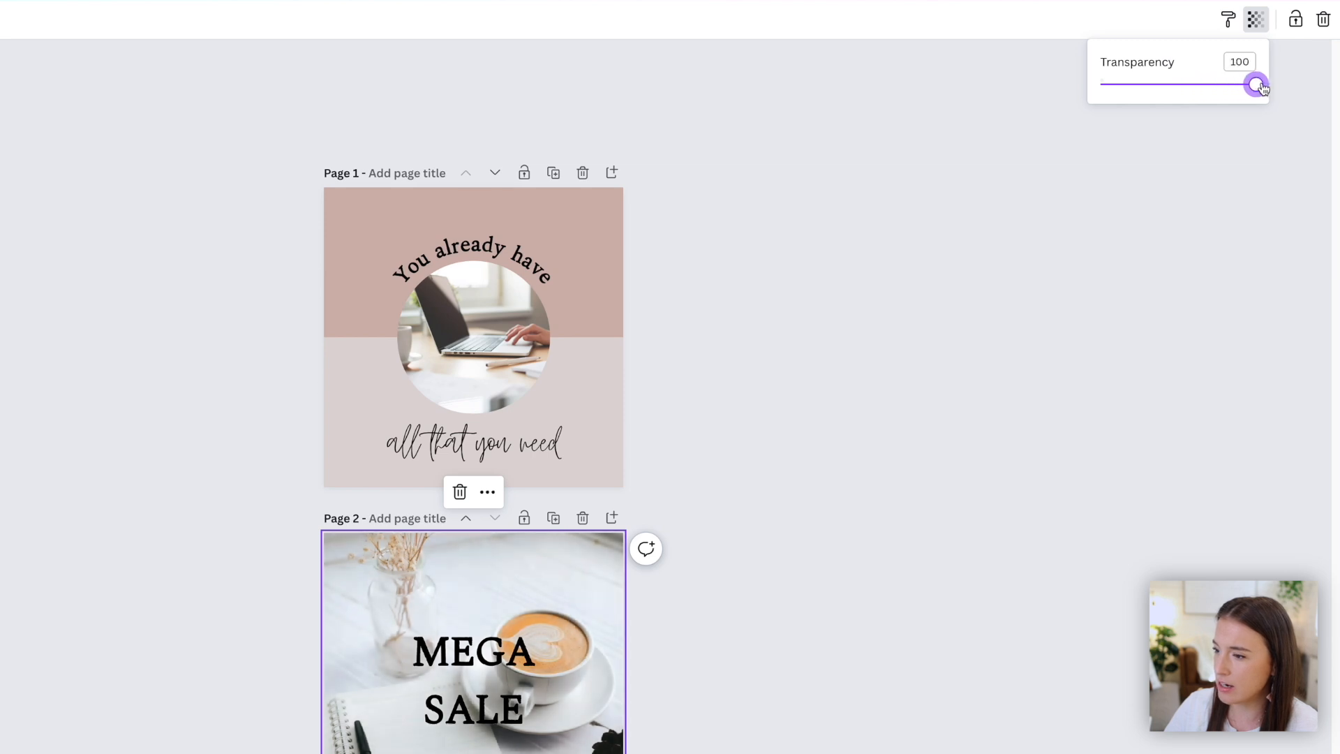
drag(1256, 86, 1197, 94)
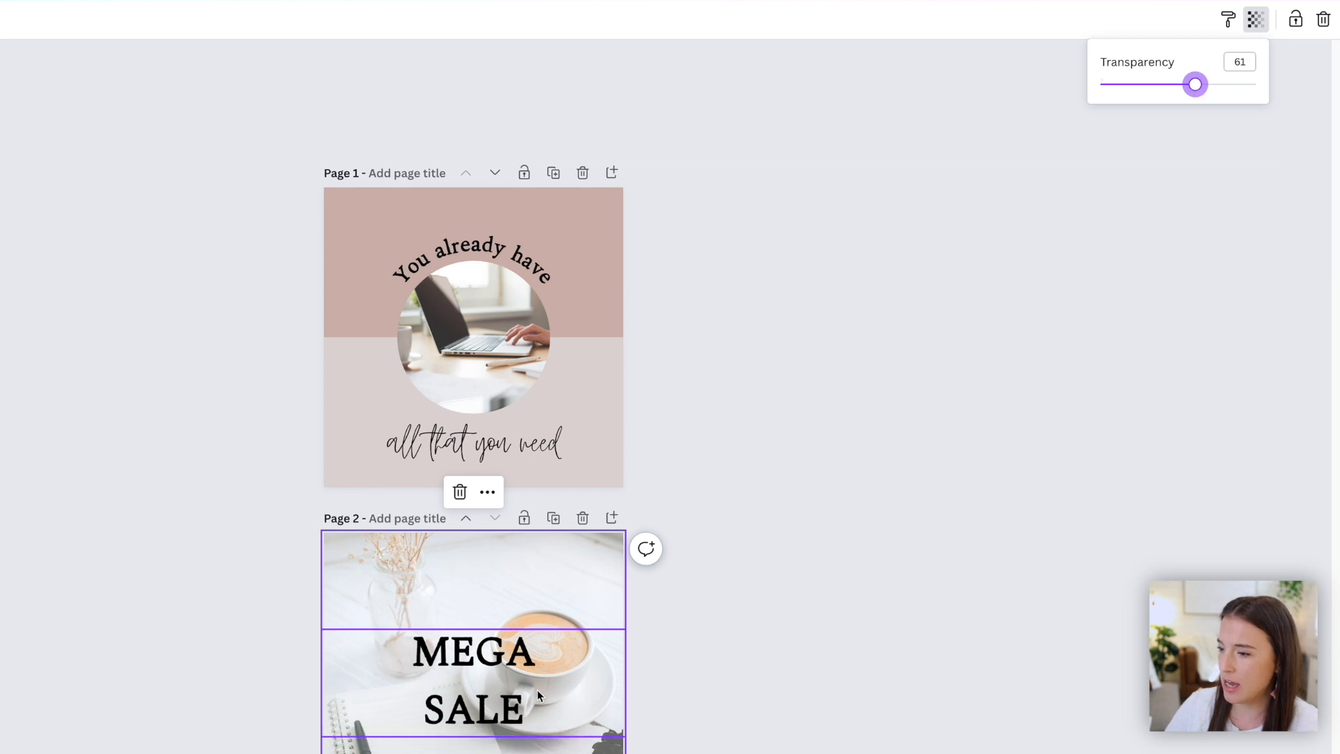
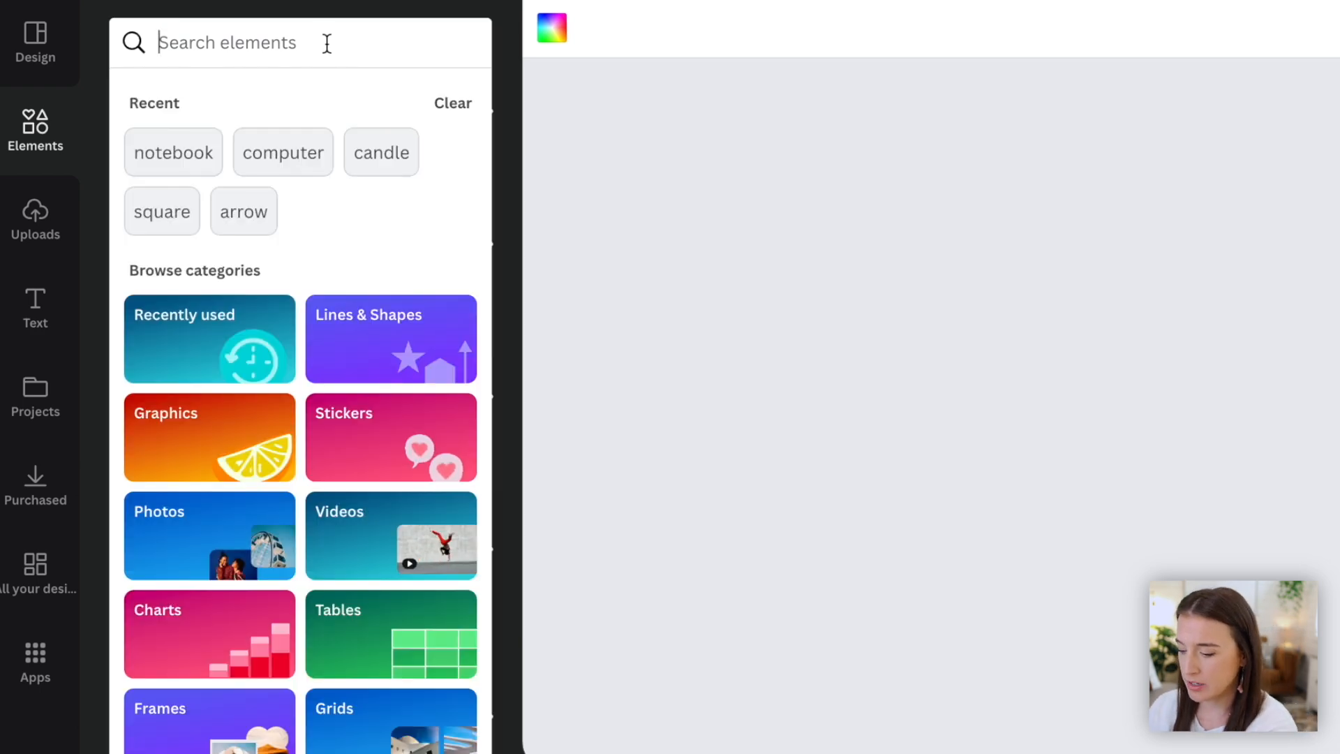
- Search photos for "desk plant" and set the potted-cactus photo as page 3's background
text(desk plant)
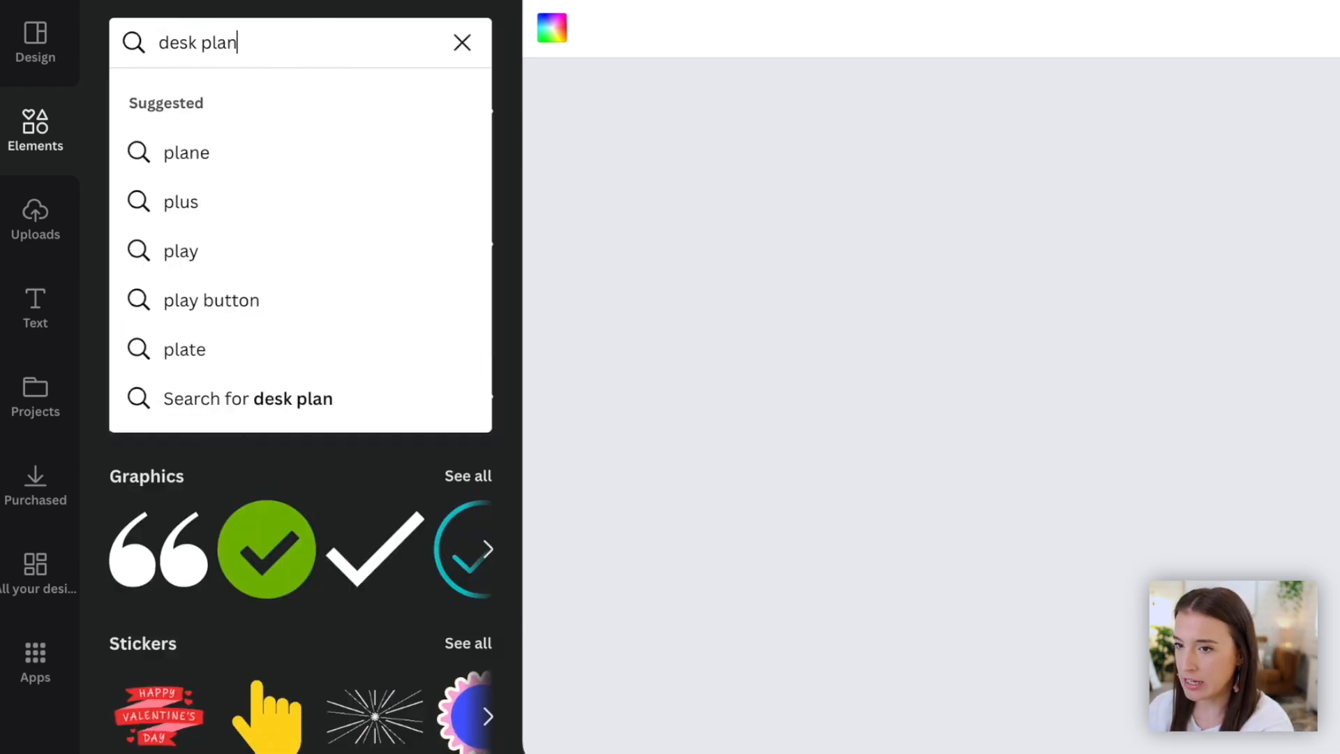
key(Return)
click(272, 105)
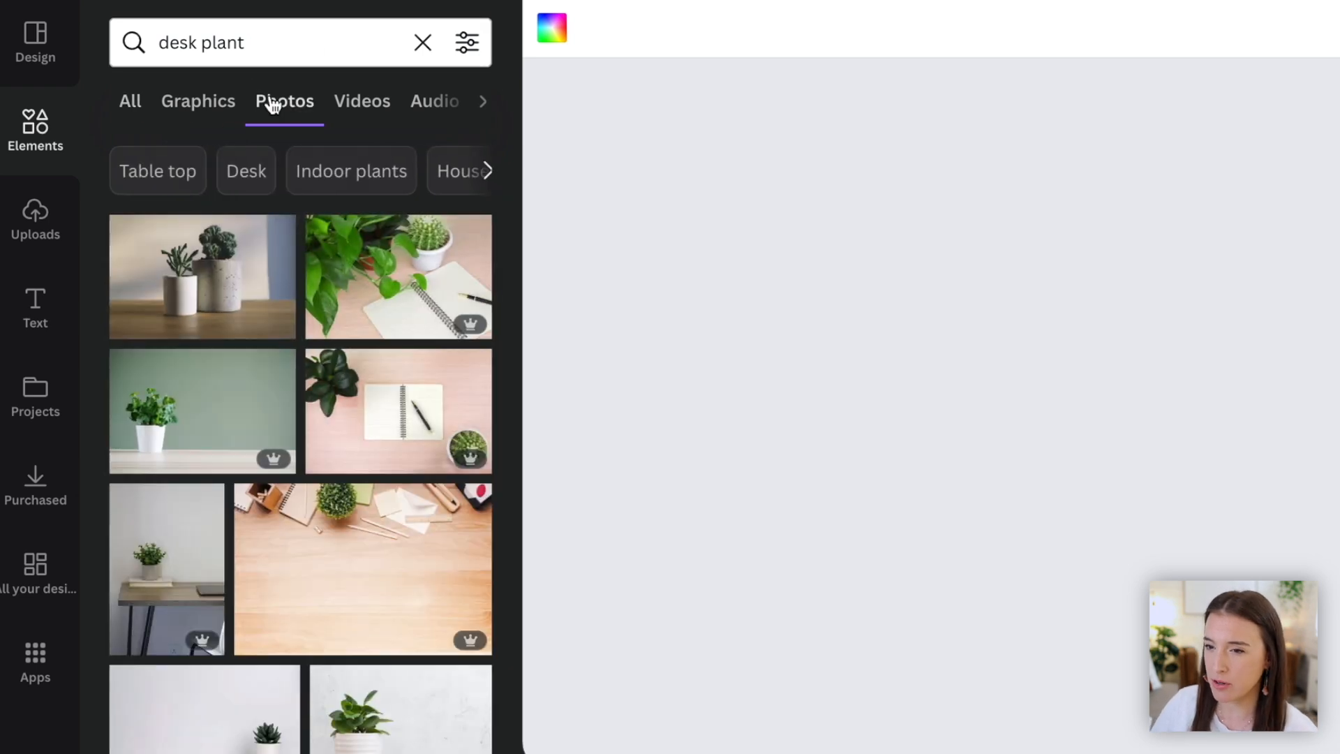
click(203, 279)
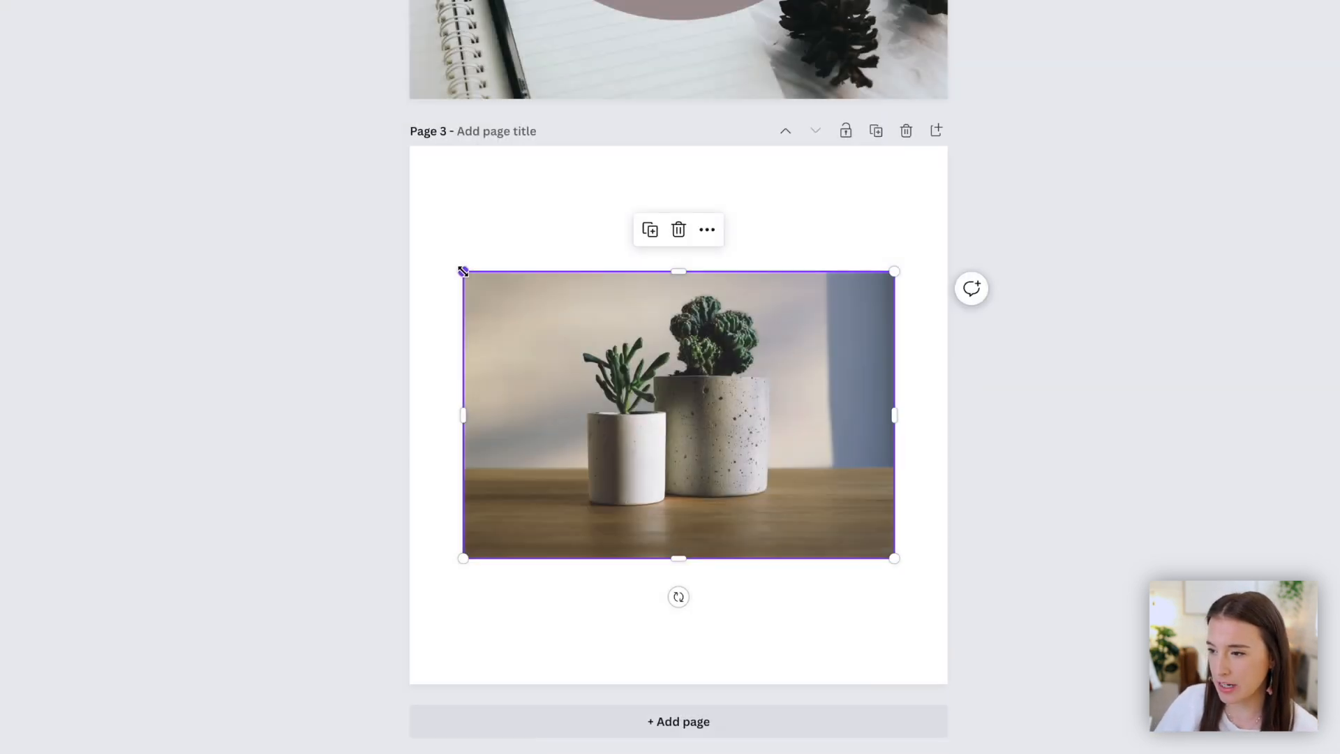
drag(464, 272, 332, 88)
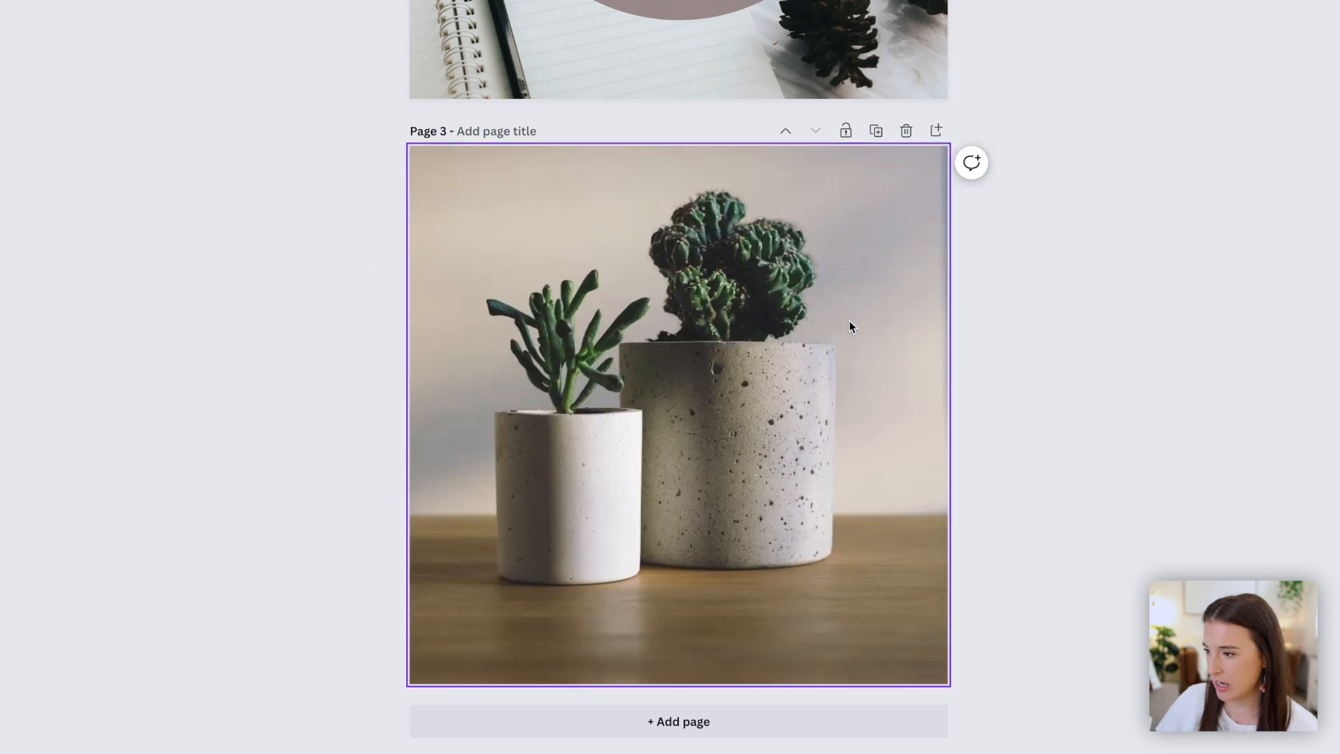
click(849, 323)
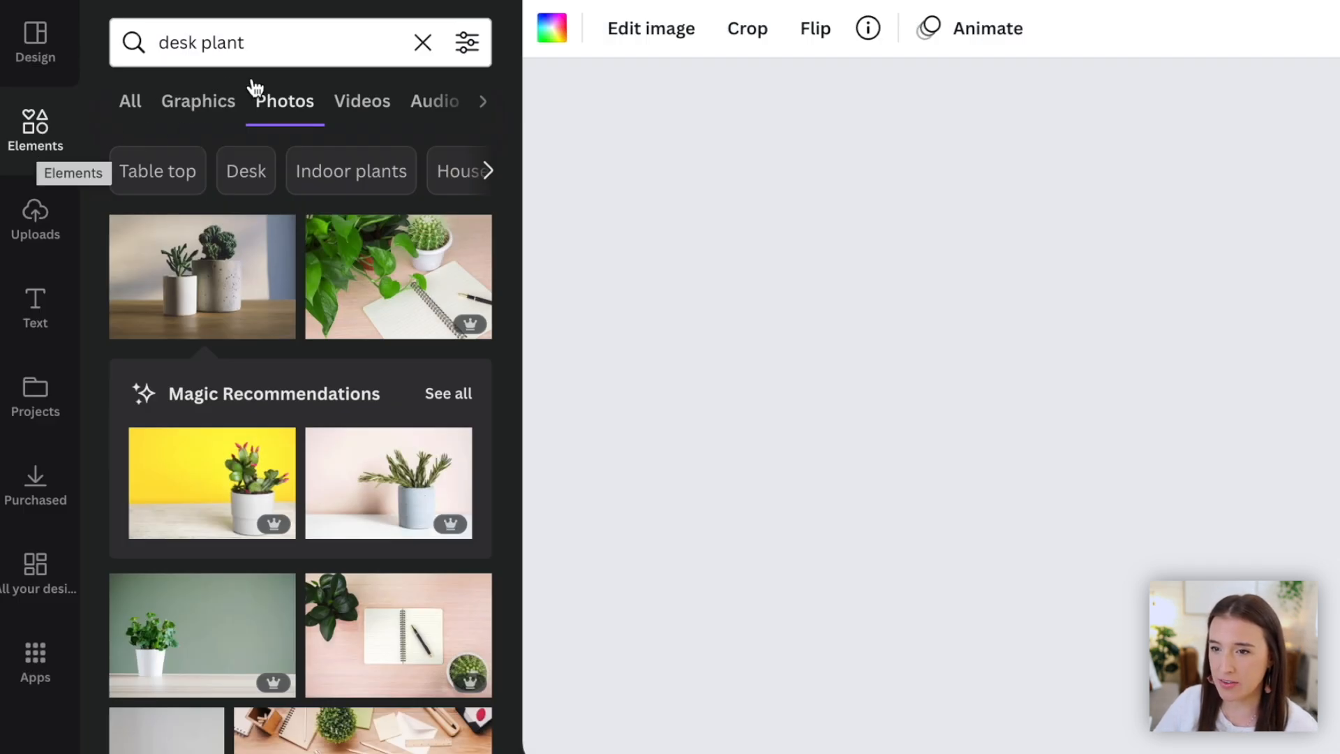
- Search frames for a tablet mockup, add the upright tablet frame to page 3, enlarge it to about 478 × 622 and centre it
click(422, 42)
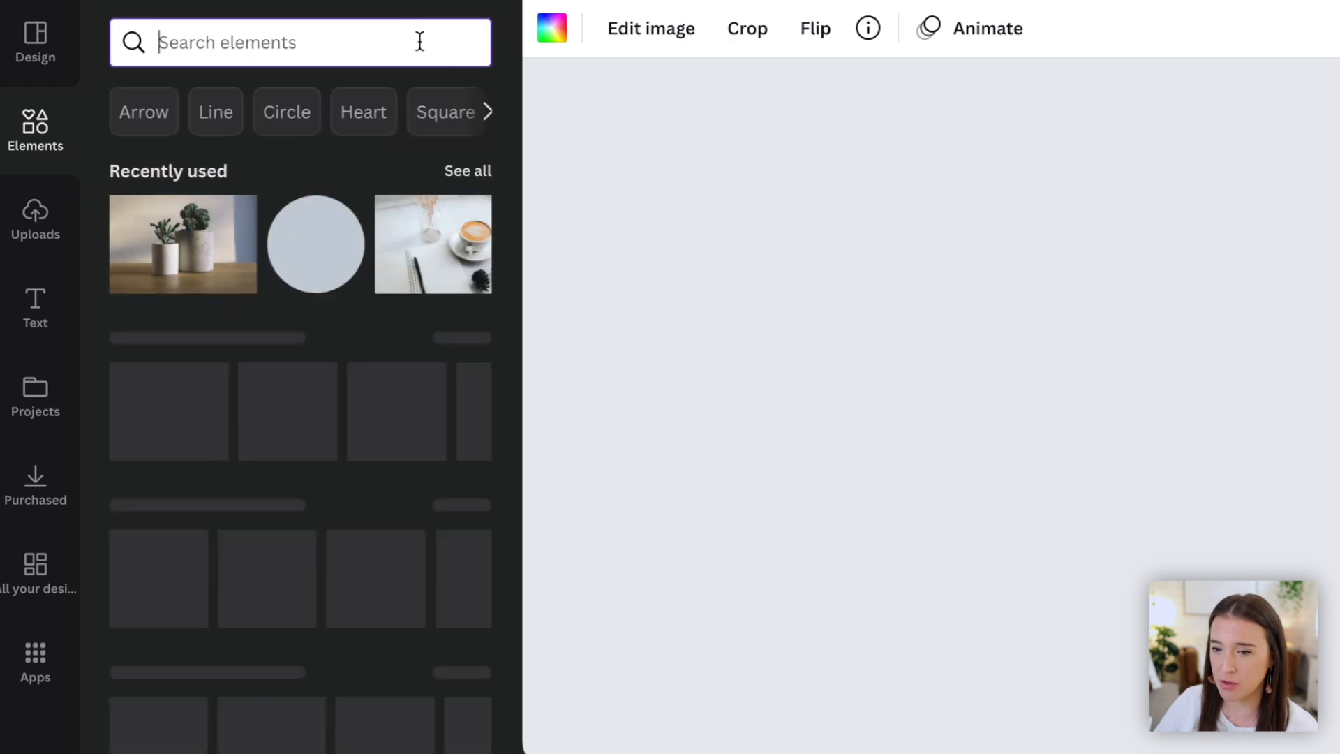
scroll(430, 455, down, 10)
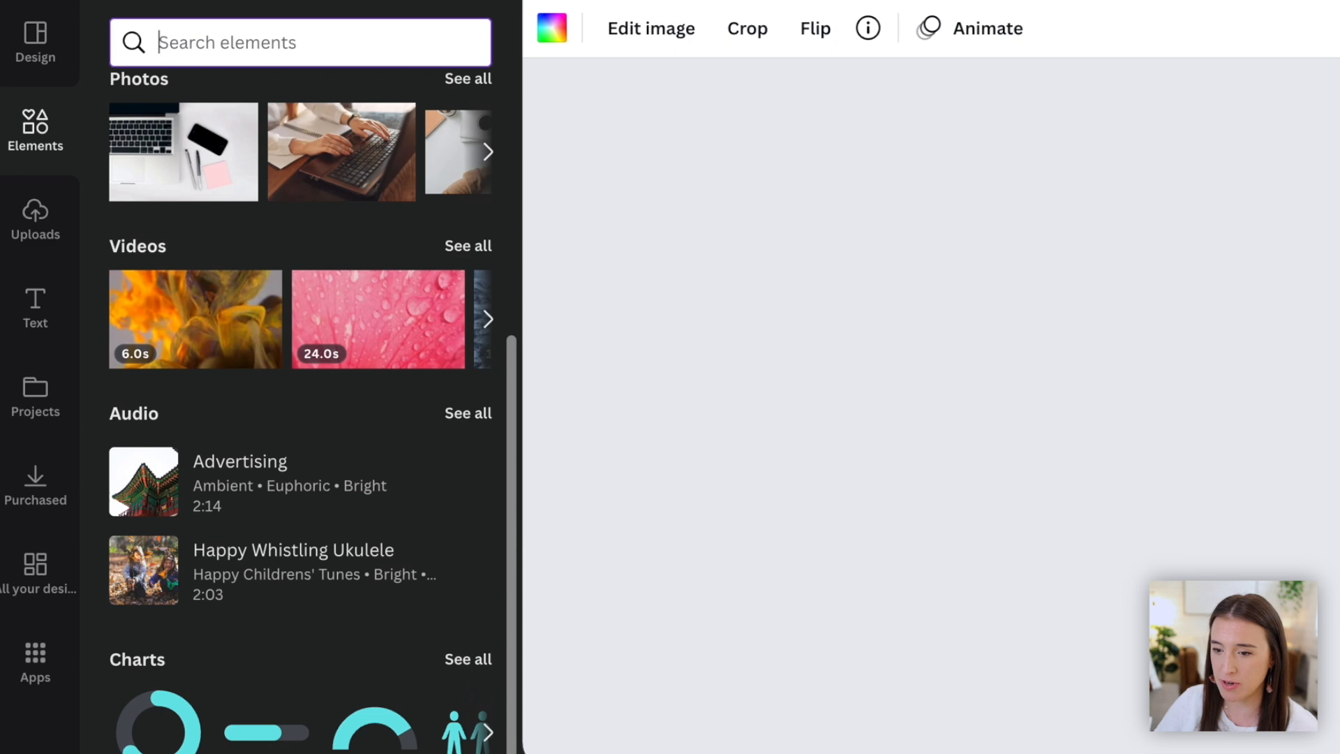
click(468, 753)
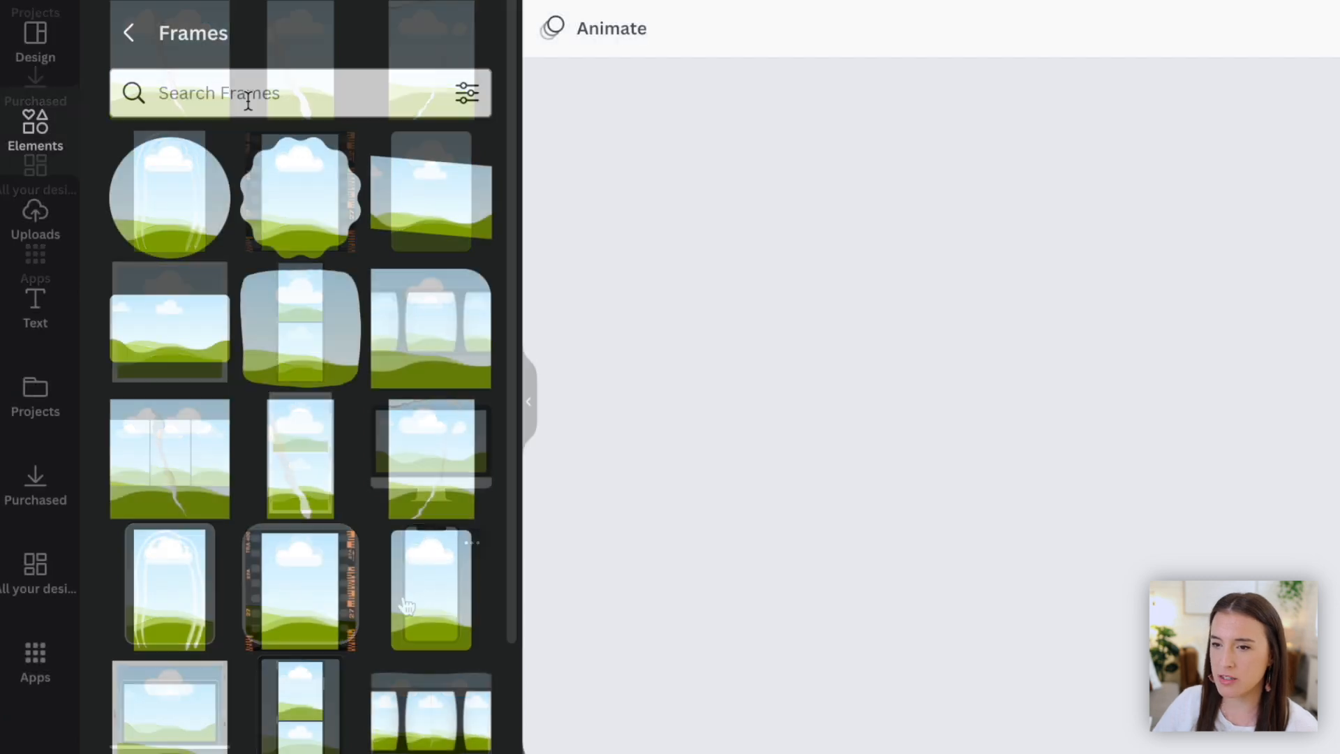
click(316, 95)
text(phone)
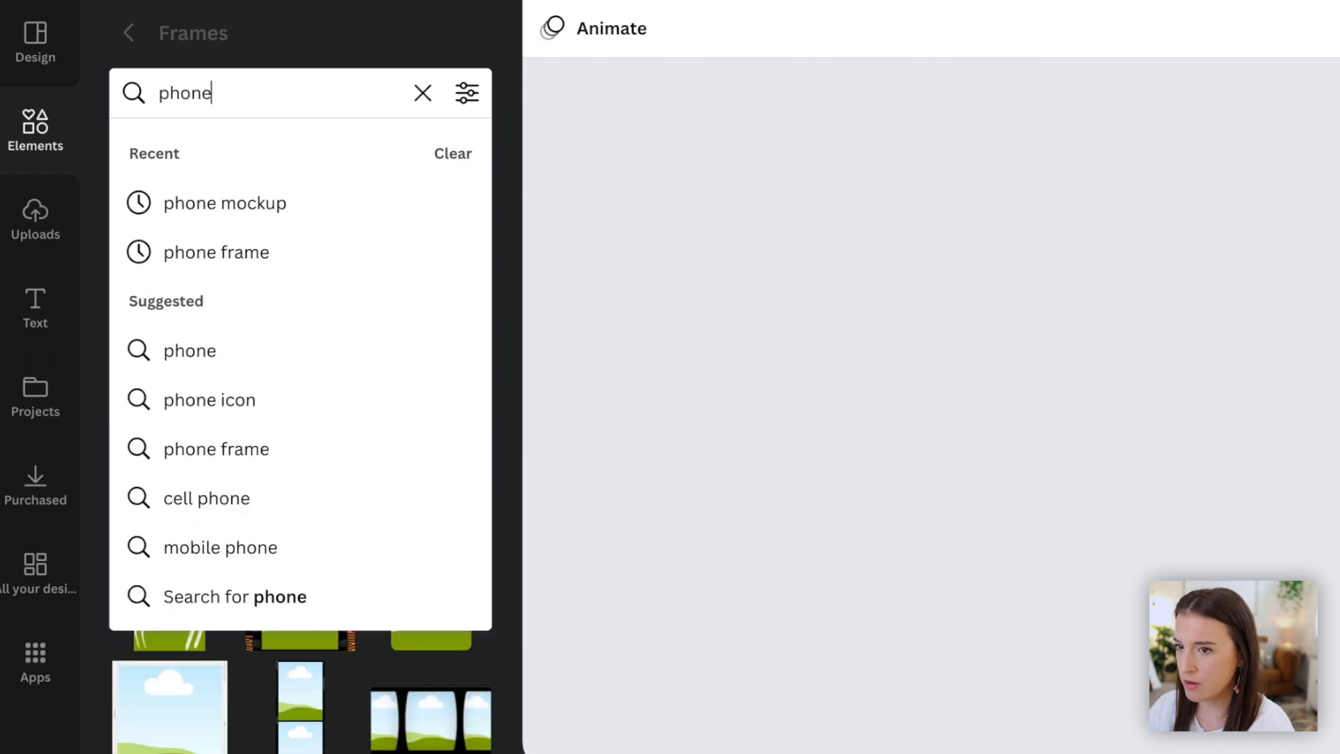
text( mockup)
key(Return)
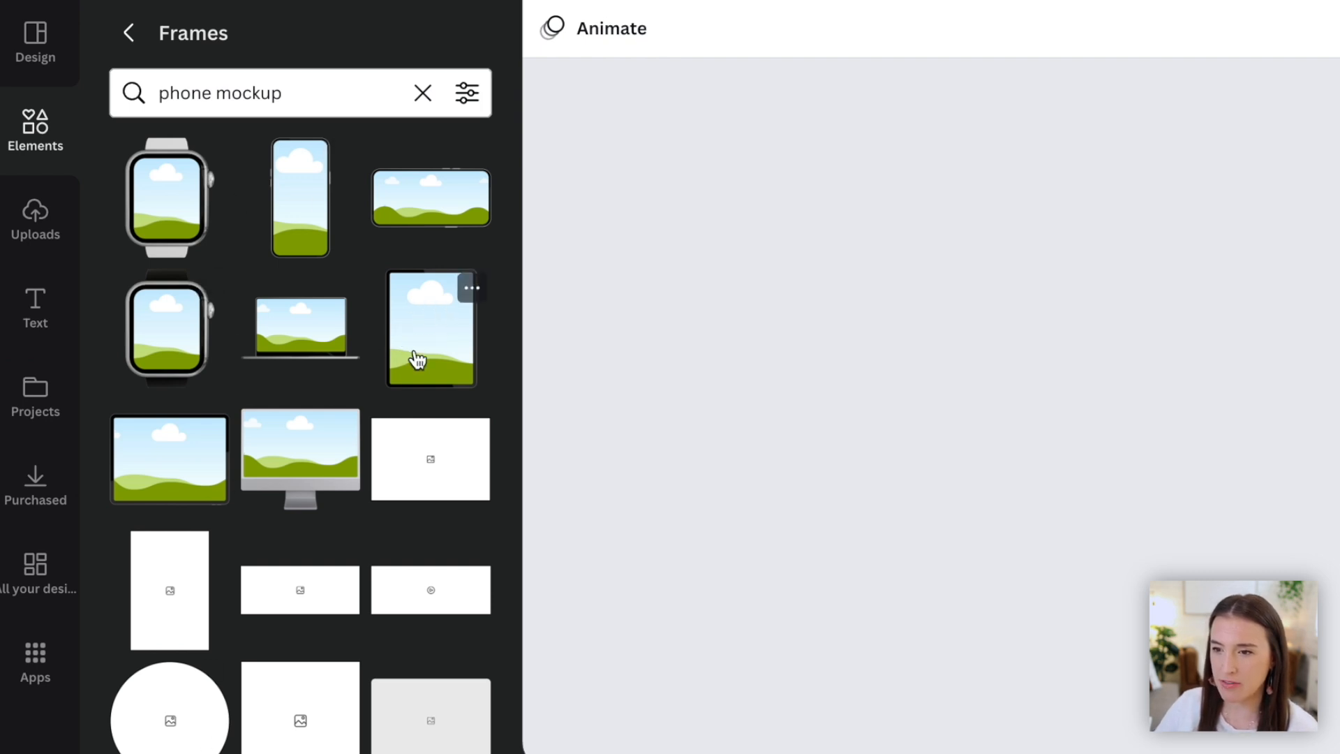
drag(211, 93, 128, 92)
text(tablet)
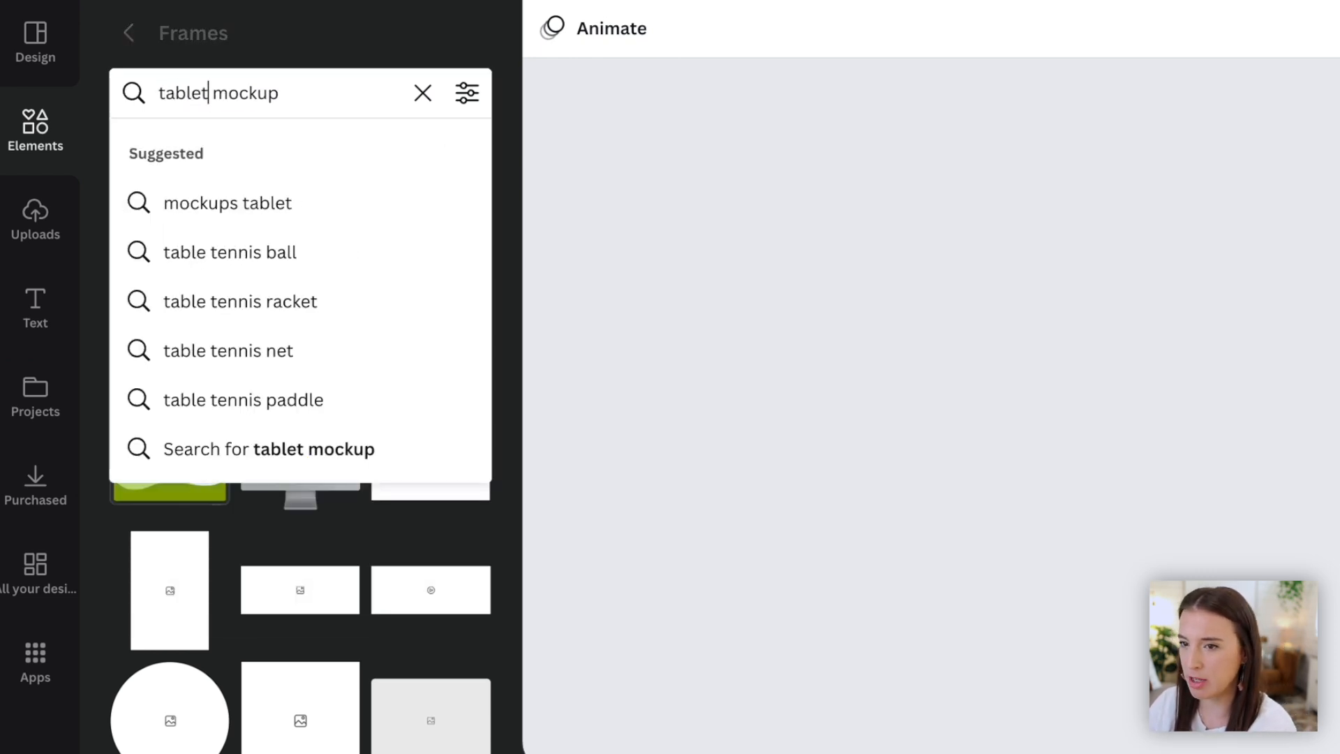
key(Return)
click(418, 363)
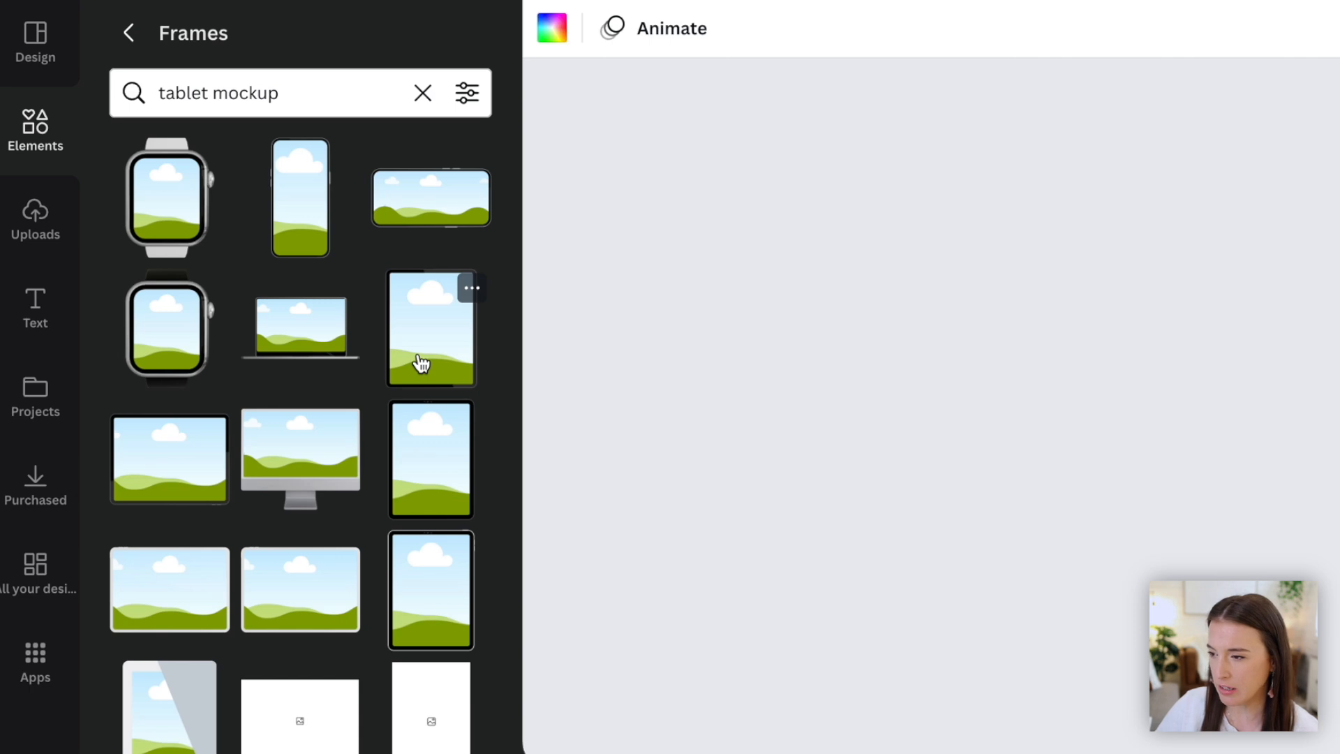
drag(572, 278, 547, 244)
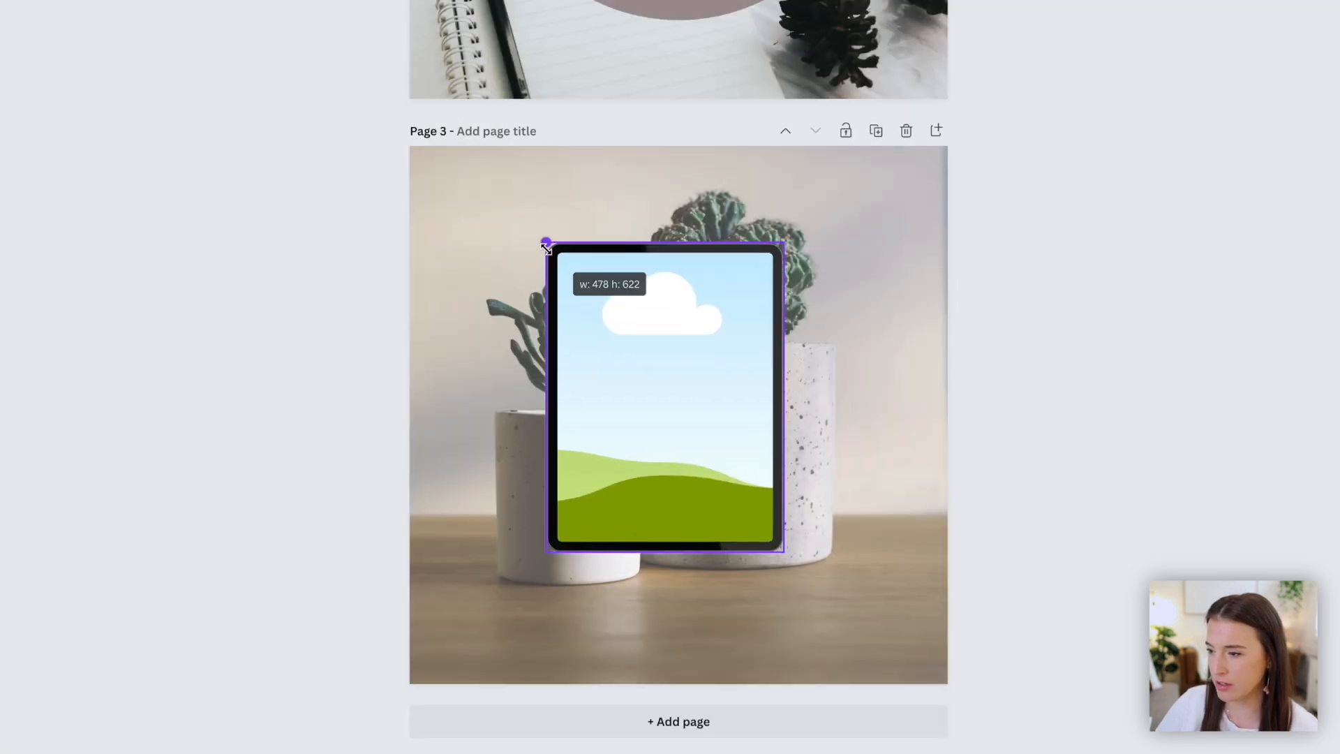
drag(636, 357, 651, 376)
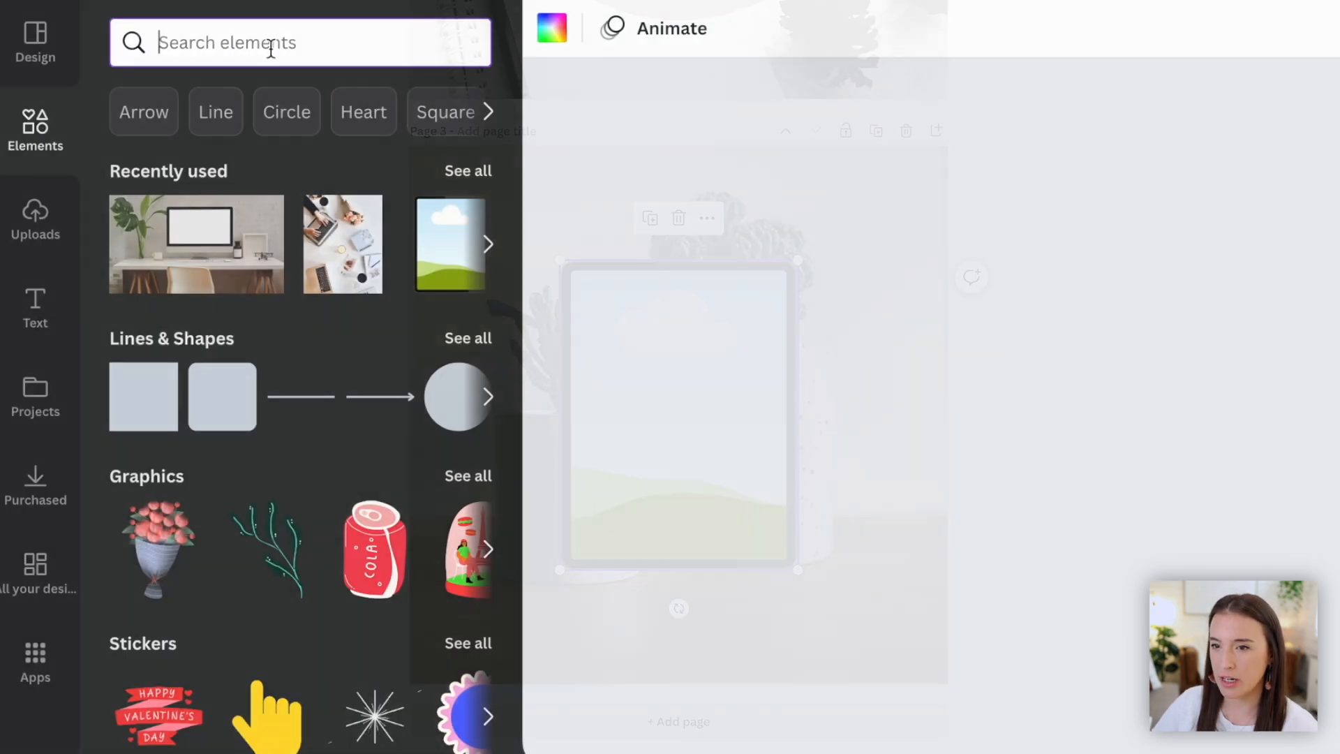
- Search photos for "macrame", place the macrame wall-hanging photo inside the tablet frame and enlarge the frame slightly
text(macrame)
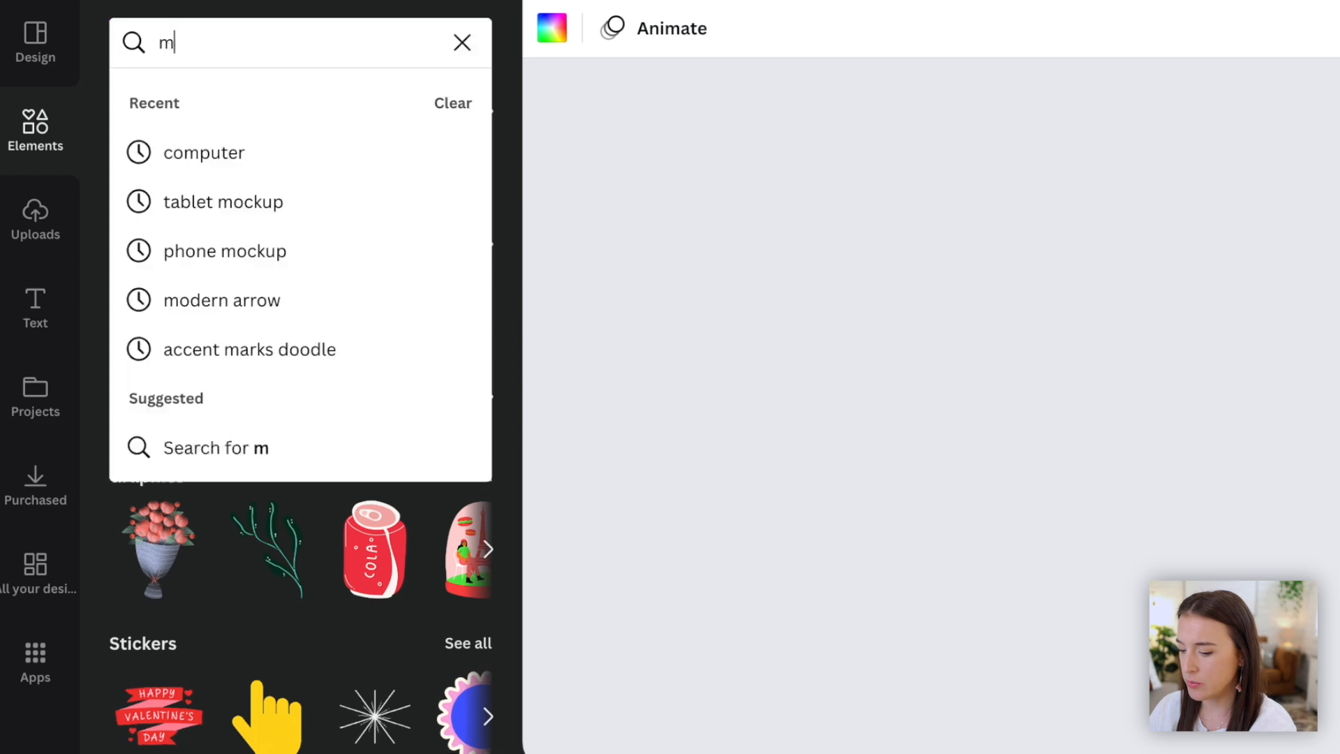
key(Return)
click(299, 112)
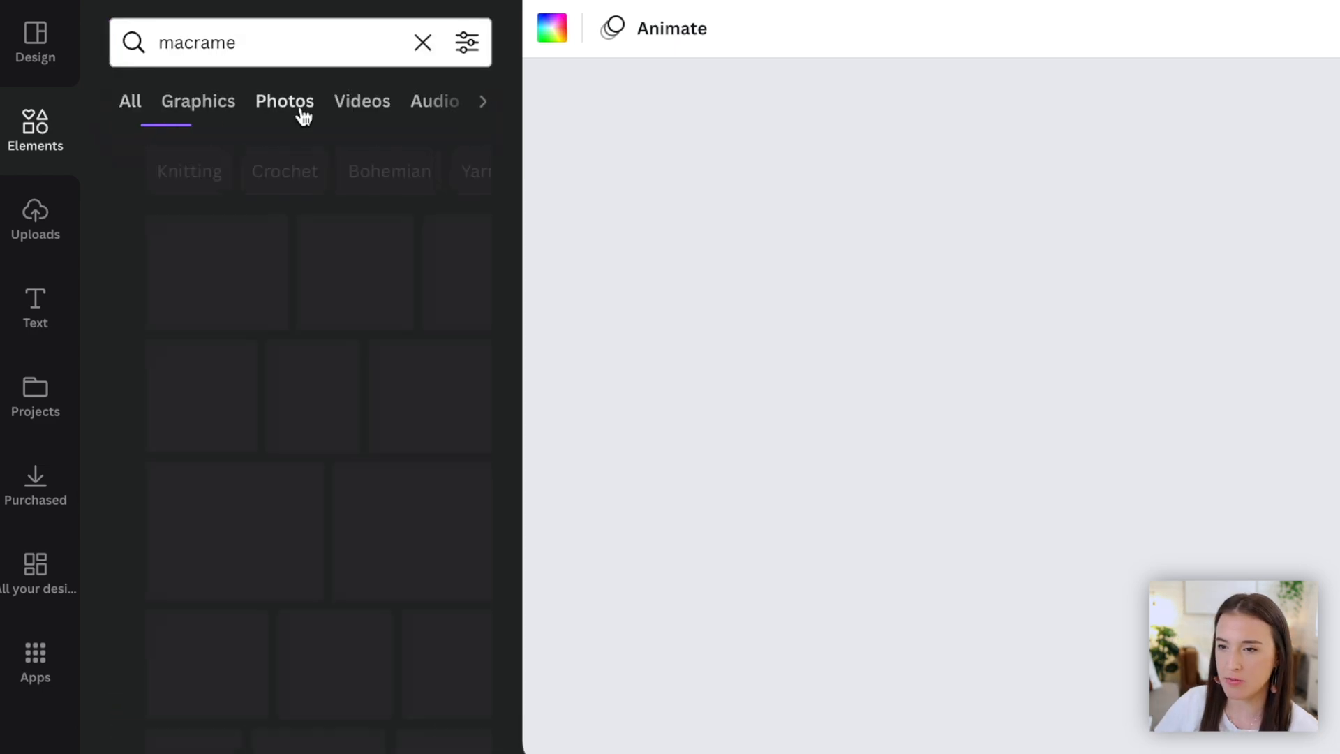
drag(155, 293, 592, 374)
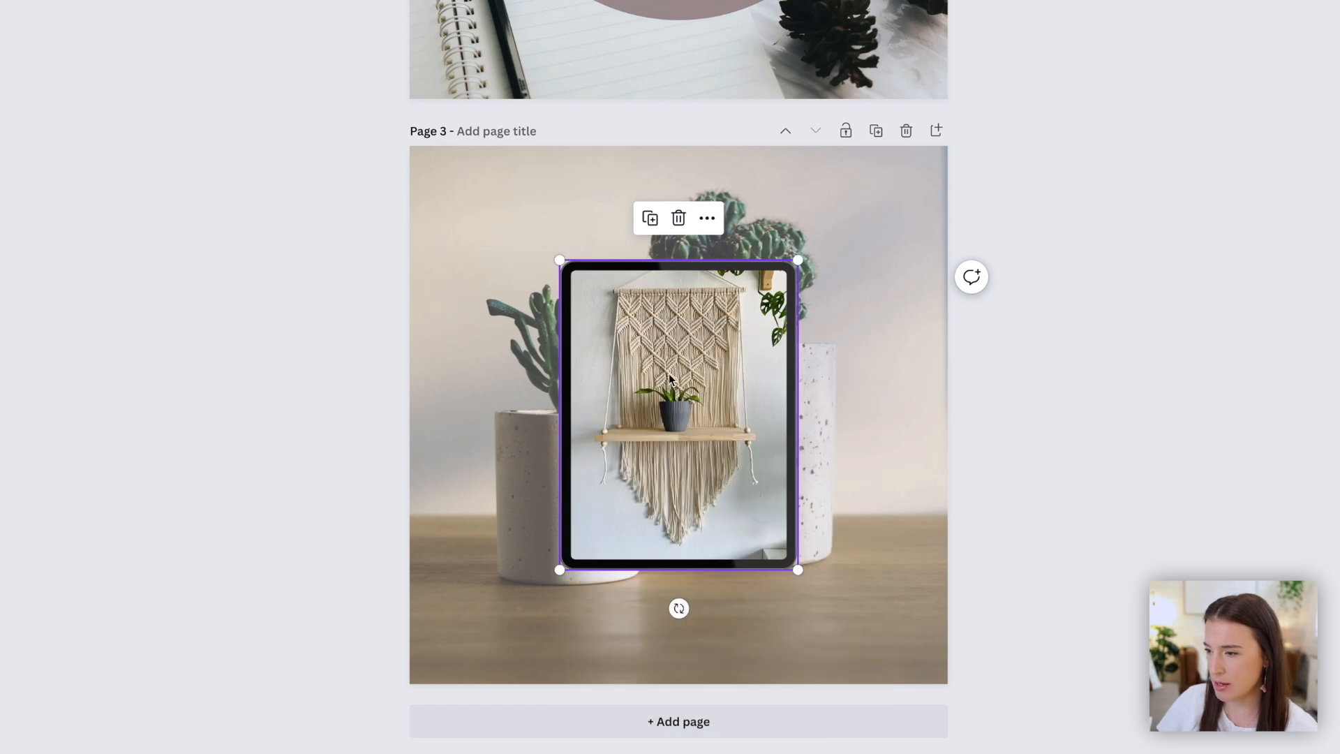
mouse_move(558, 258)
mouse_down()
mouse_move(460, 197)
mouse_move(530, 227)
mouse_move(582, 288)
mouse_move(540, 239)
mouse_up()
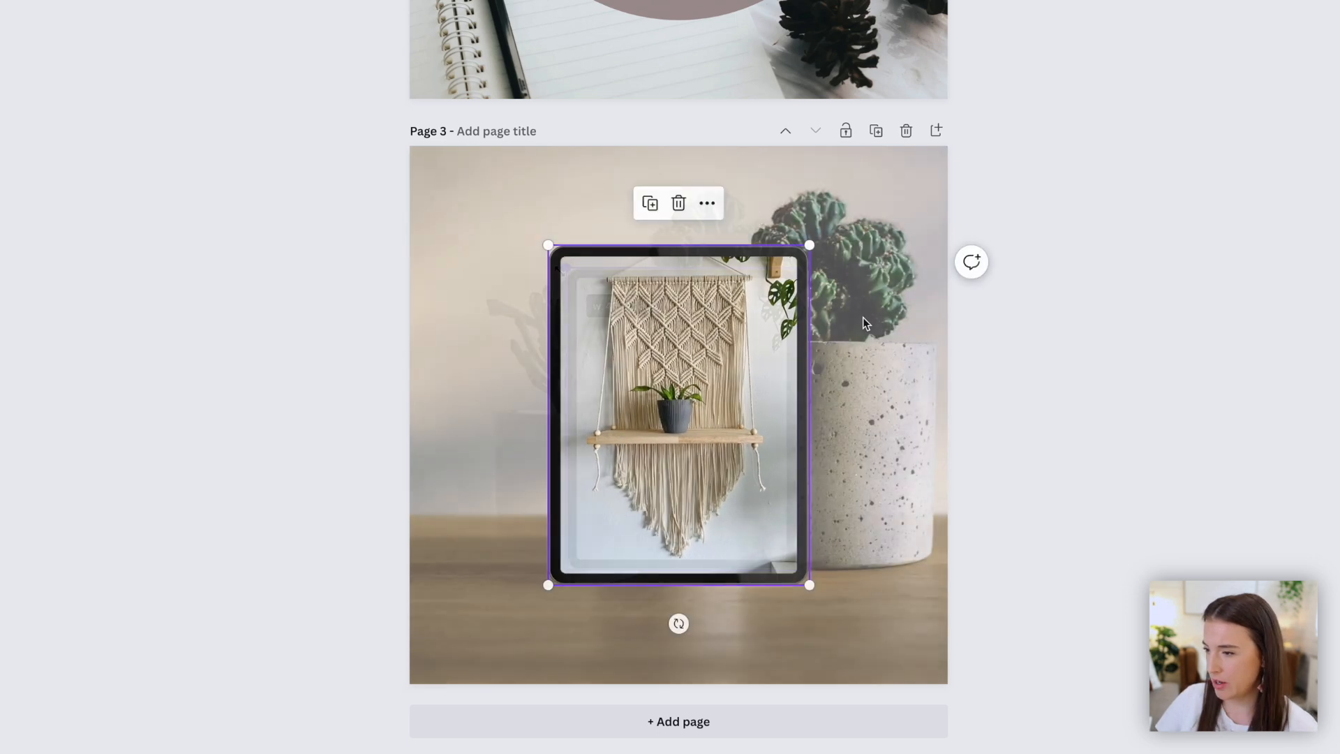
click(855, 207)
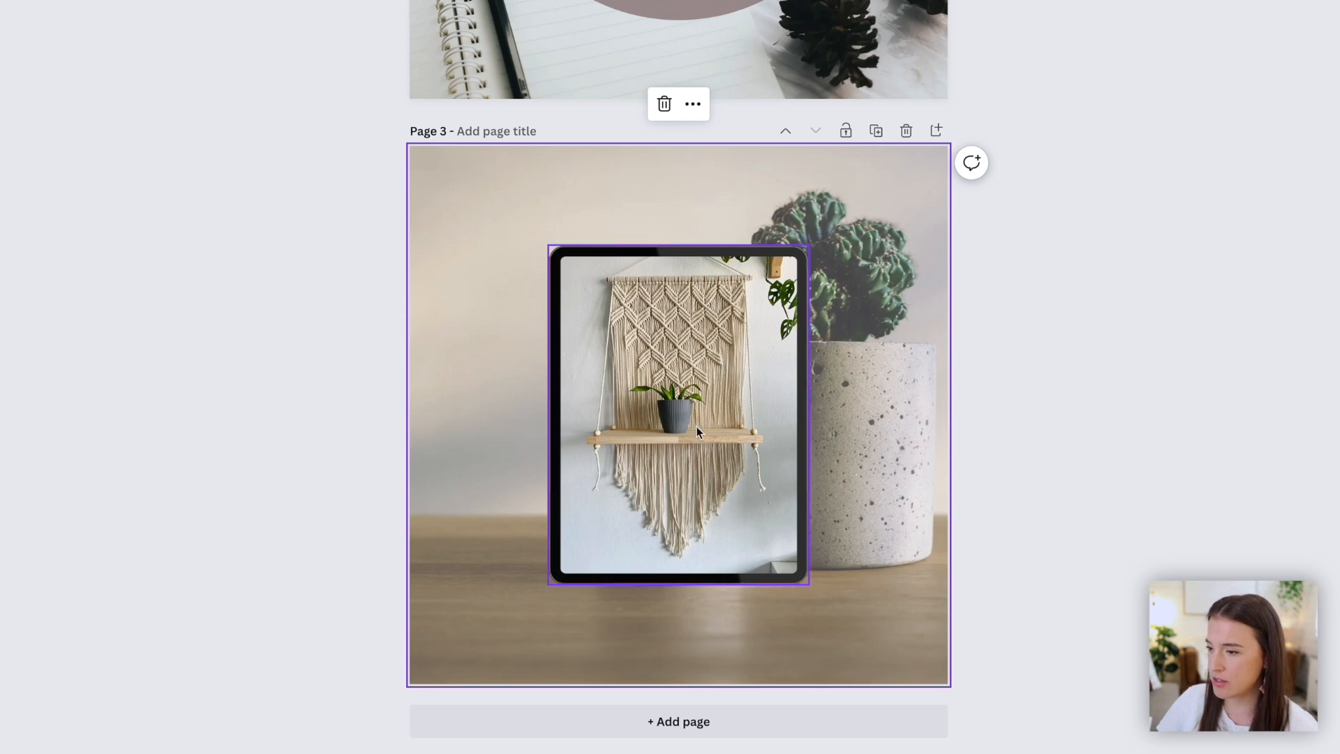
drag(741, 372, 738, 374)
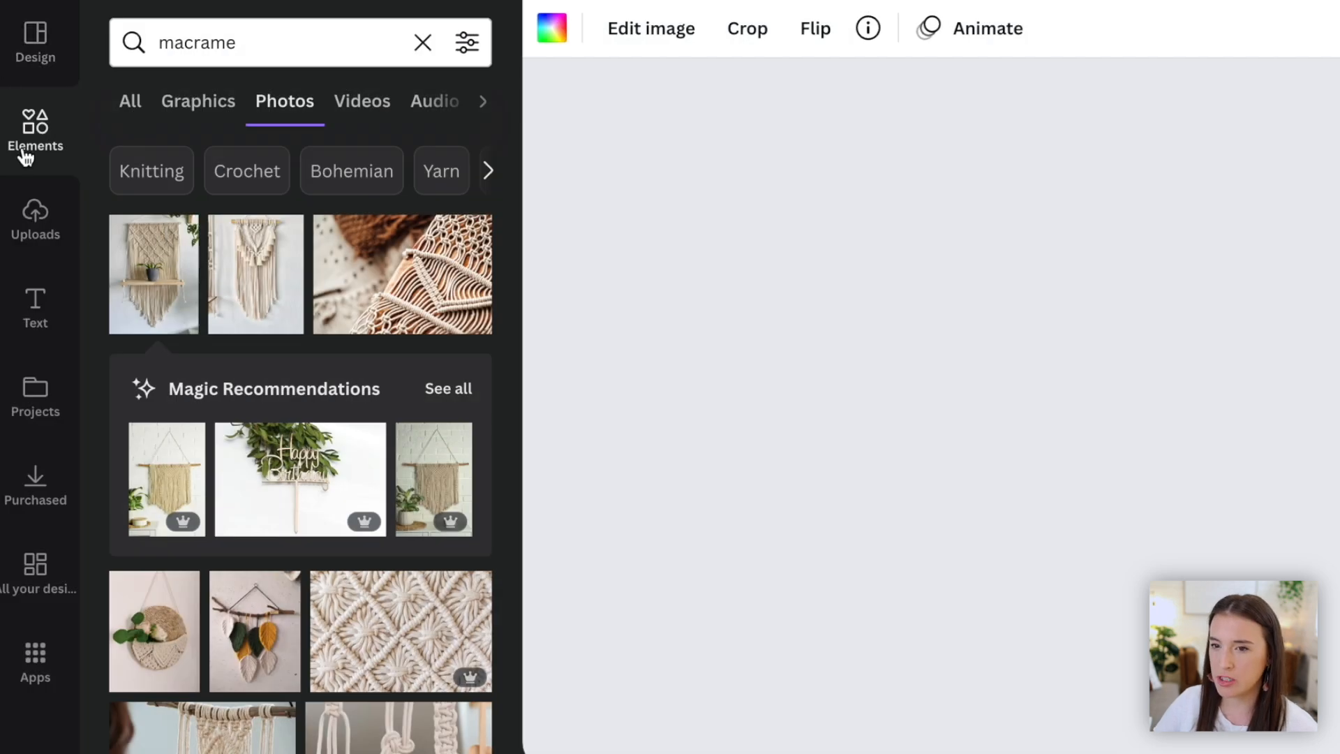
- Add a light pink rectangle across the middle of page 3, stretching it to the full page width
click(27, 145)
click(231, 43)
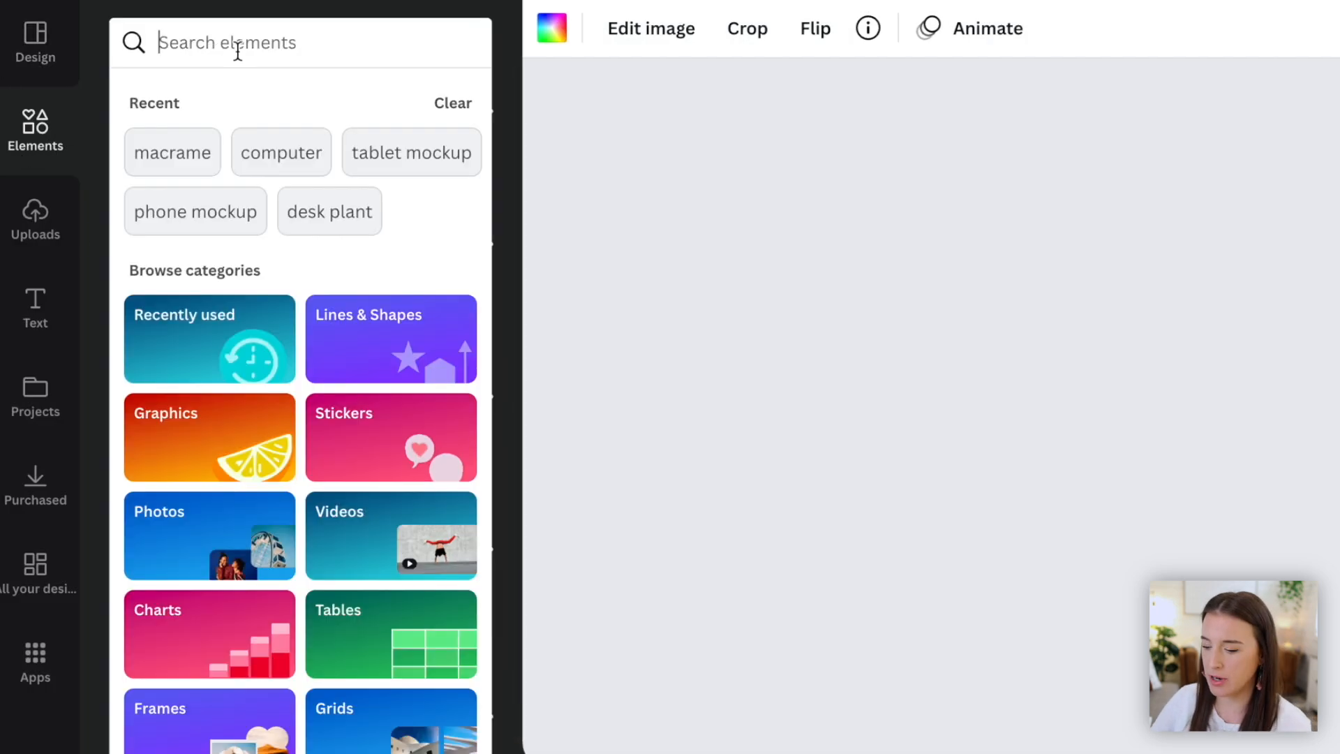
text(re)
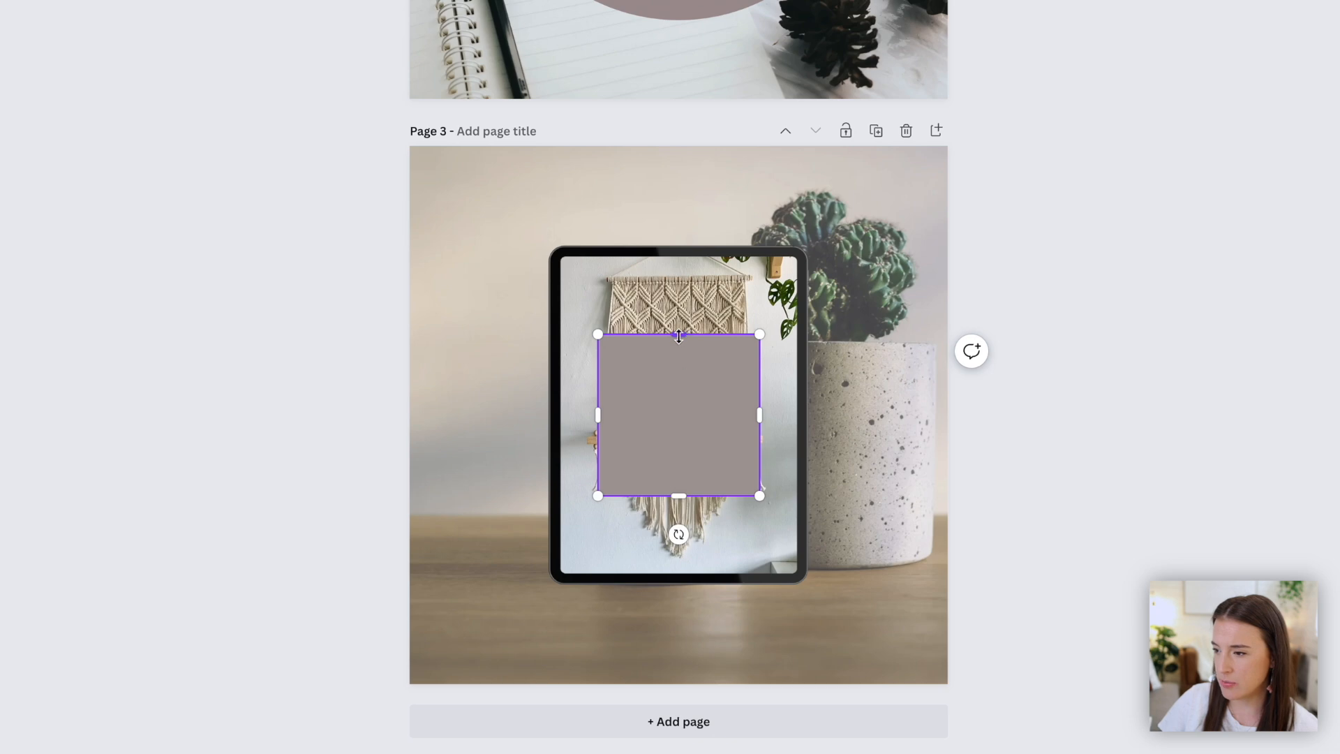
drag(678, 335, 678, 414)
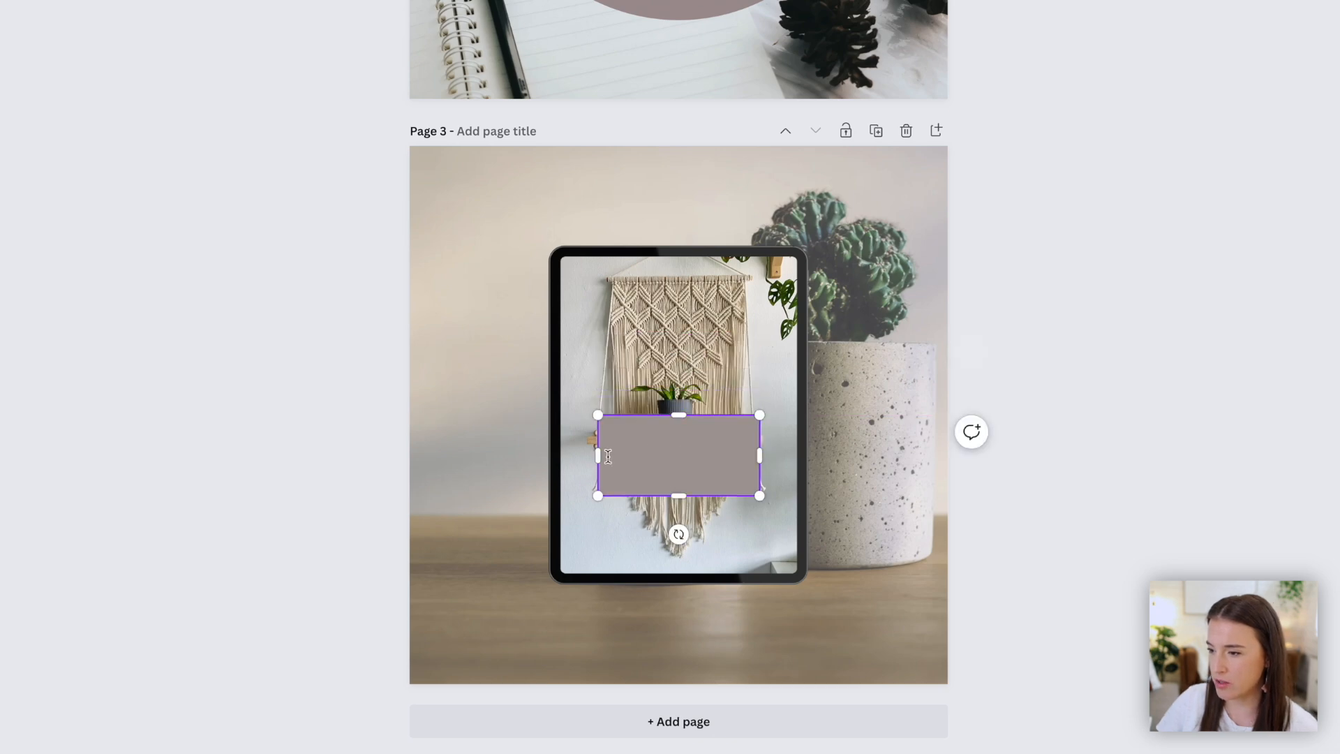
drag(596, 457, 410, 455)
drag(759, 455, 947, 454)
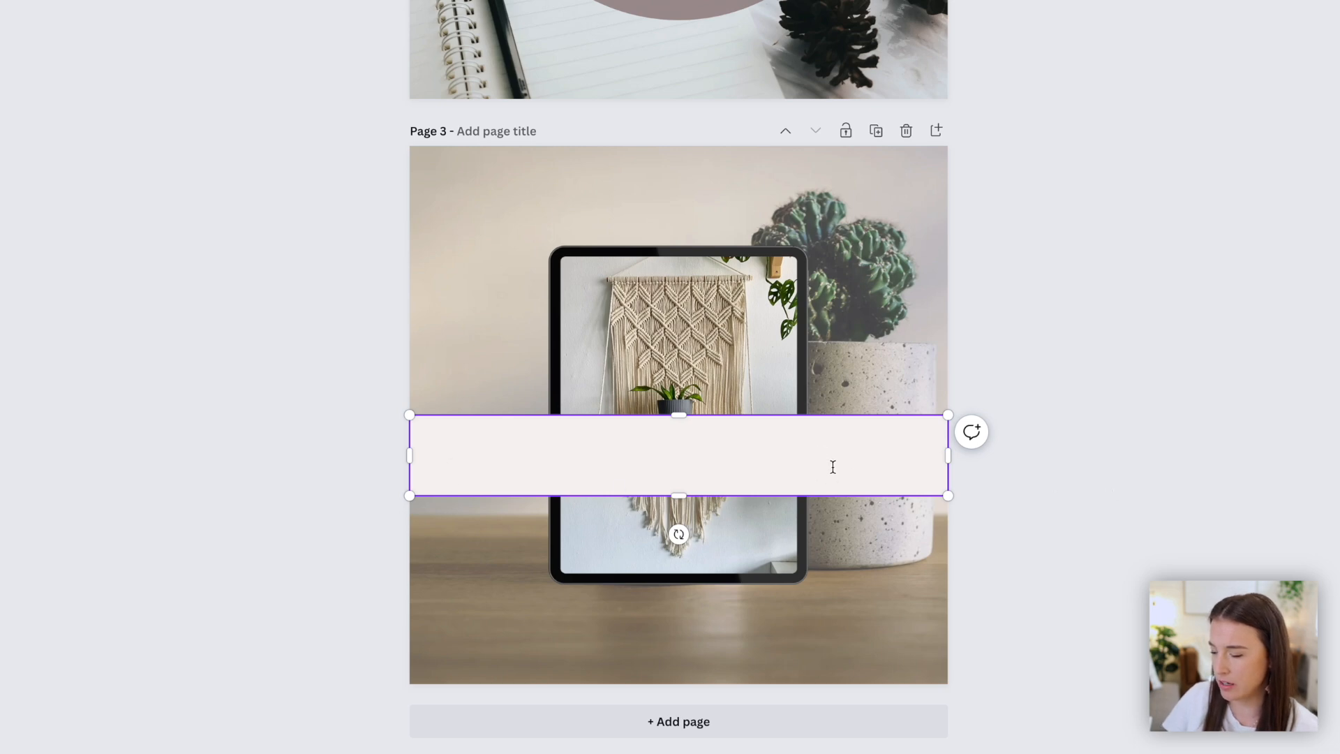
click(802, 442)
- Duplicate the band, make the copy dark taupe and fit it as a slimmer full-width strip centred inside the light band
drag(648, 441, 655, 408)
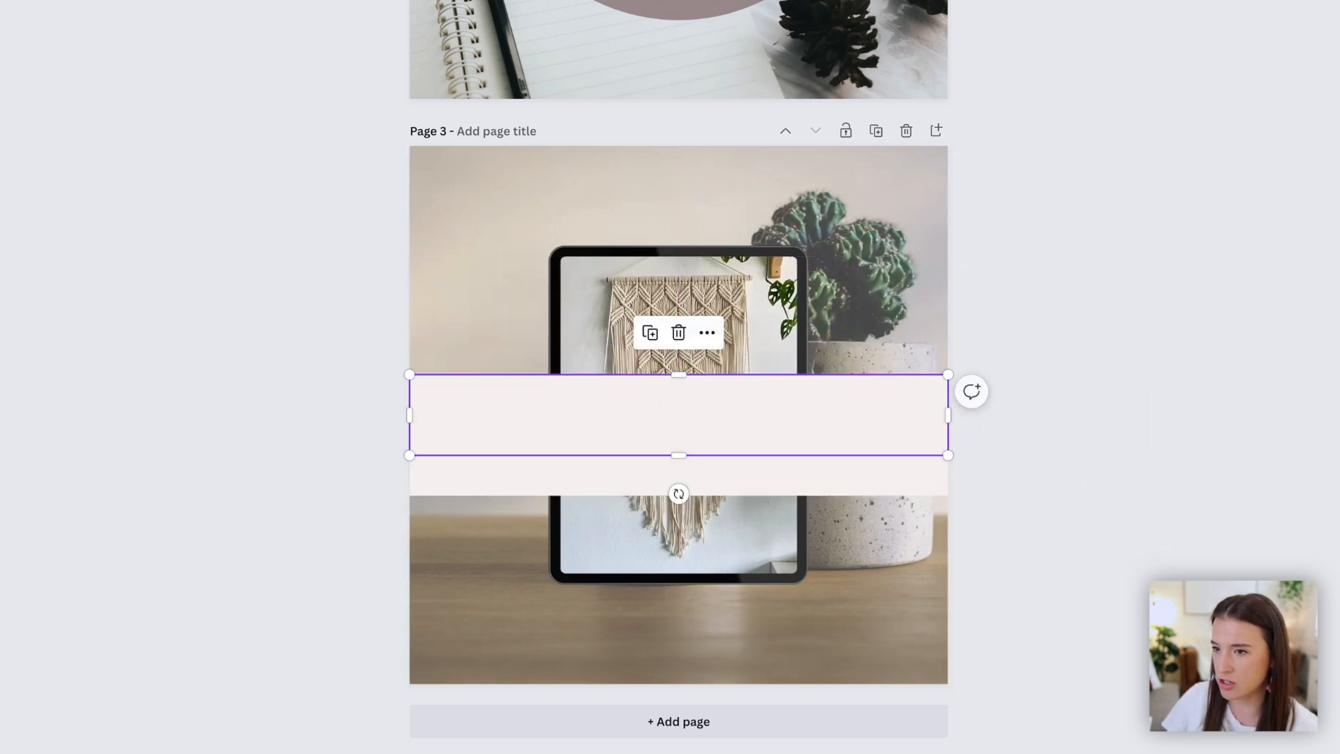
drag(409, 375, 441, 402)
drag(552, 426, 539, 450)
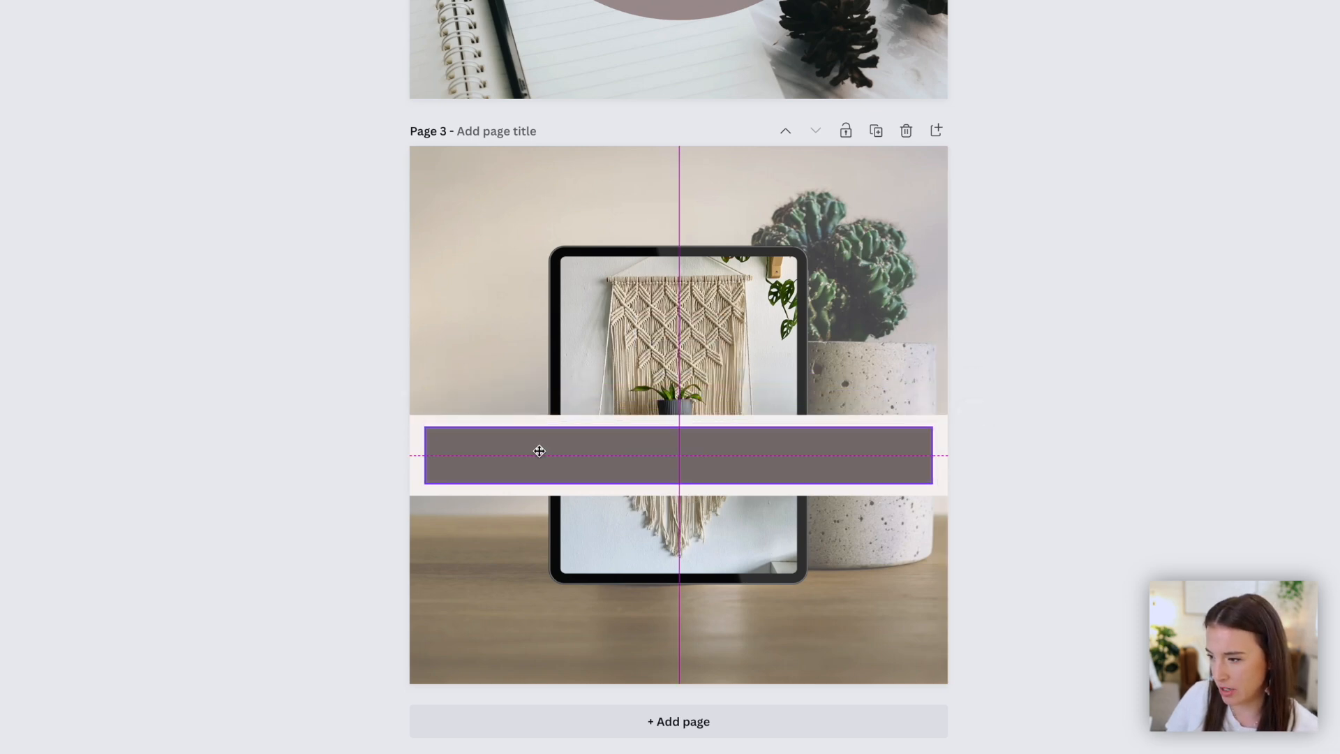
drag(539, 450, 539, 450)
drag(425, 454, 410, 455)
drag(933, 457, 947, 457)
drag(606, 458, 602, 455)
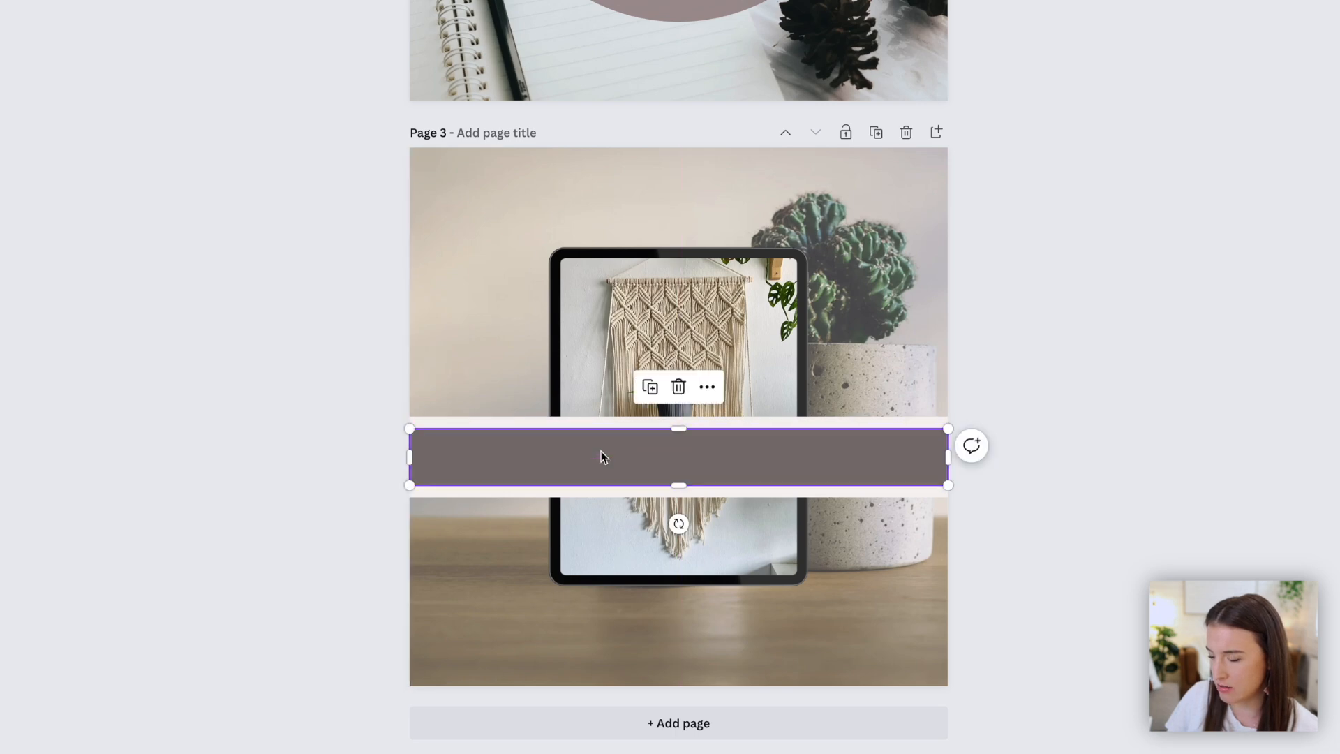
click(1110, 468)
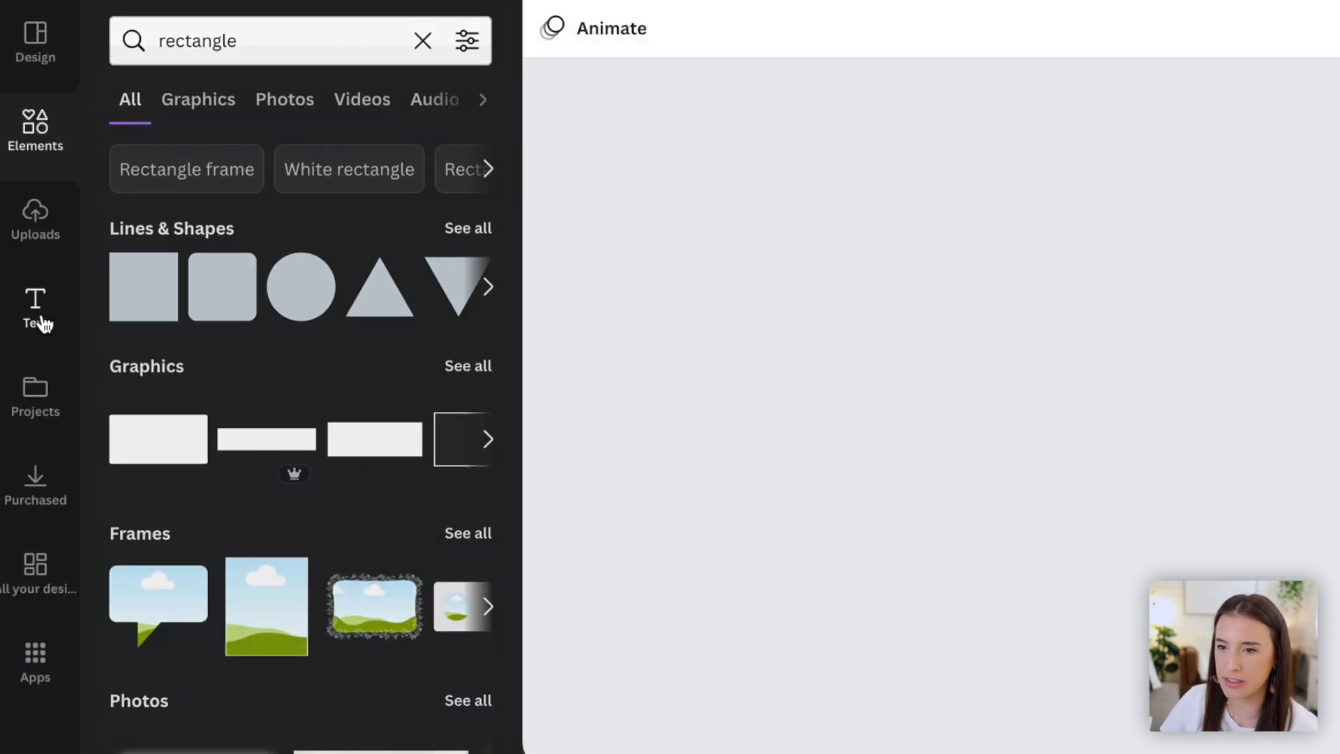
- Add a heading reading "50 % OFF SALE" on the dark strip, change its font, enlarge it and centre it
click(39, 318)
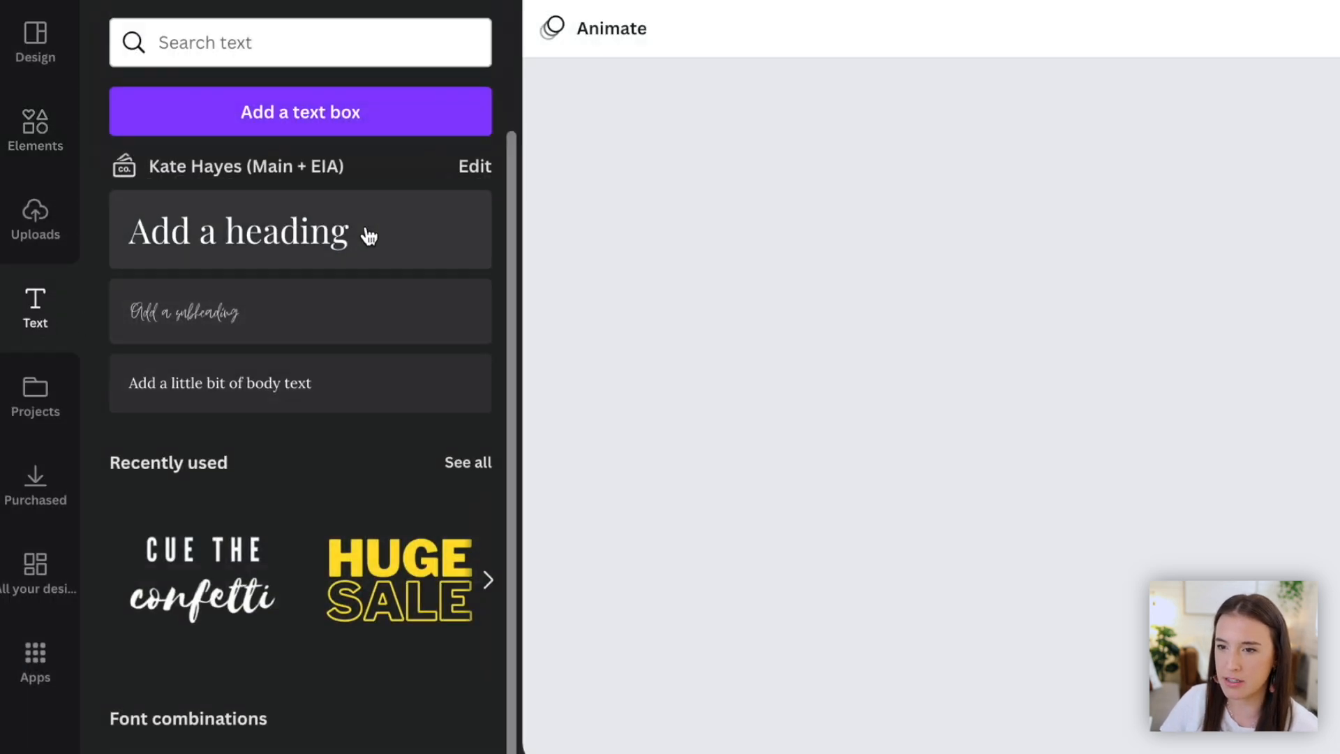
click(369, 236)
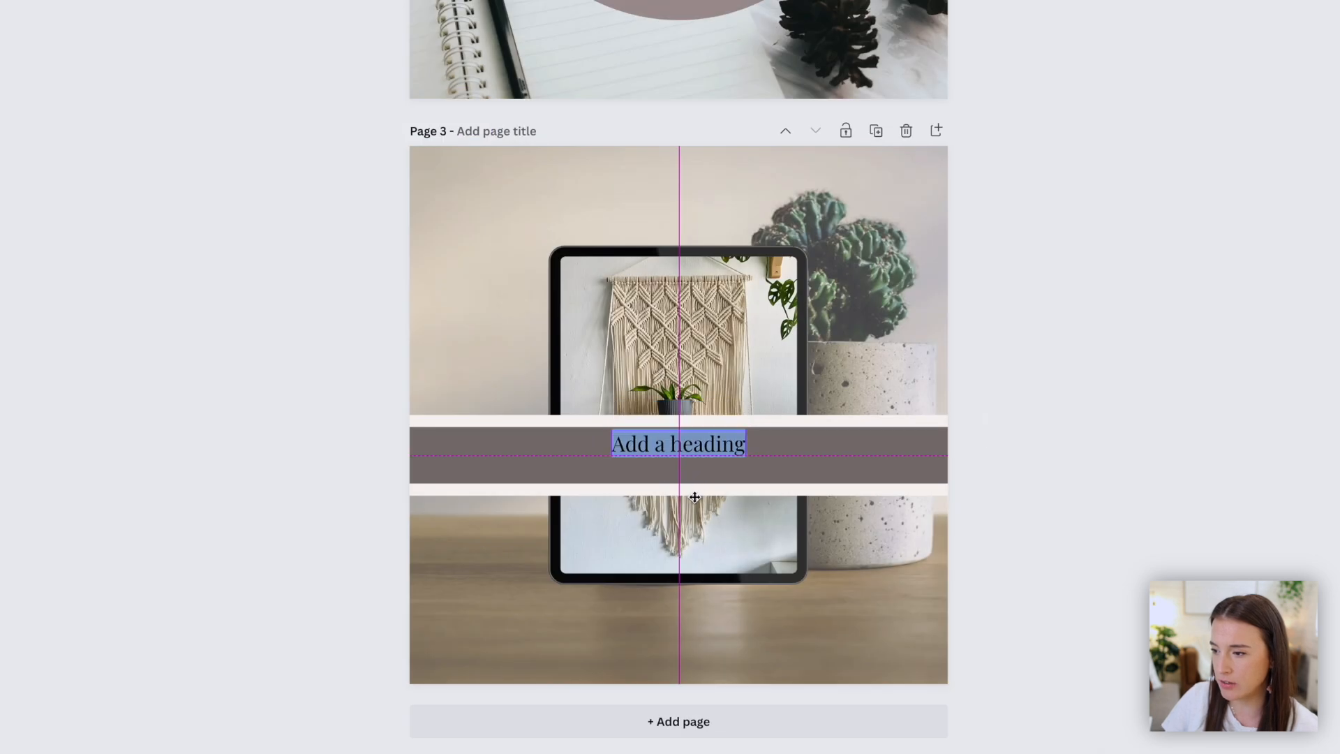
drag(694, 497, 693, 500)
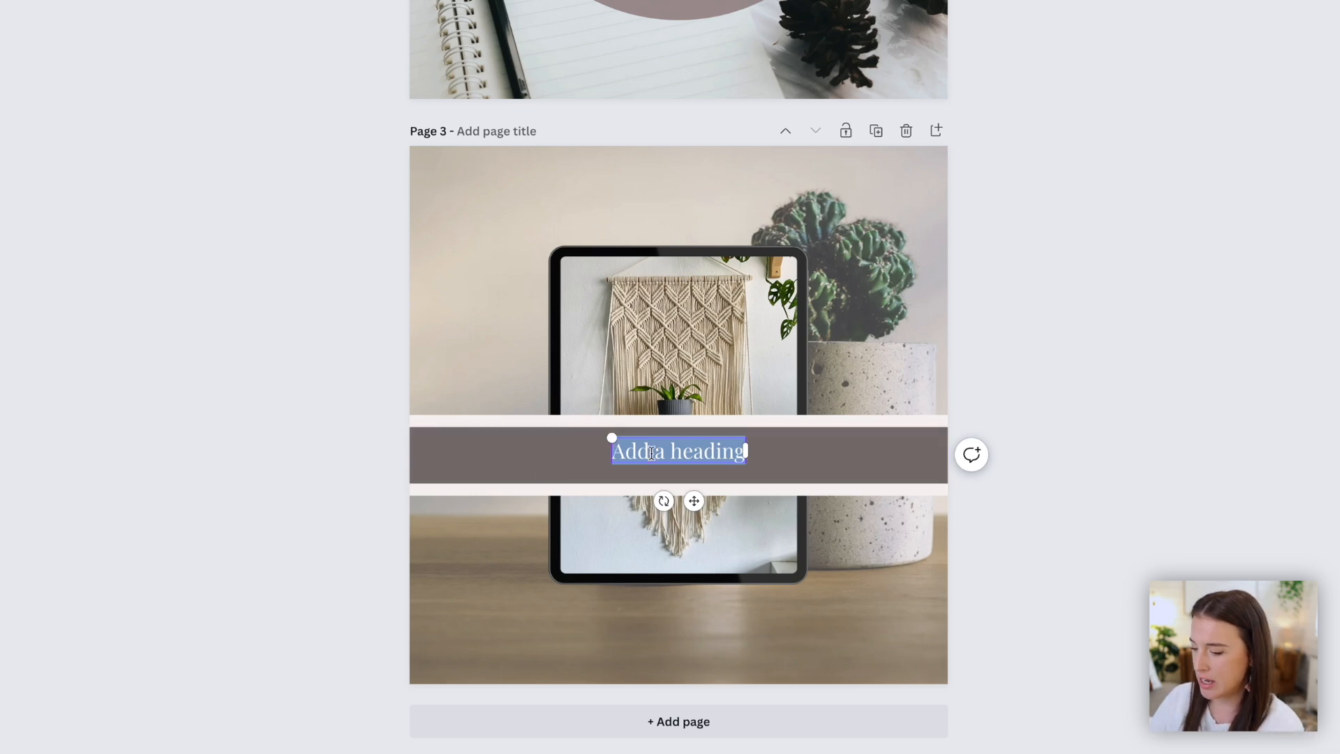
text(50 % OFF SALE)
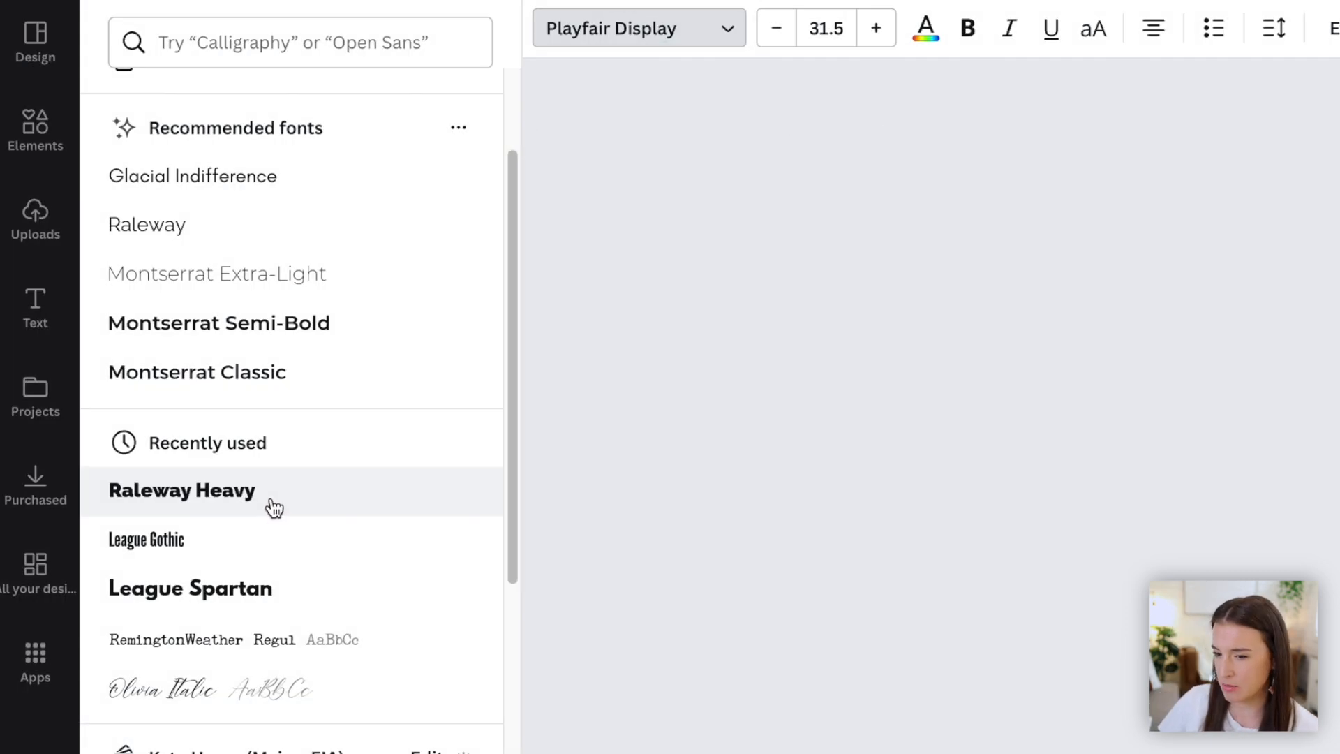
click(274, 507)
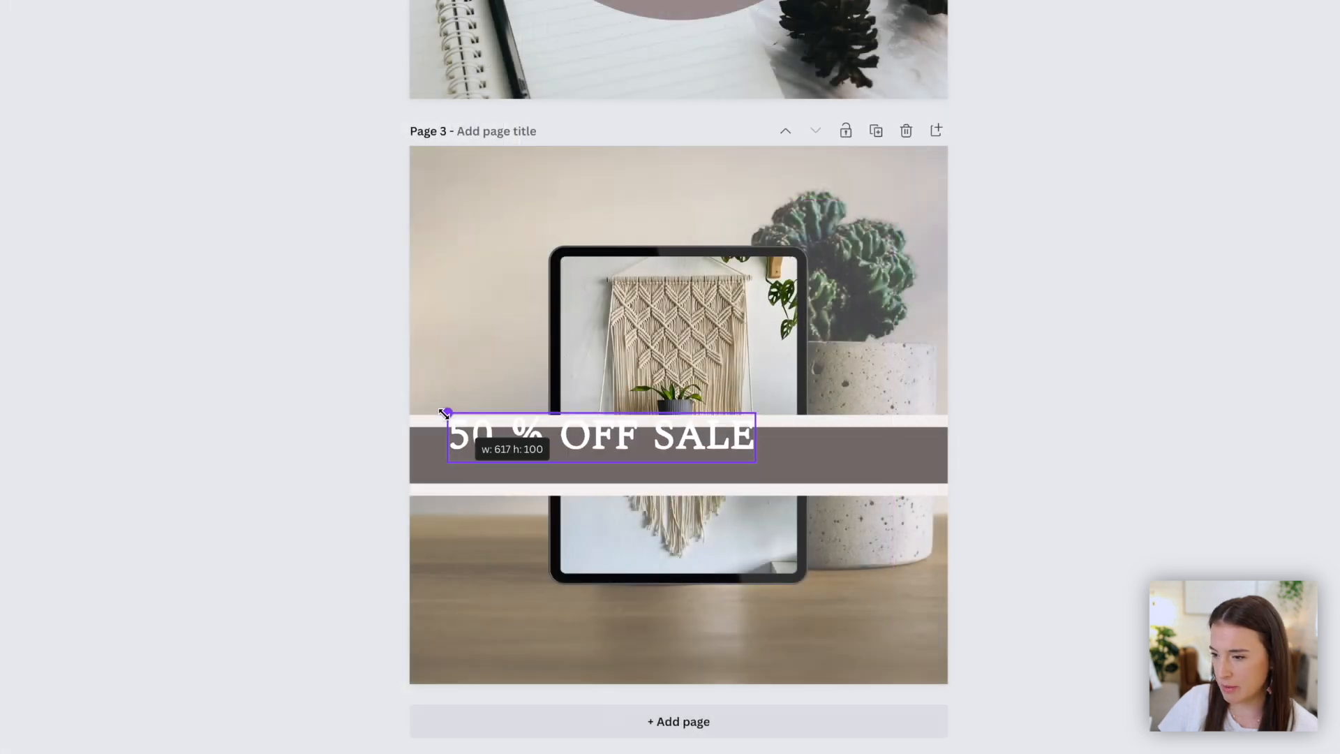
drag(579, 461, 660, 483)
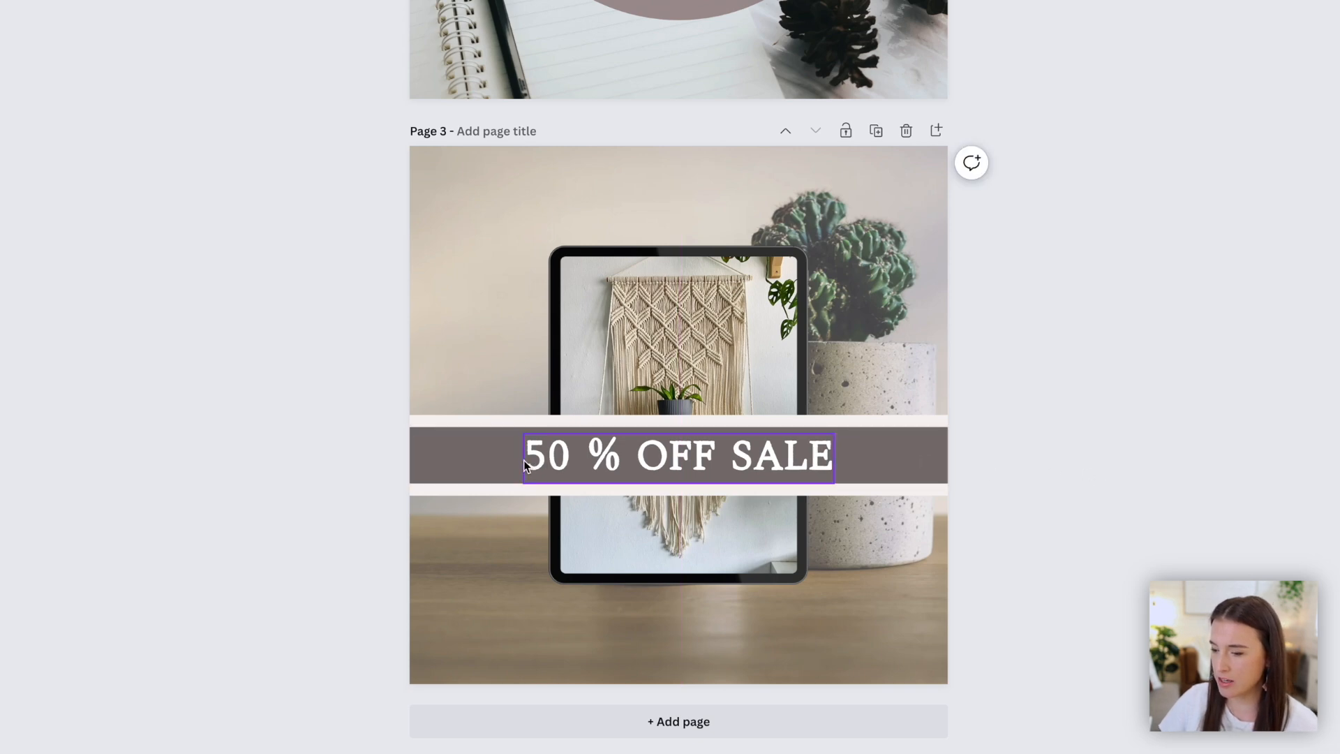
click(450, 427)
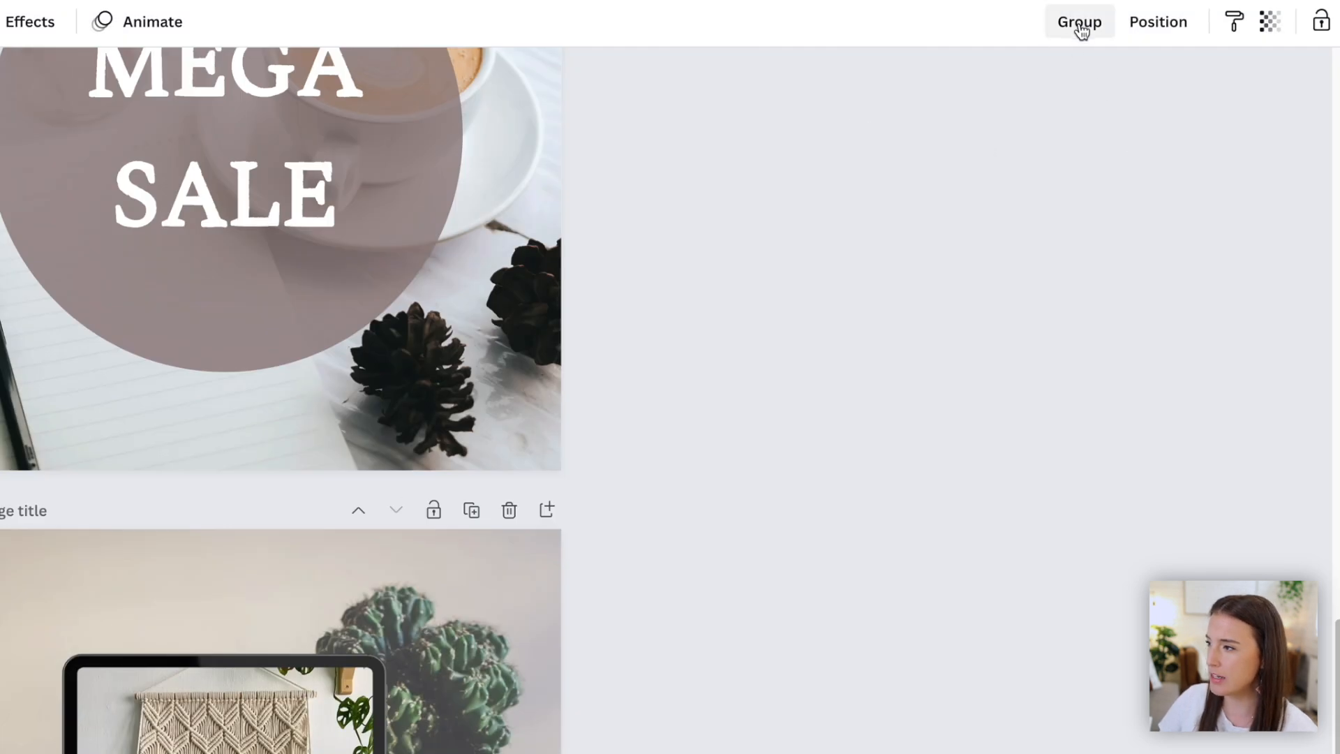
- Group the banner strips with the heading and move the banner lower down the page
click(1079, 23)
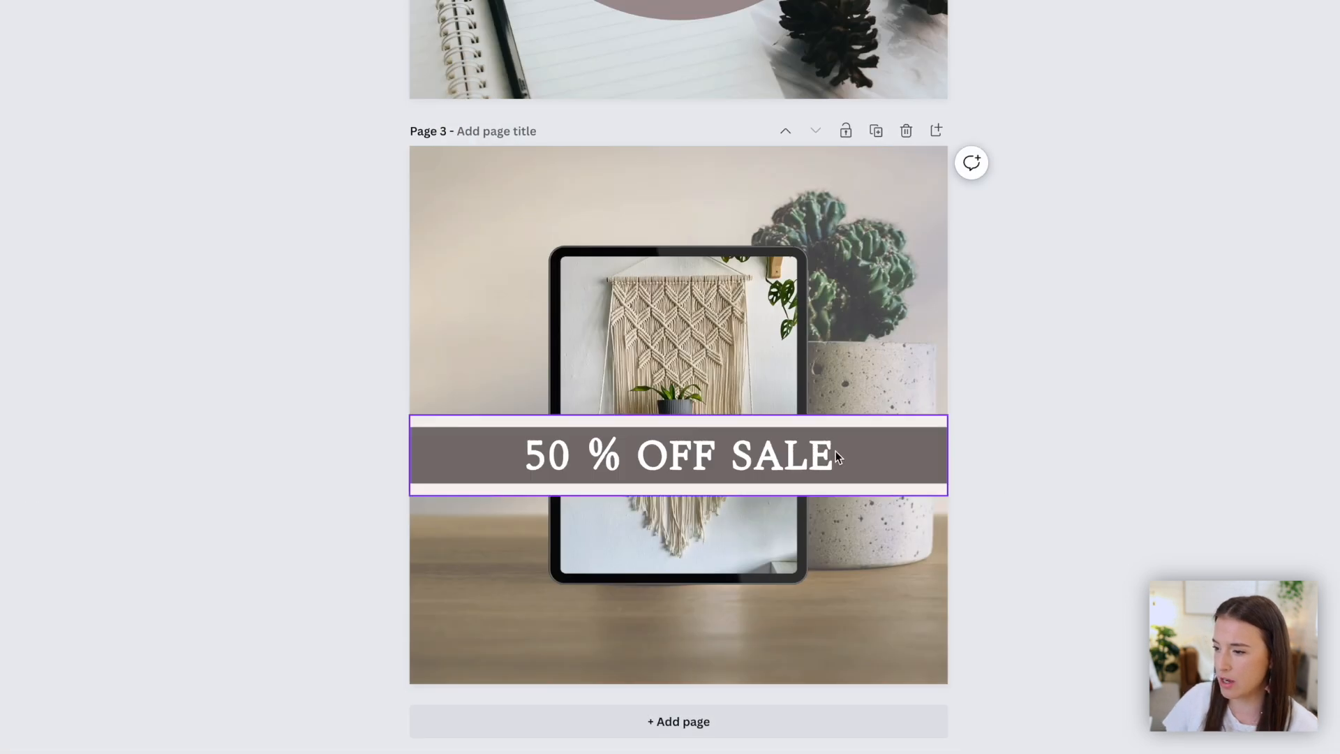
drag(835, 451, 826, 508)
click(1095, 457)
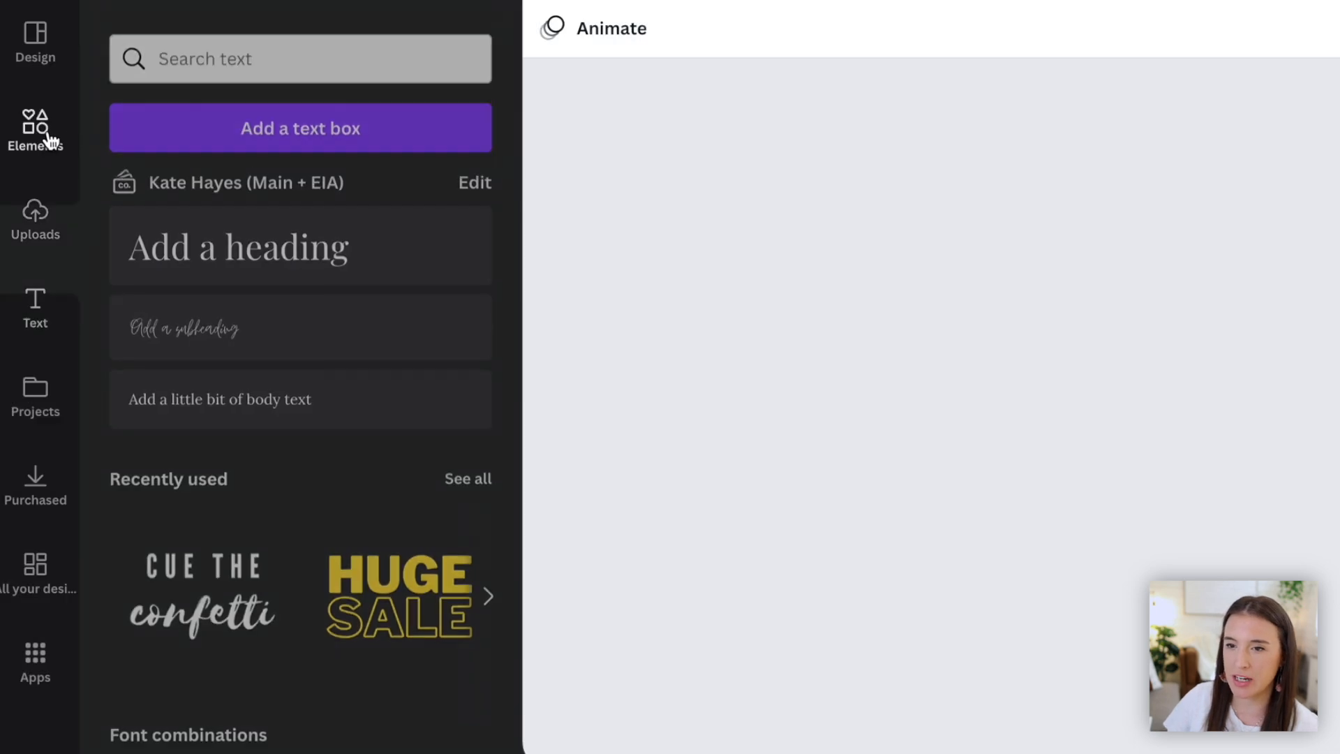
- Add a square shape to page 3, colour it white and stretch it to cover the whole page
text(rectangle)
key(Return)
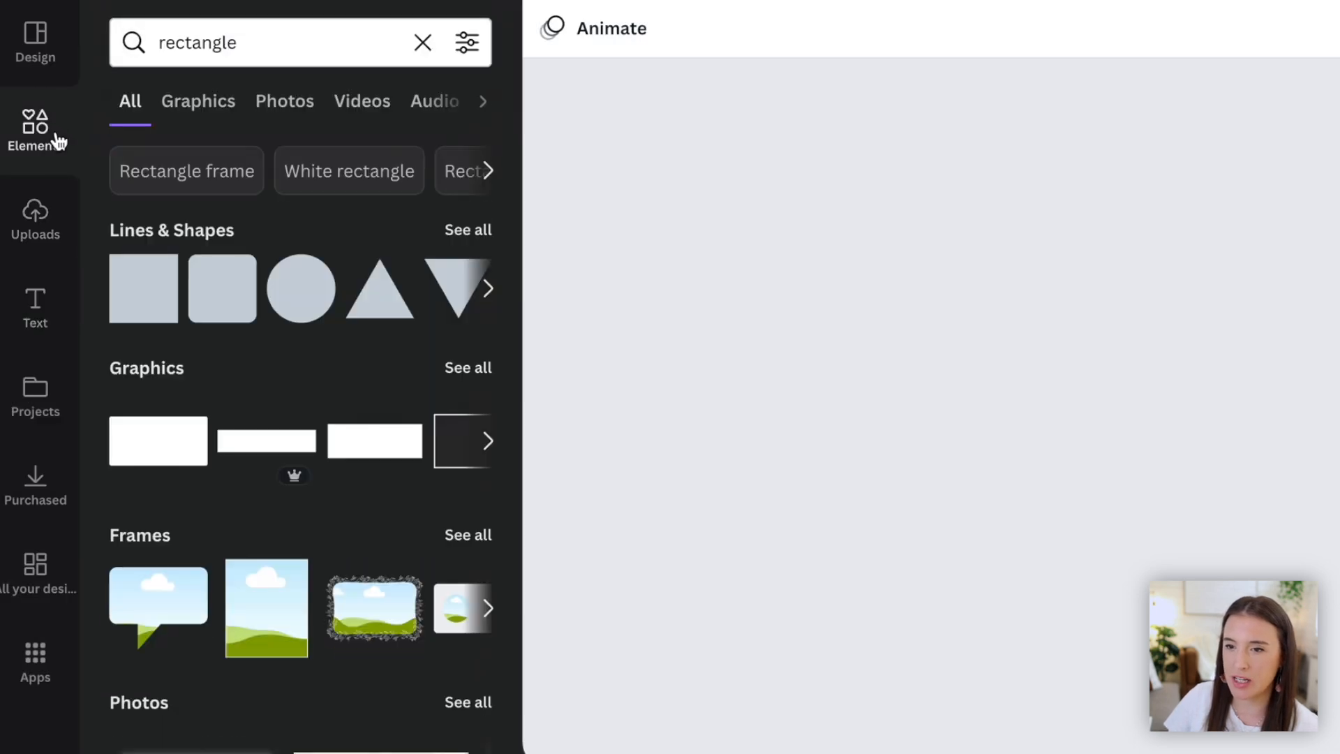
click(156, 323)
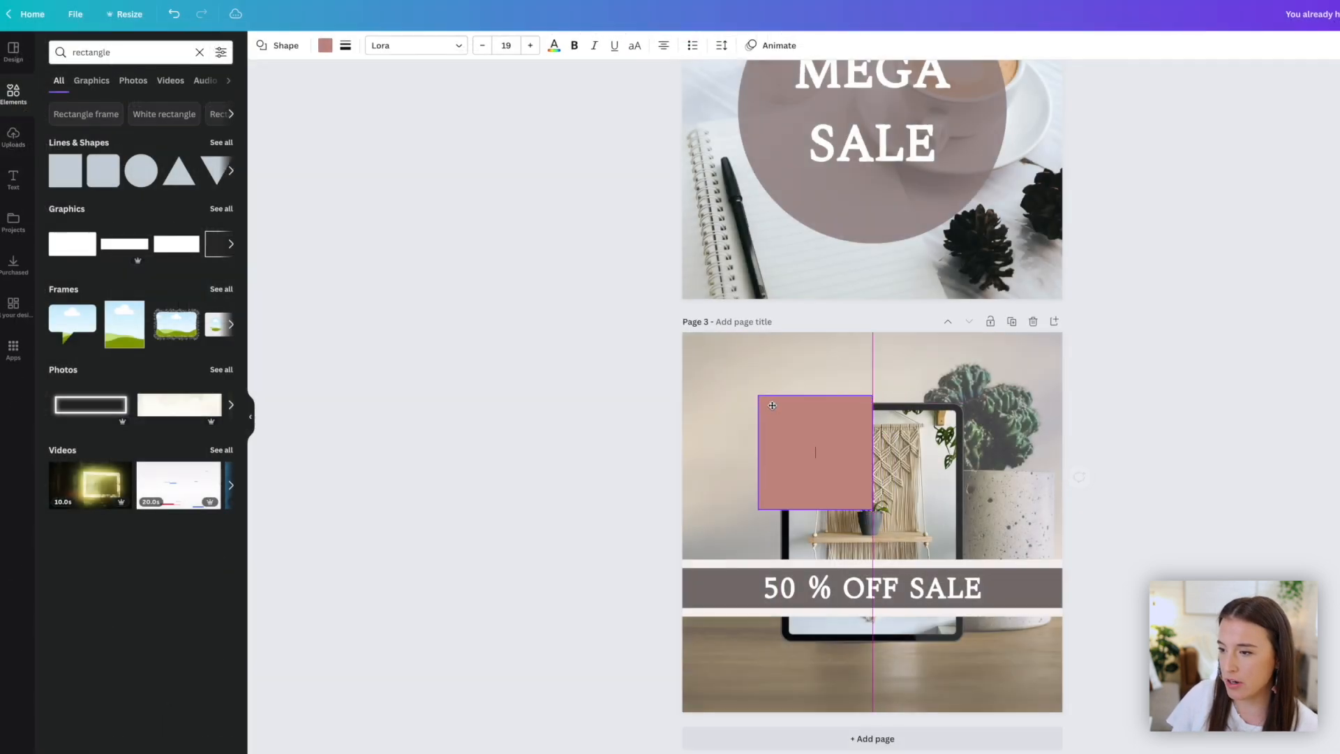
click(325, 46)
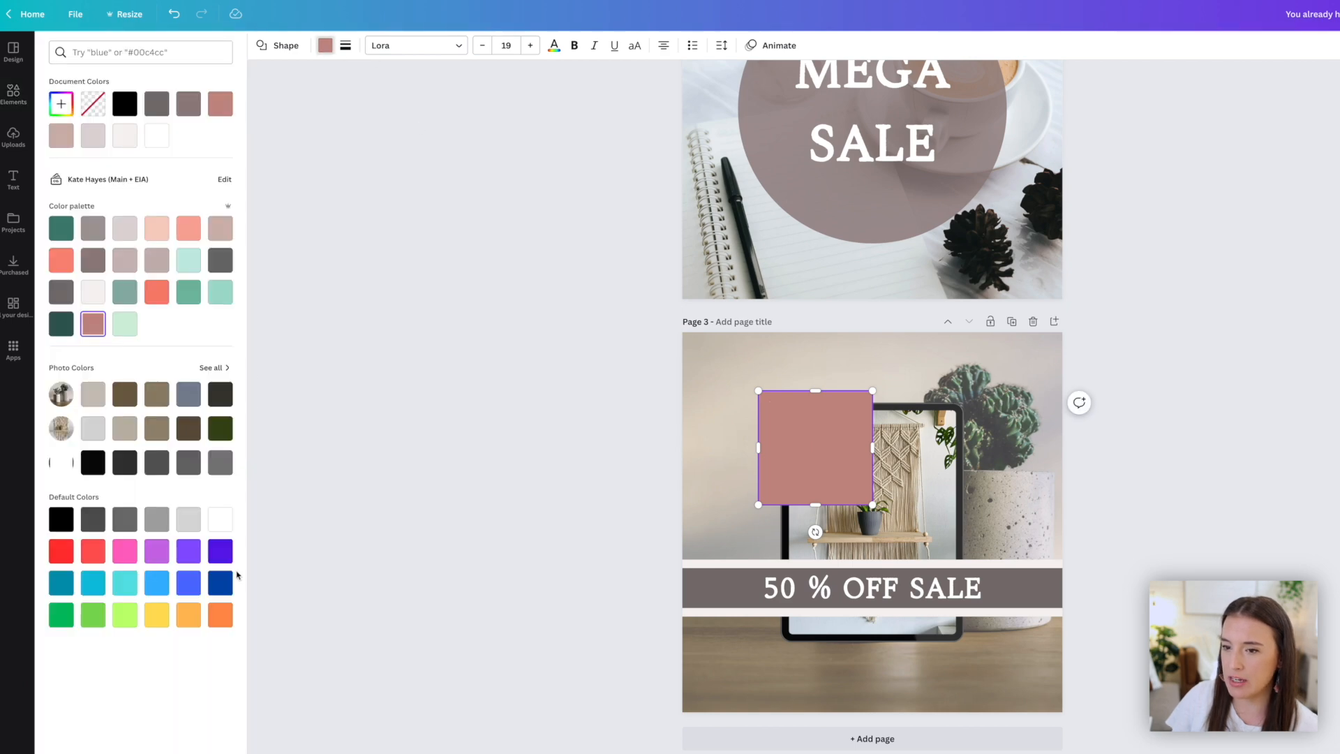
click(217, 519)
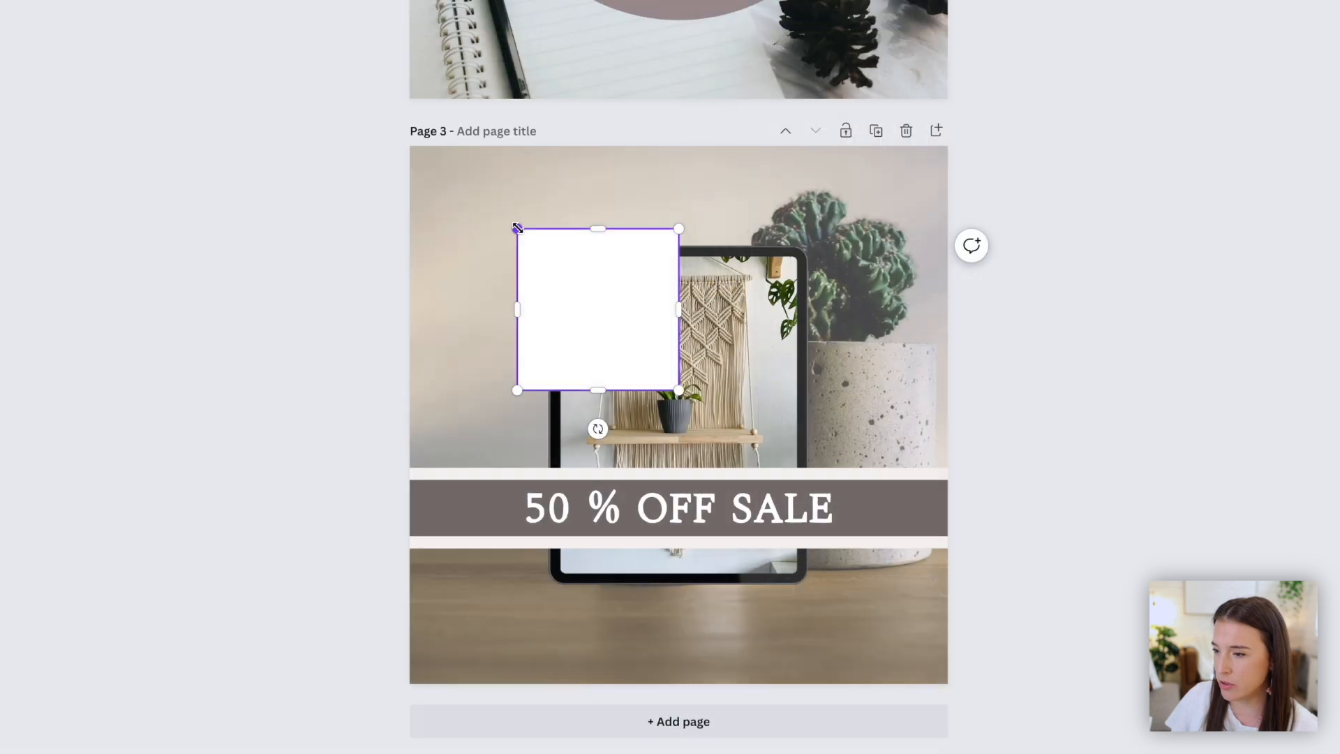
drag(758, 391, 683, 336)
drag(409, 149, 410, 146)
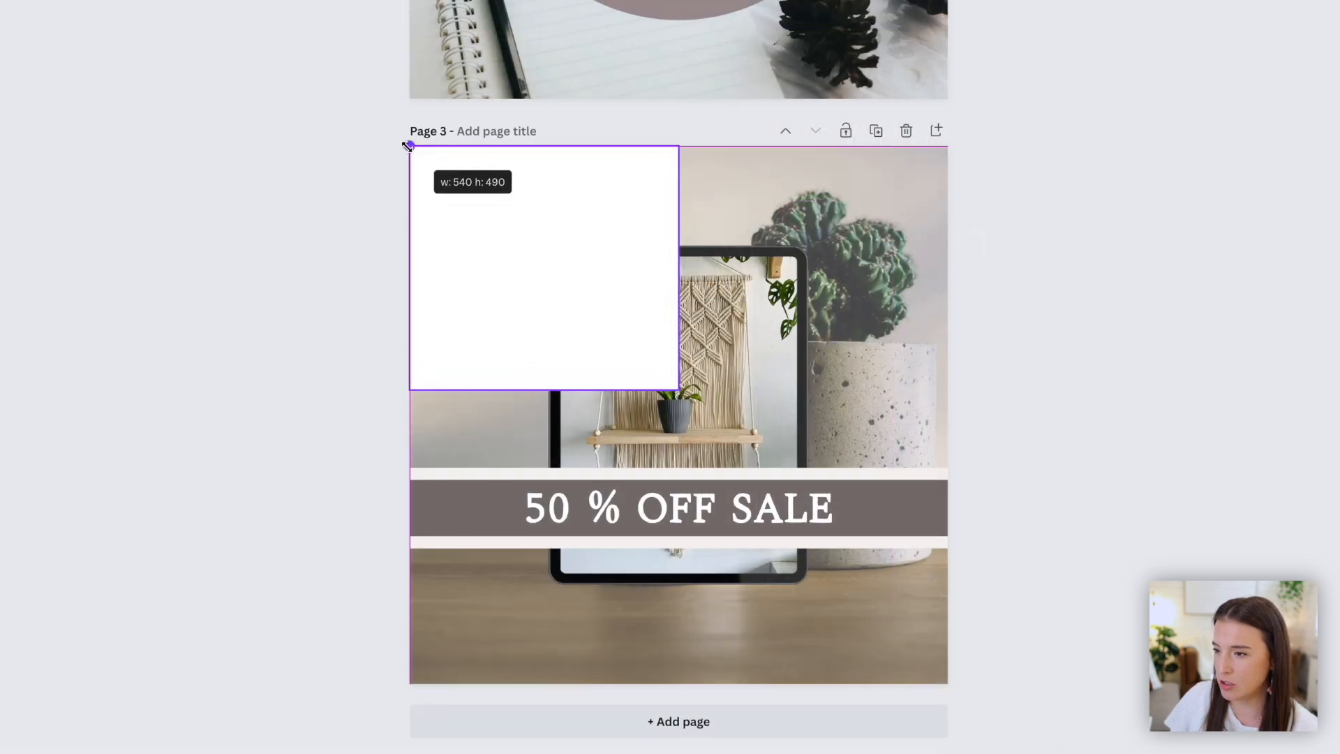
drag(684, 406, 940, 678)
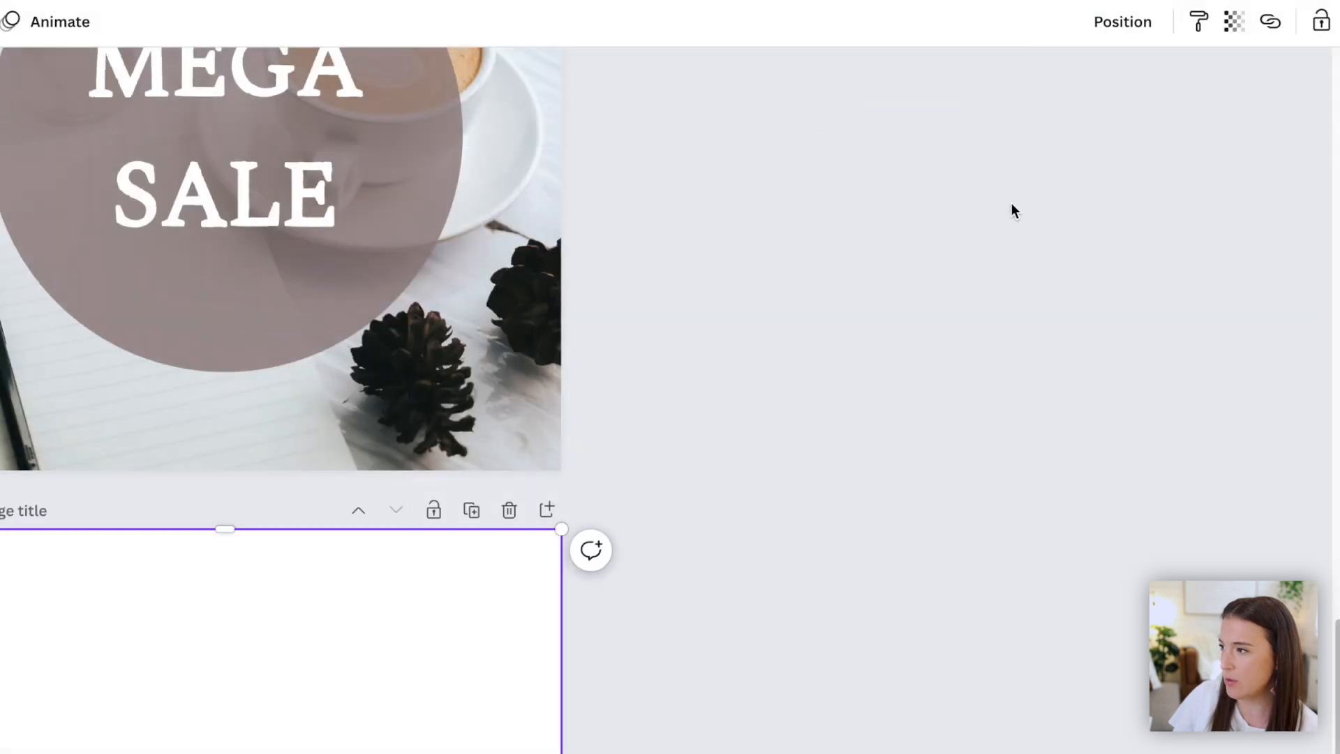
- Send the white overlay backward behind the tablet mockup and banner, and set its transparency to 26
click(1120, 23)
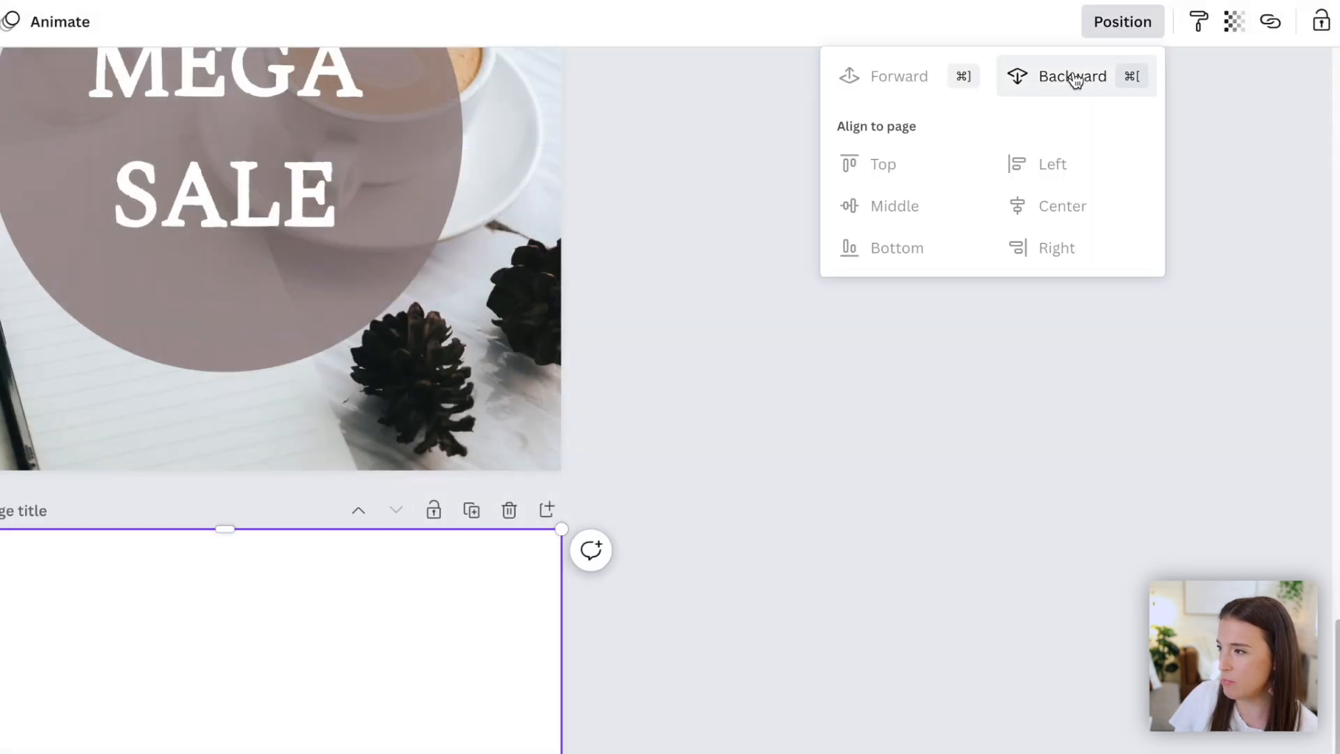
click(1075, 78)
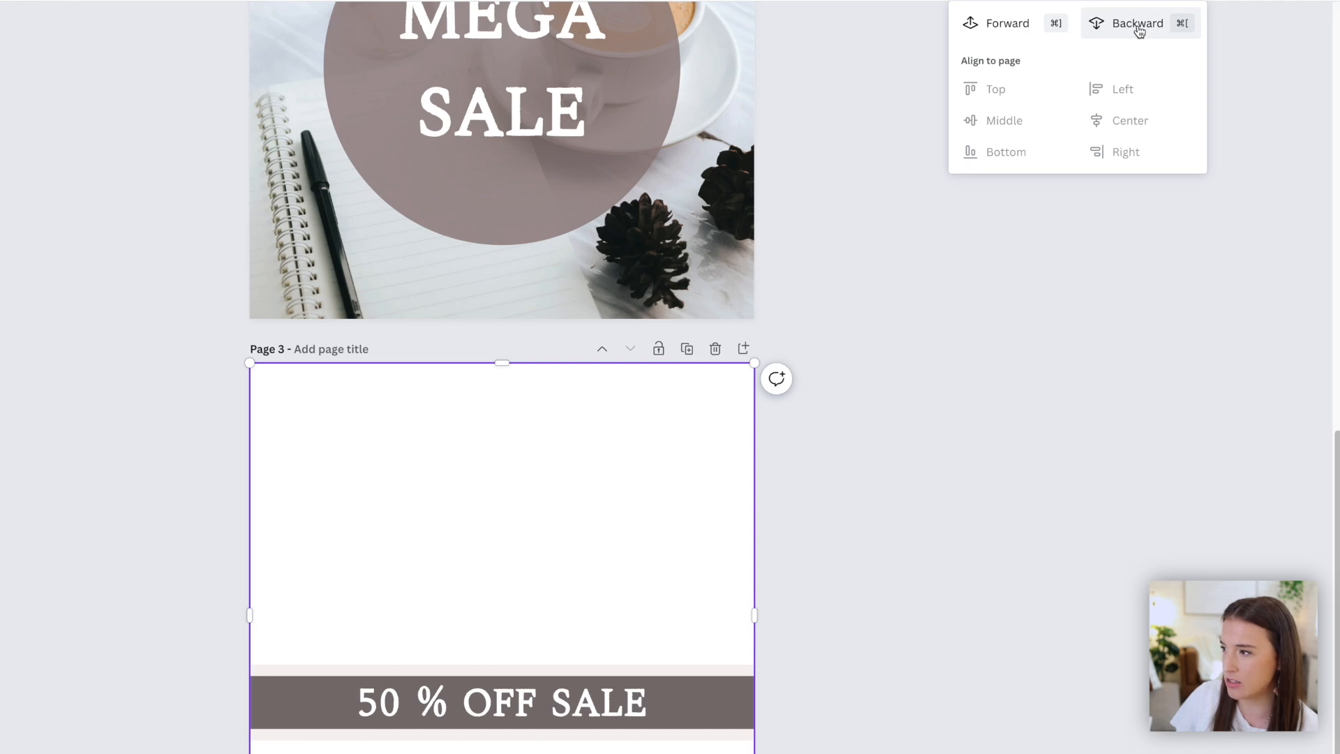
click(1138, 25)
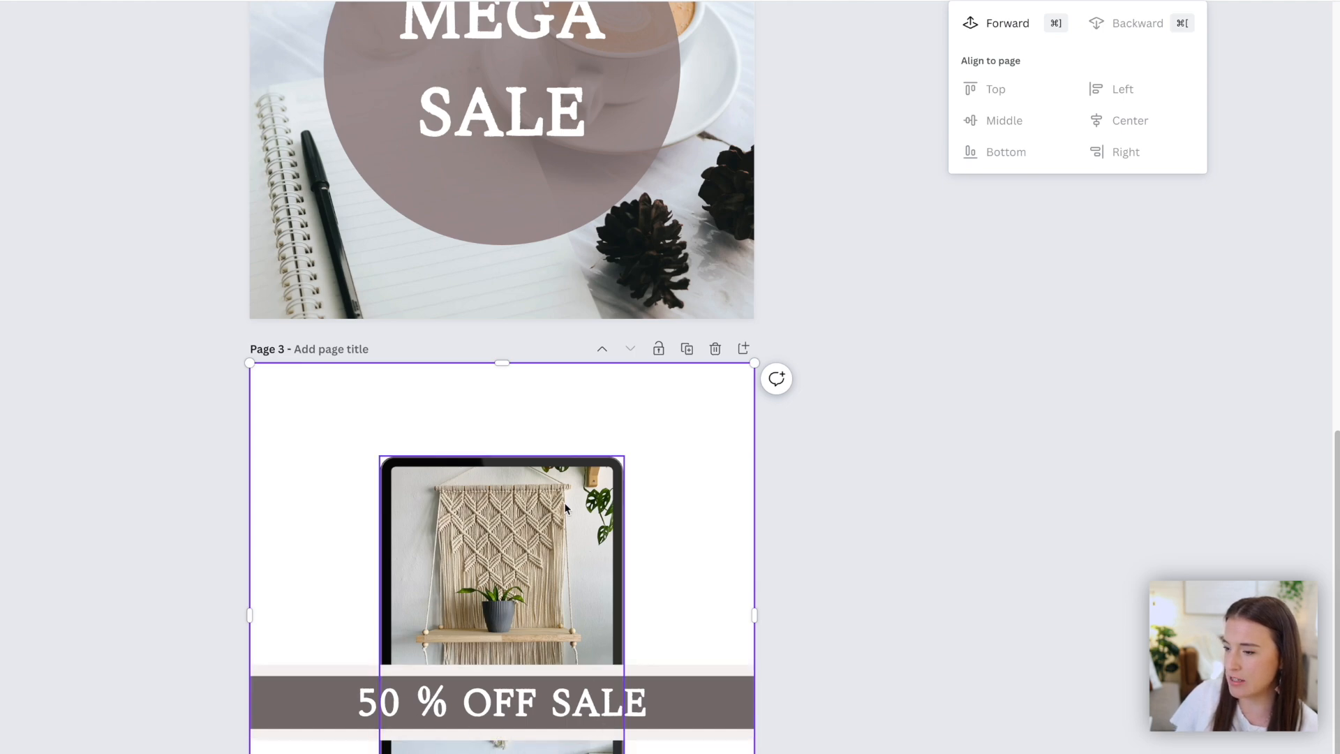
click(1252, 1)
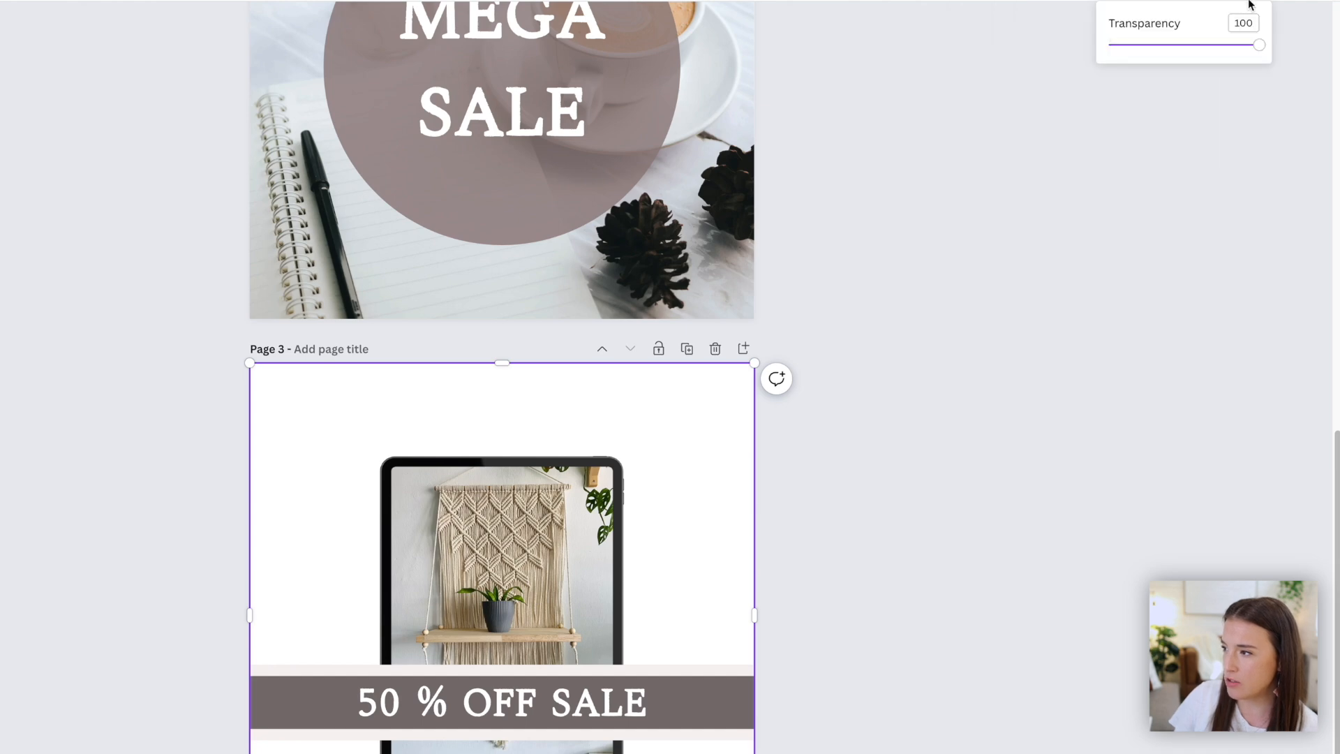
drag(1260, 54, 1146, 62)
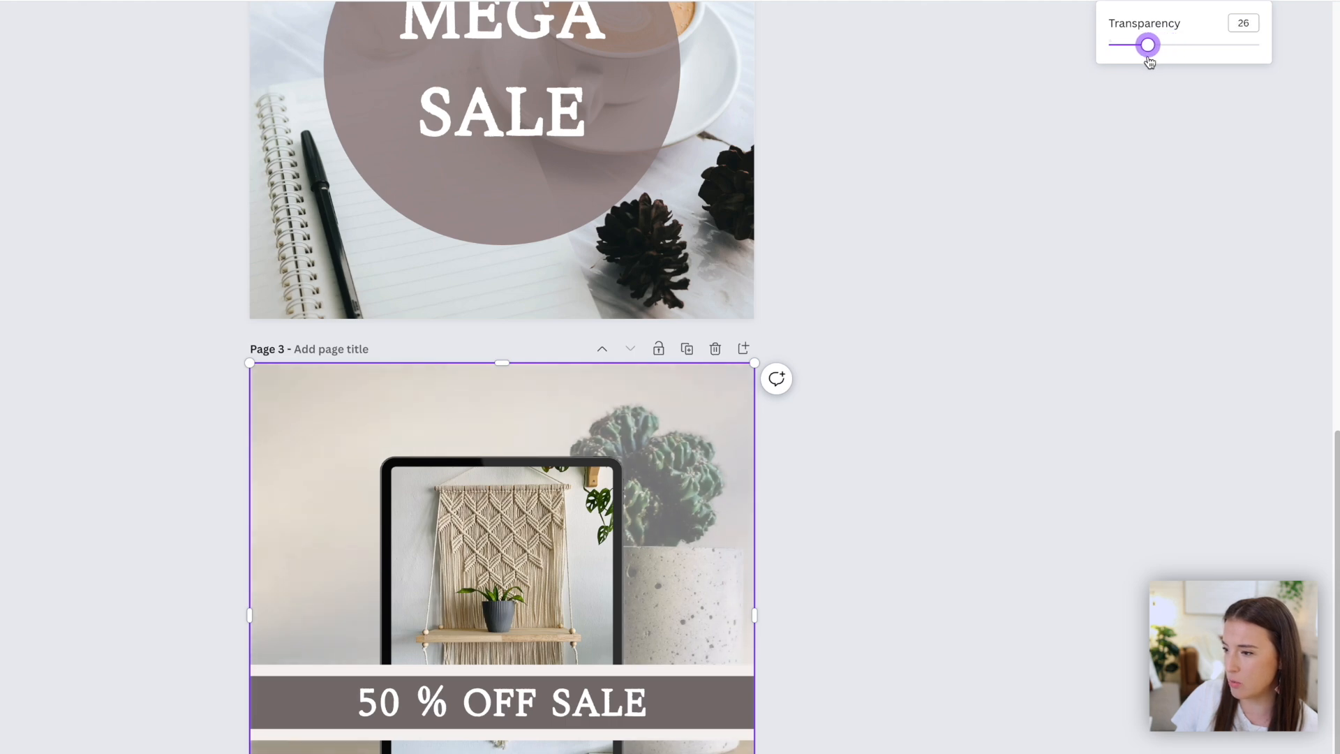
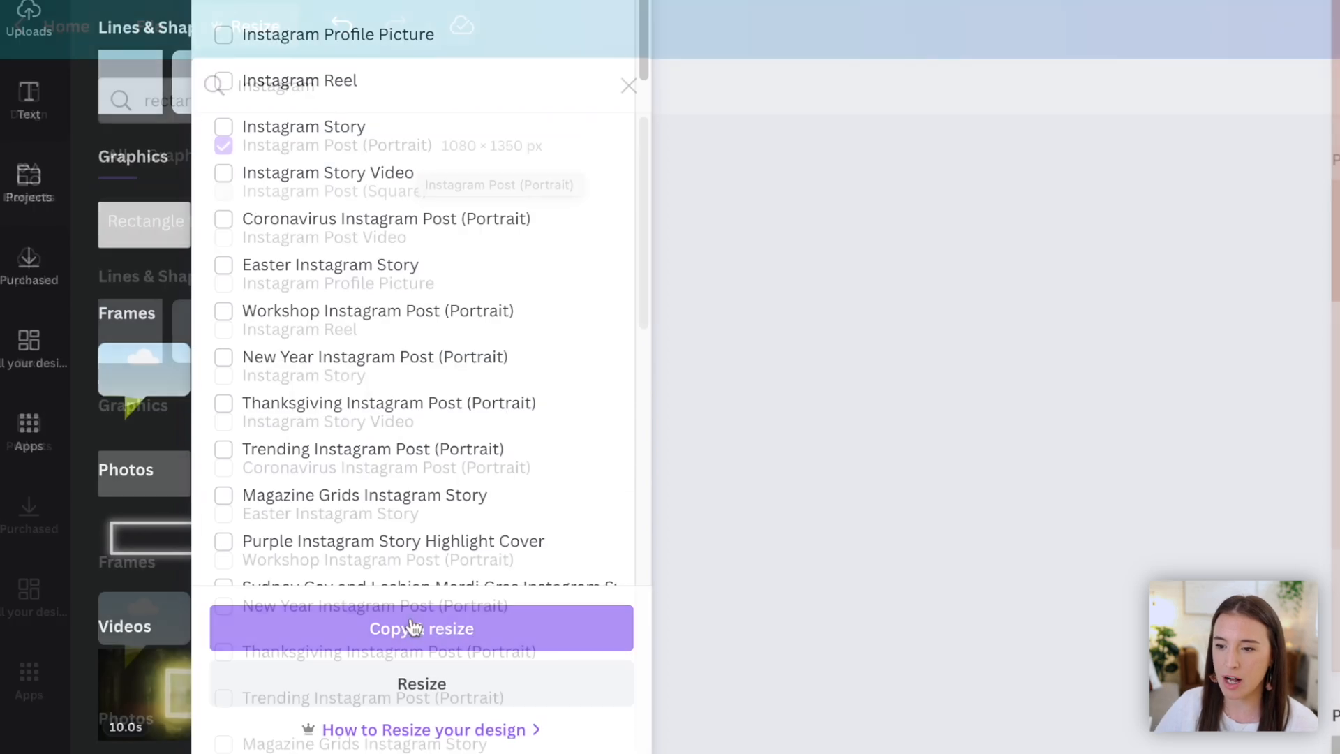
- Copy and resize the design into an Instagram Post (Portrait) 1080 × 1350 px version
click(472, 637)
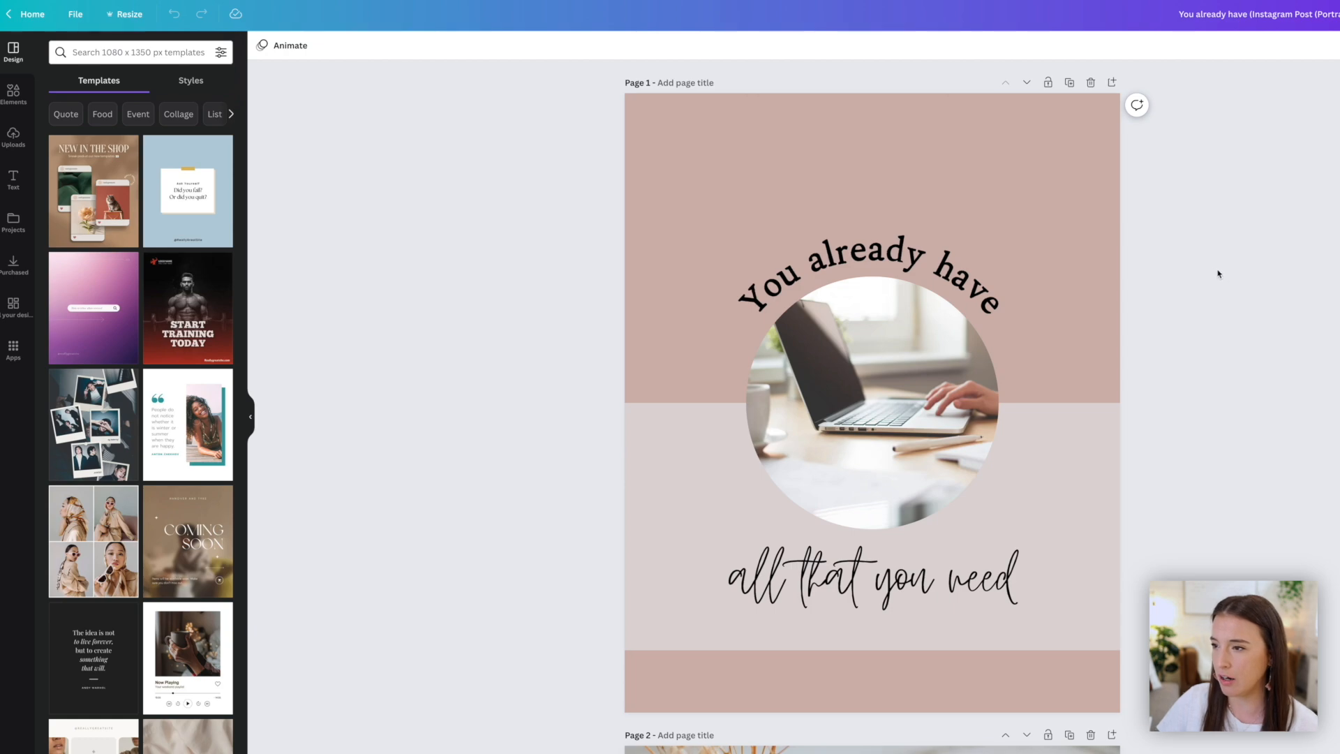
scroll(1219, 274, down, 15)
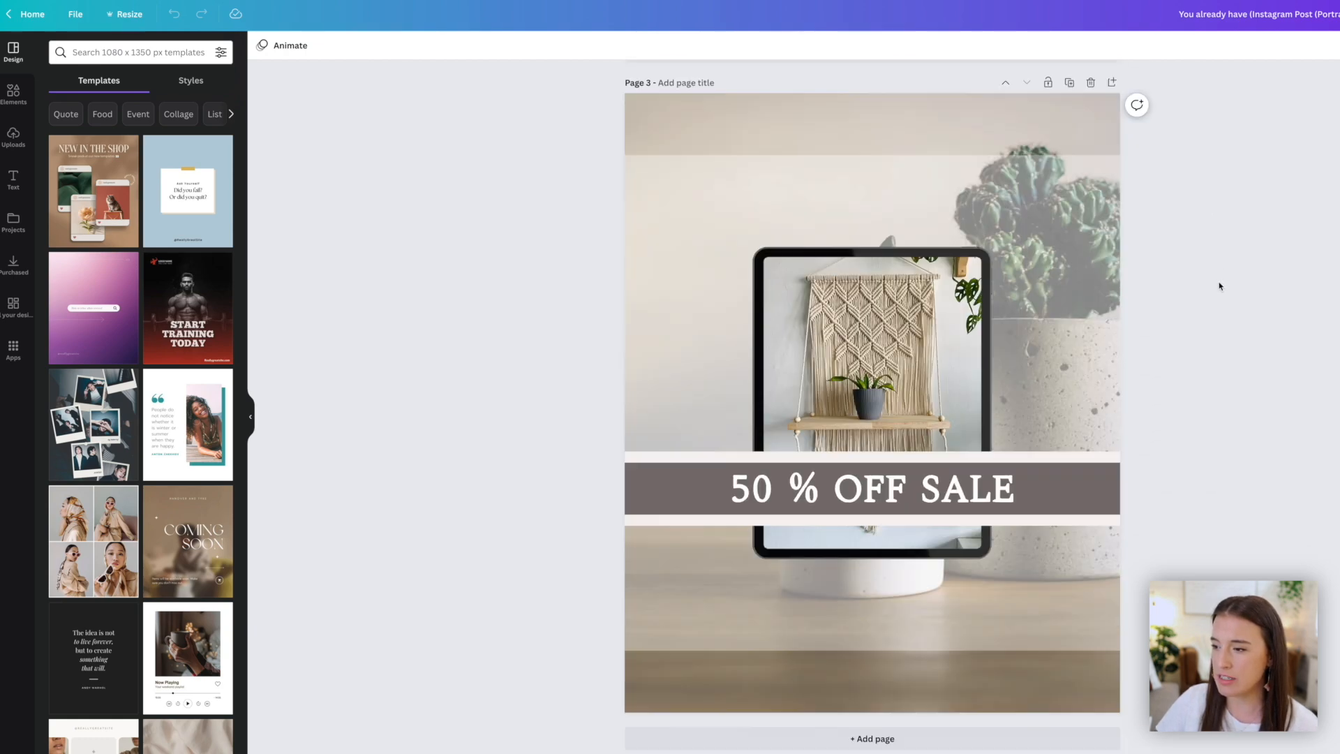
scroll(1218, 285, up, 15)
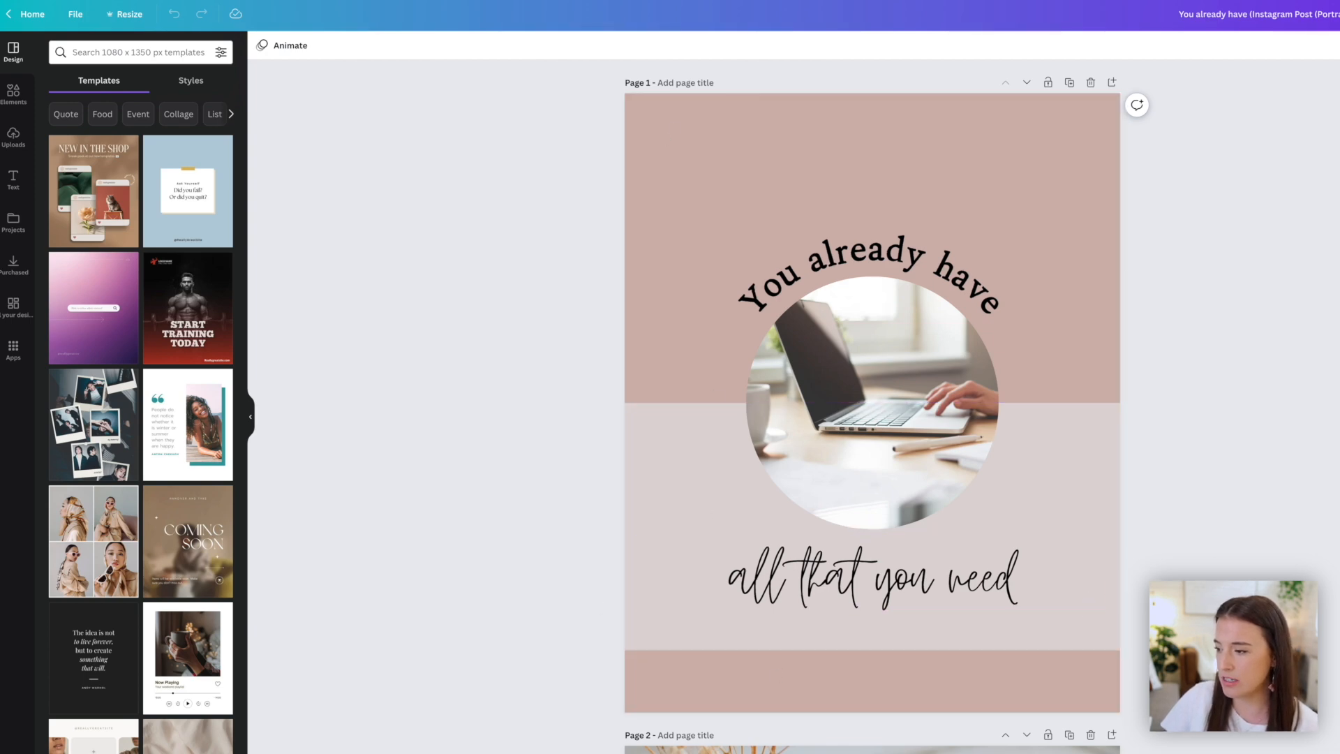
scroll(872, 402, down, 5)
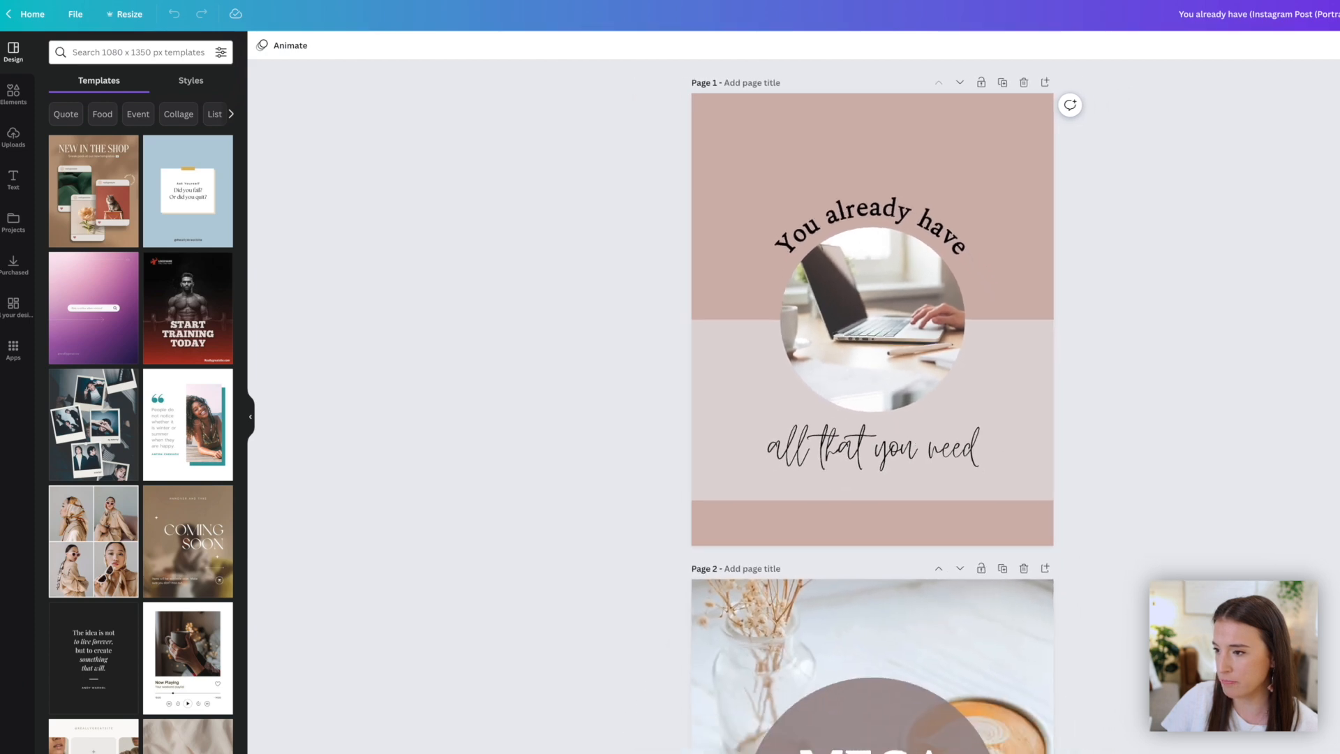
scroll(678, 402, up, 1)
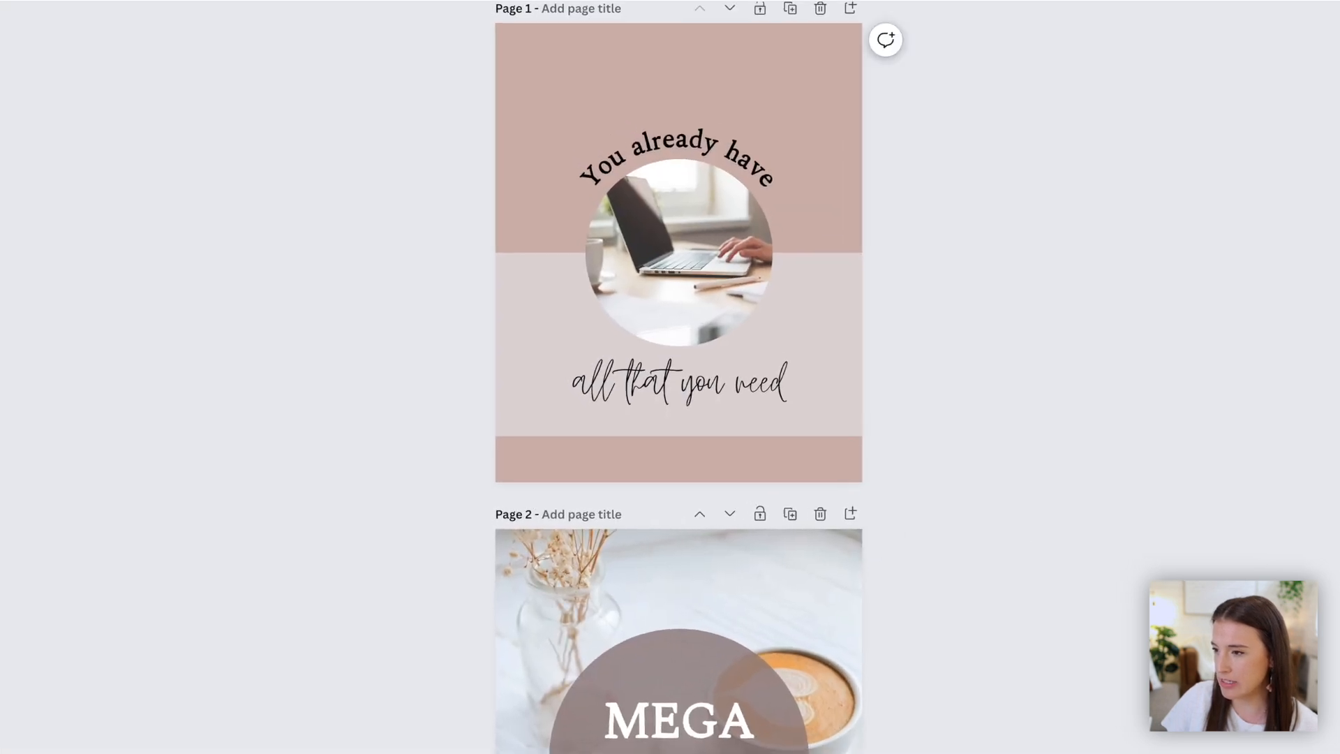
scroll(1172, 541, up, 1)
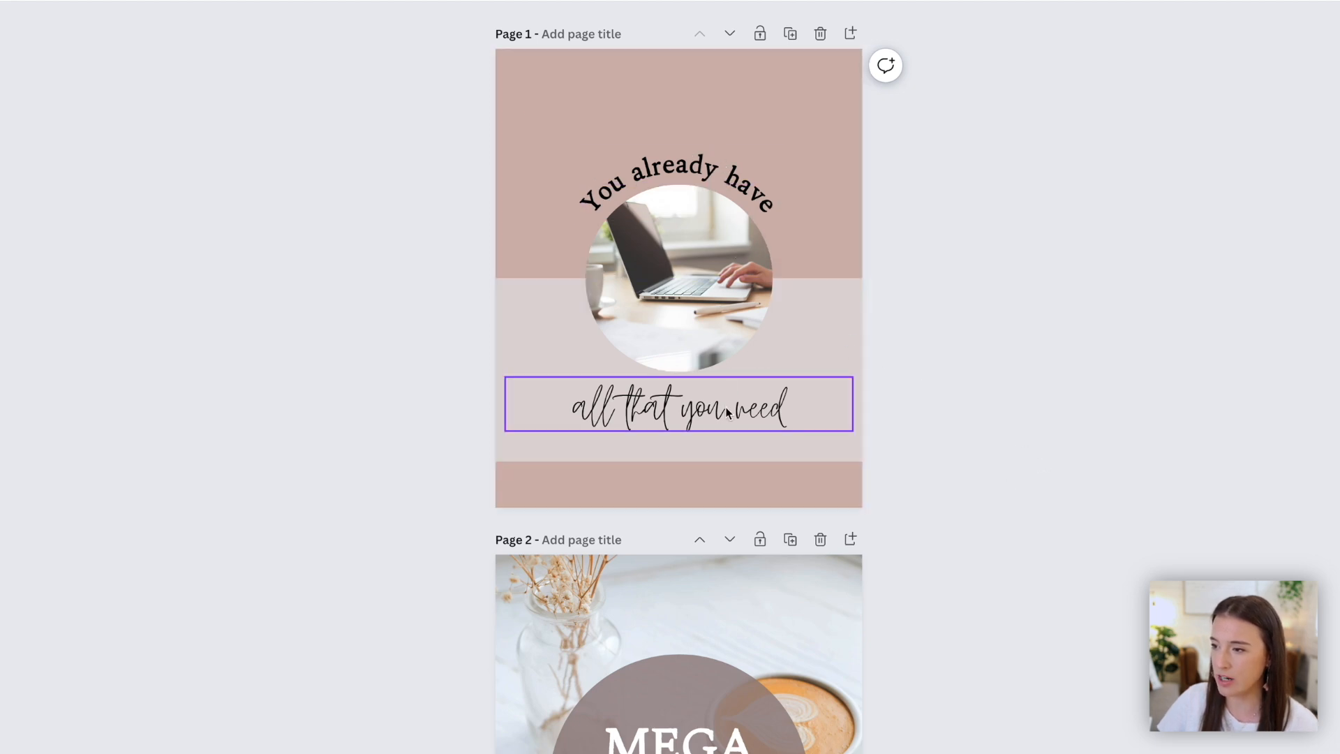
scroll(895, 632, down, 1)
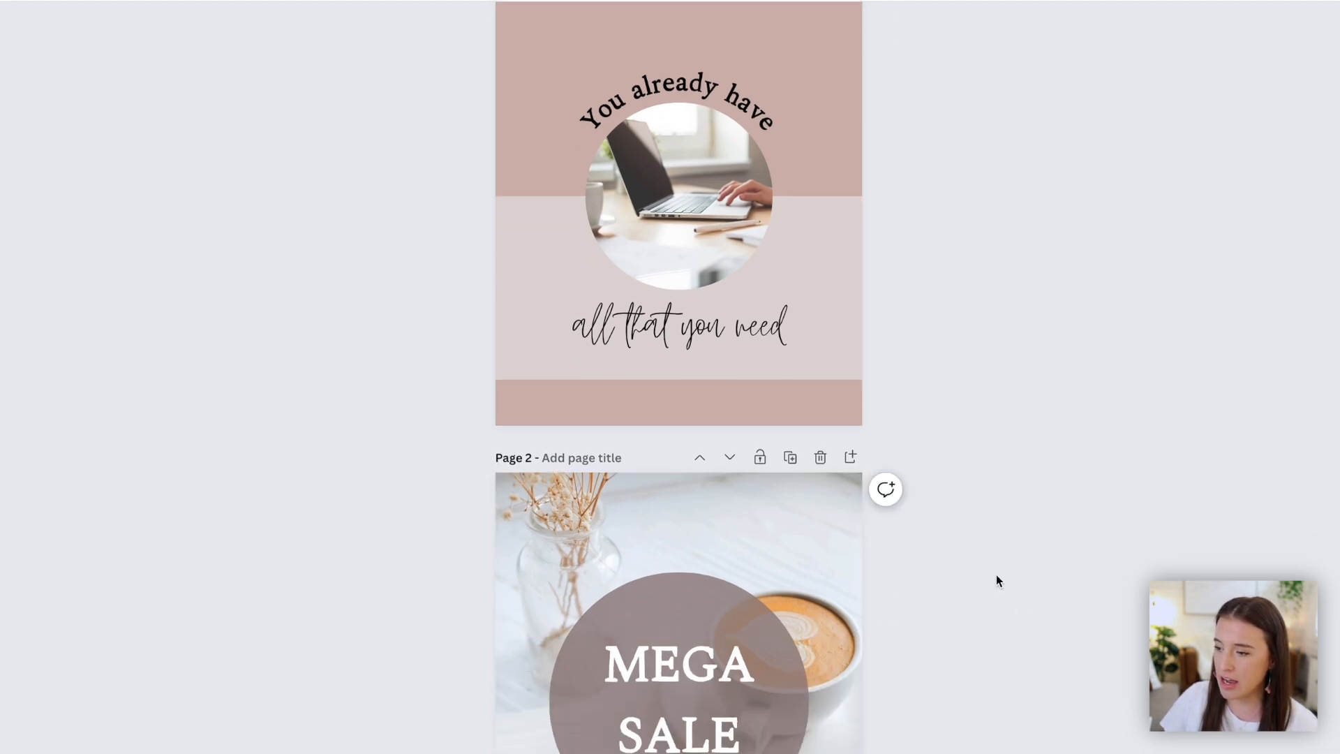
scroll(997, 580, down, 5)
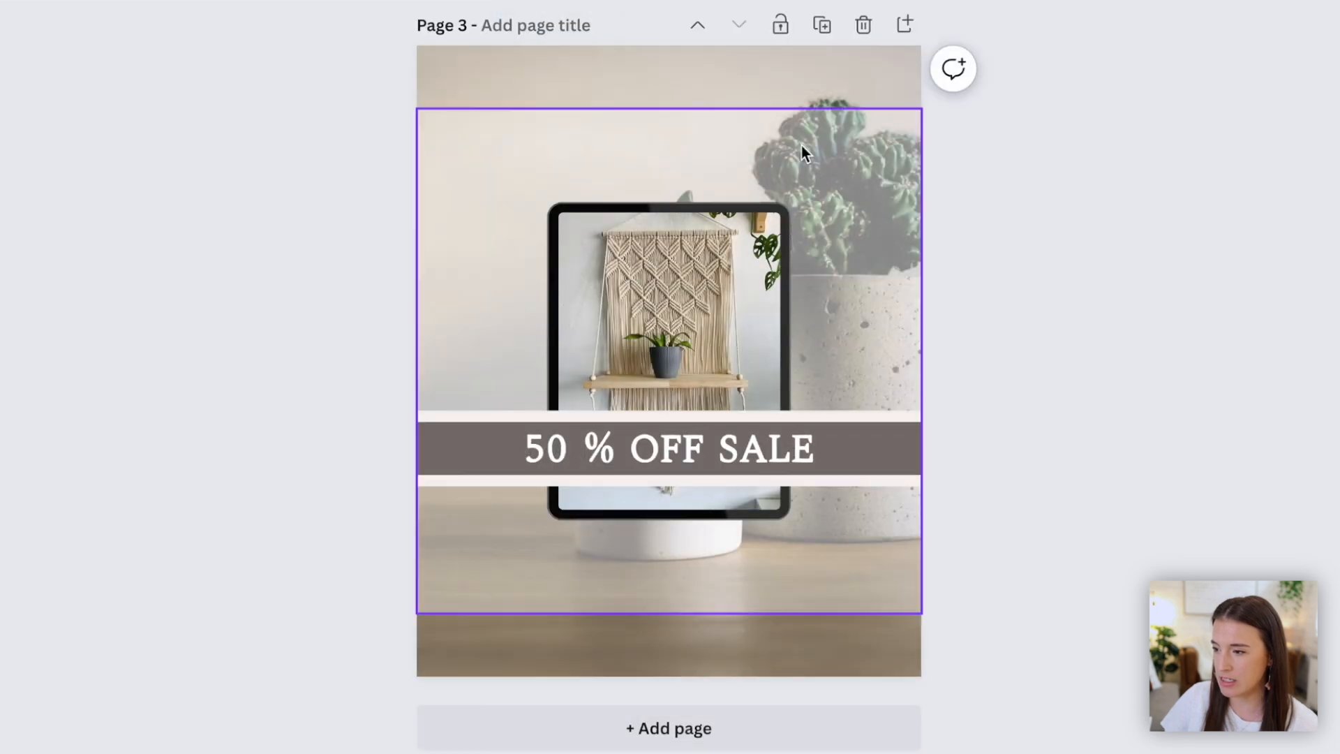
- On page 3, stretch the white overlay up and down so it covers the full portrait page
click(726, 142)
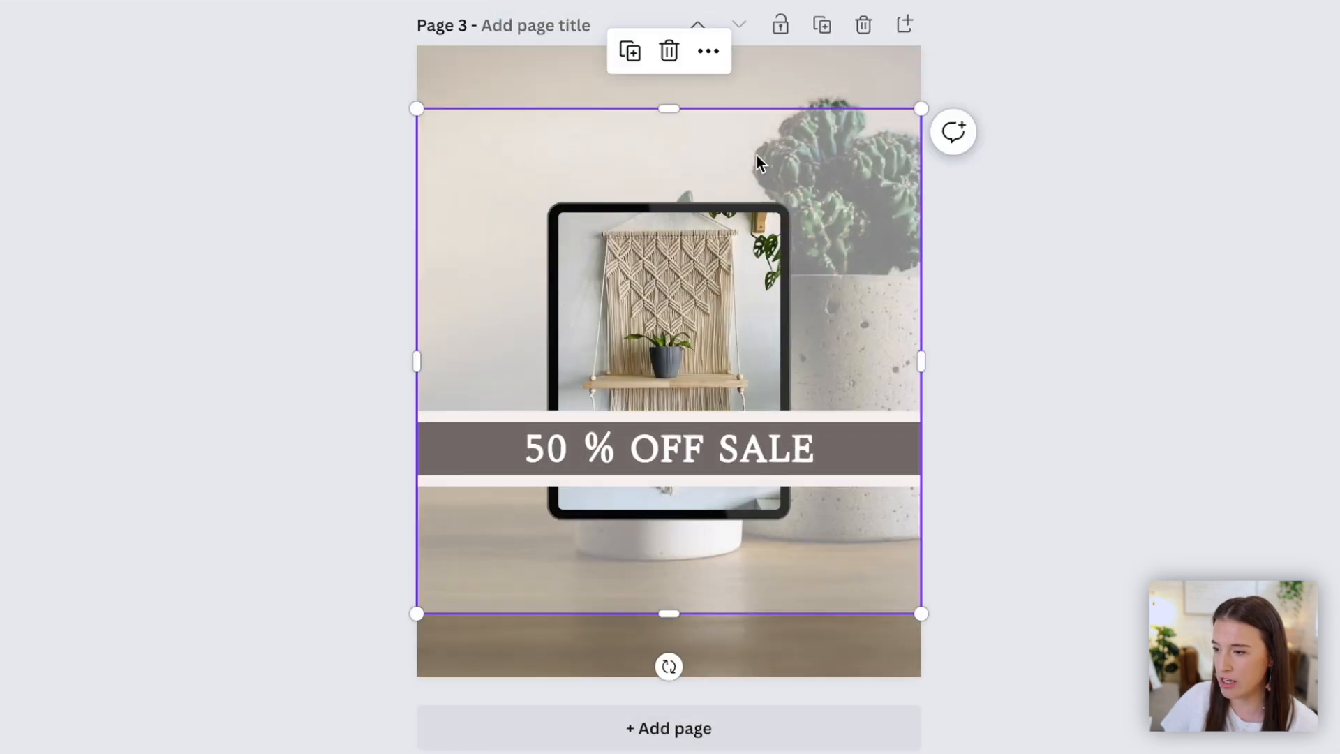
drag(667, 109, 667, 46)
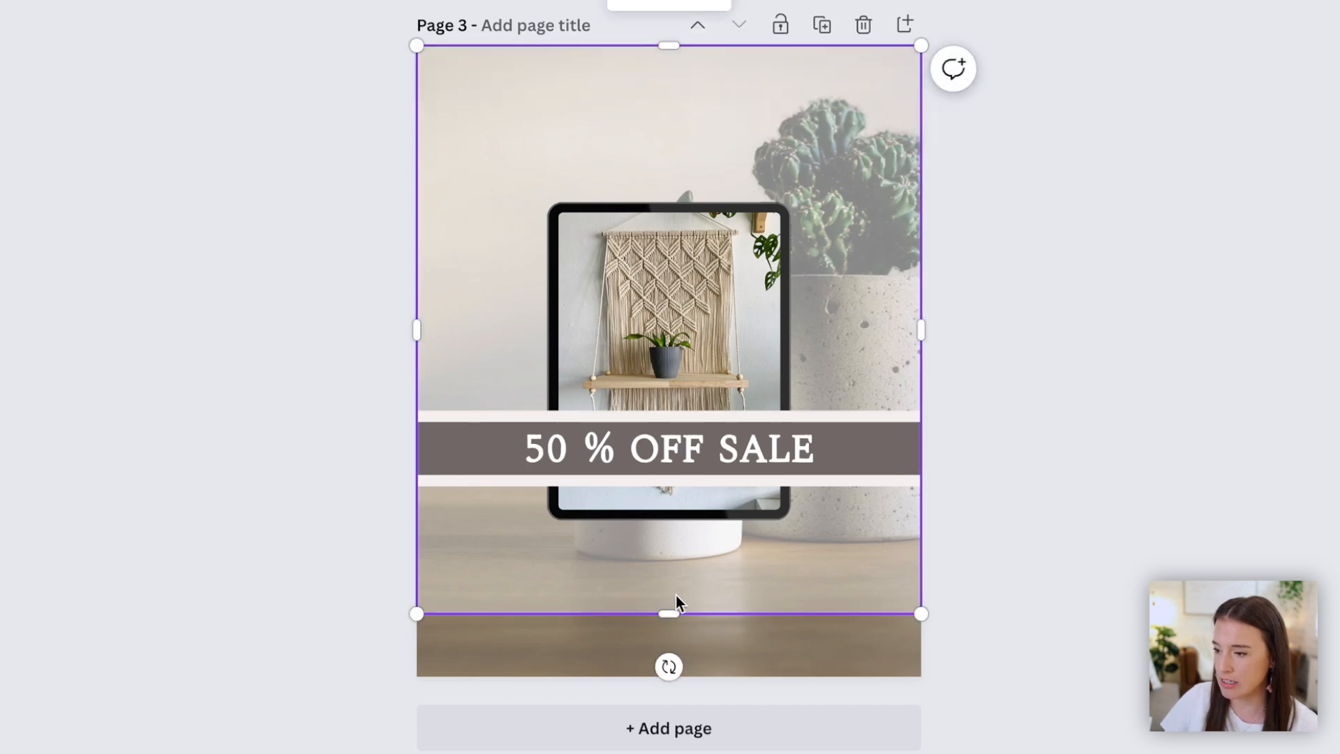
drag(668, 613, 666, 674)
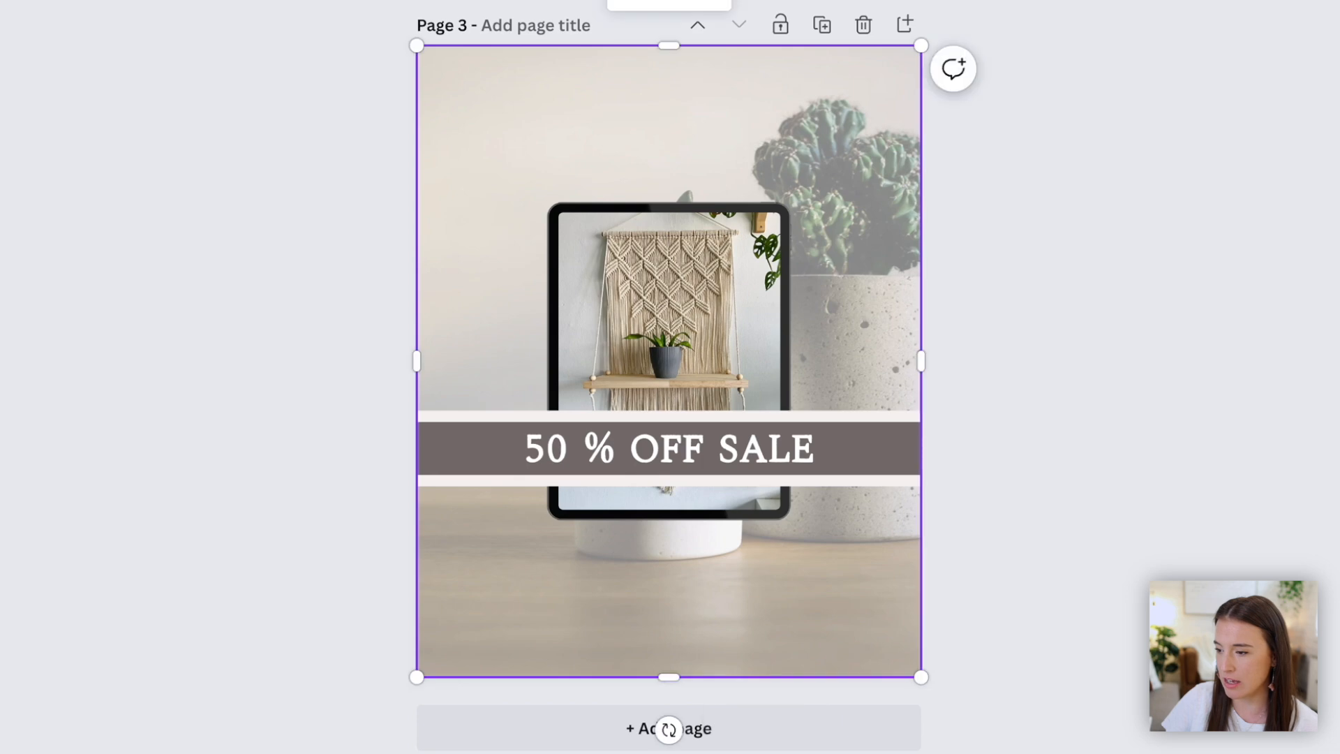
- Move the 50 % OFF SALE banner lower on page 3
click(851, 448)
drag(852, 449, 854, 484)
- Shrink the tablet mockup on page 3 and nudge the banner slightly lower
click(679, 296)
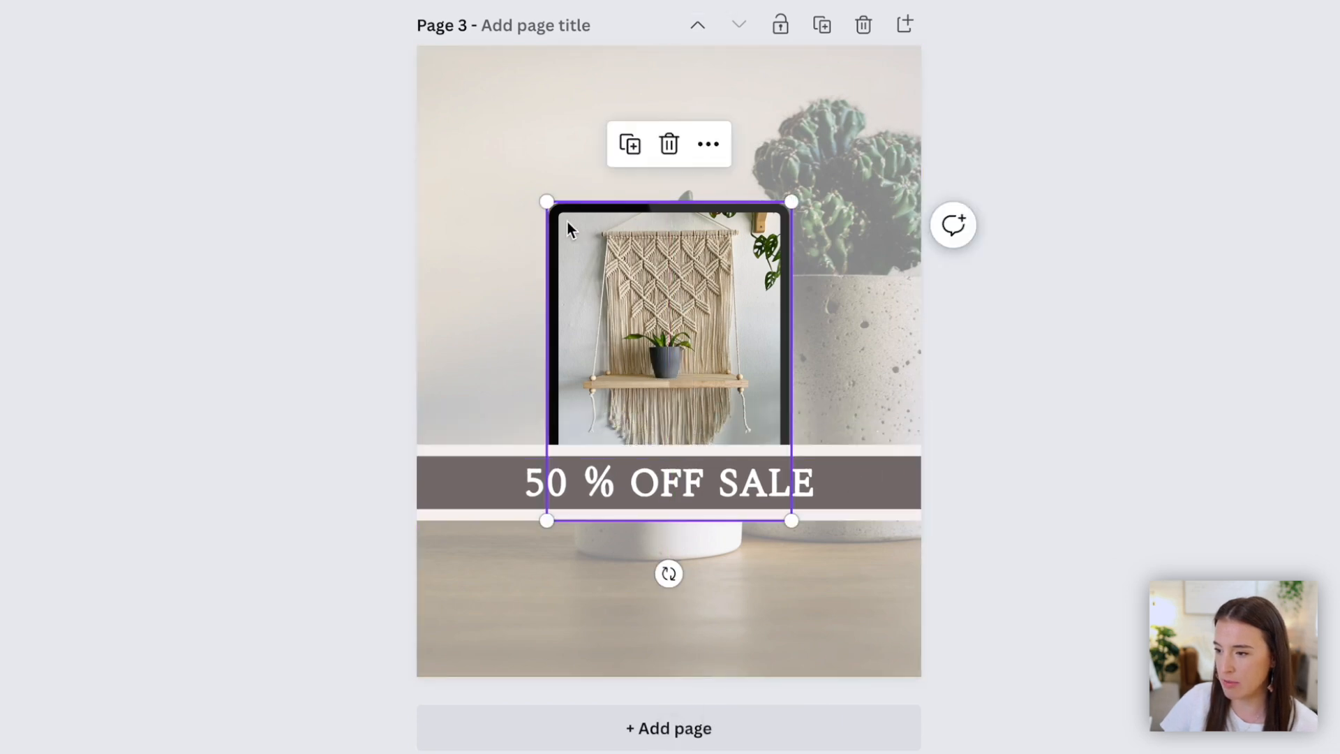
drag(546, 202, 598, 272)
drag(872, 496, 873, 516)
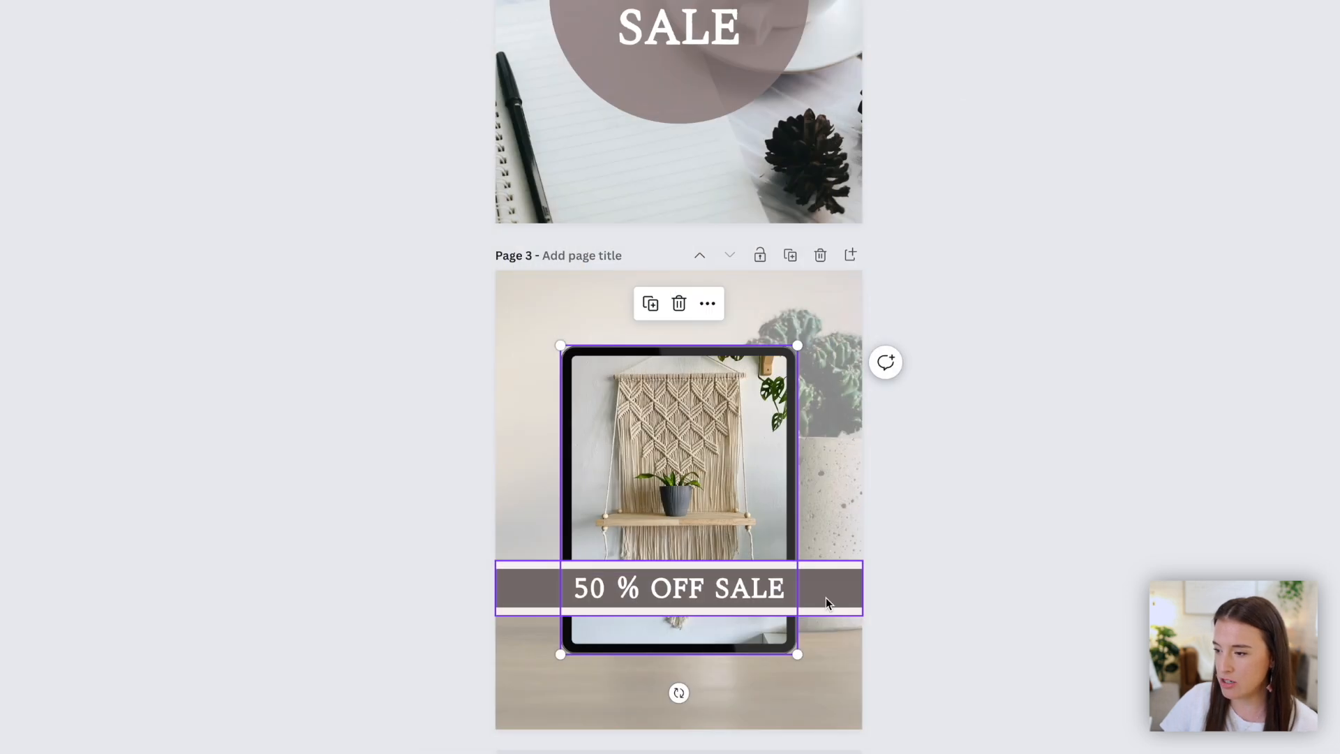
drag(827, 612, 826, 613)
click(1045, 537)
- Create a new blank Instagram design by searching for Instagram from the home page
scroll(1160, 528, up, 9)
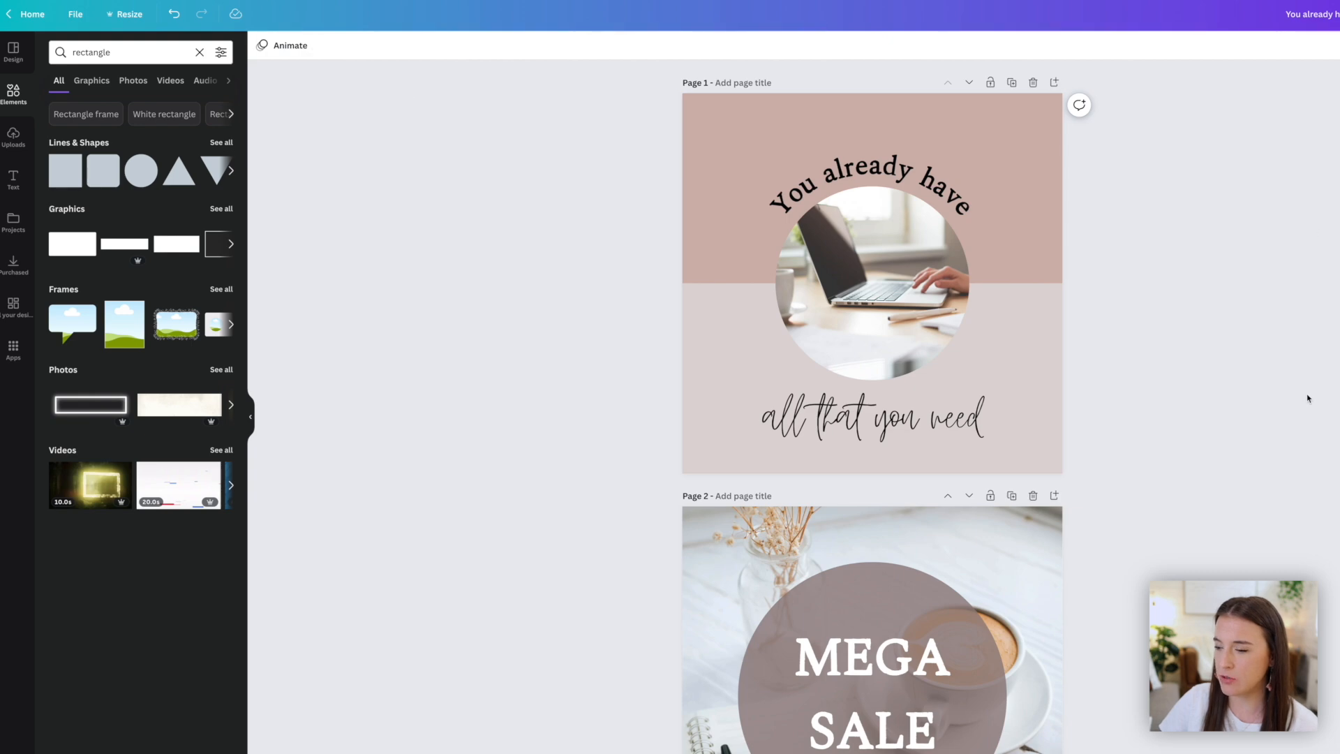
scroll(1306, 395, down, 8)
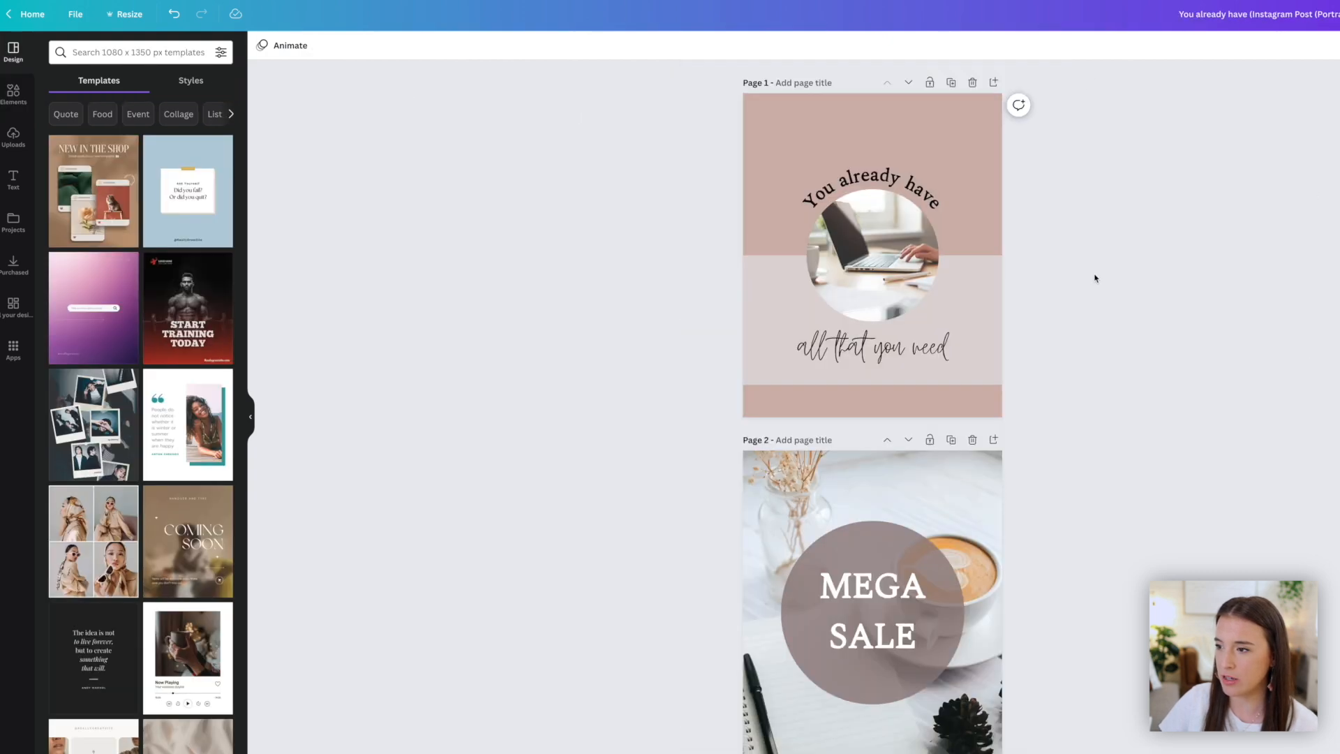
scroll(1132, 284, down, 5)
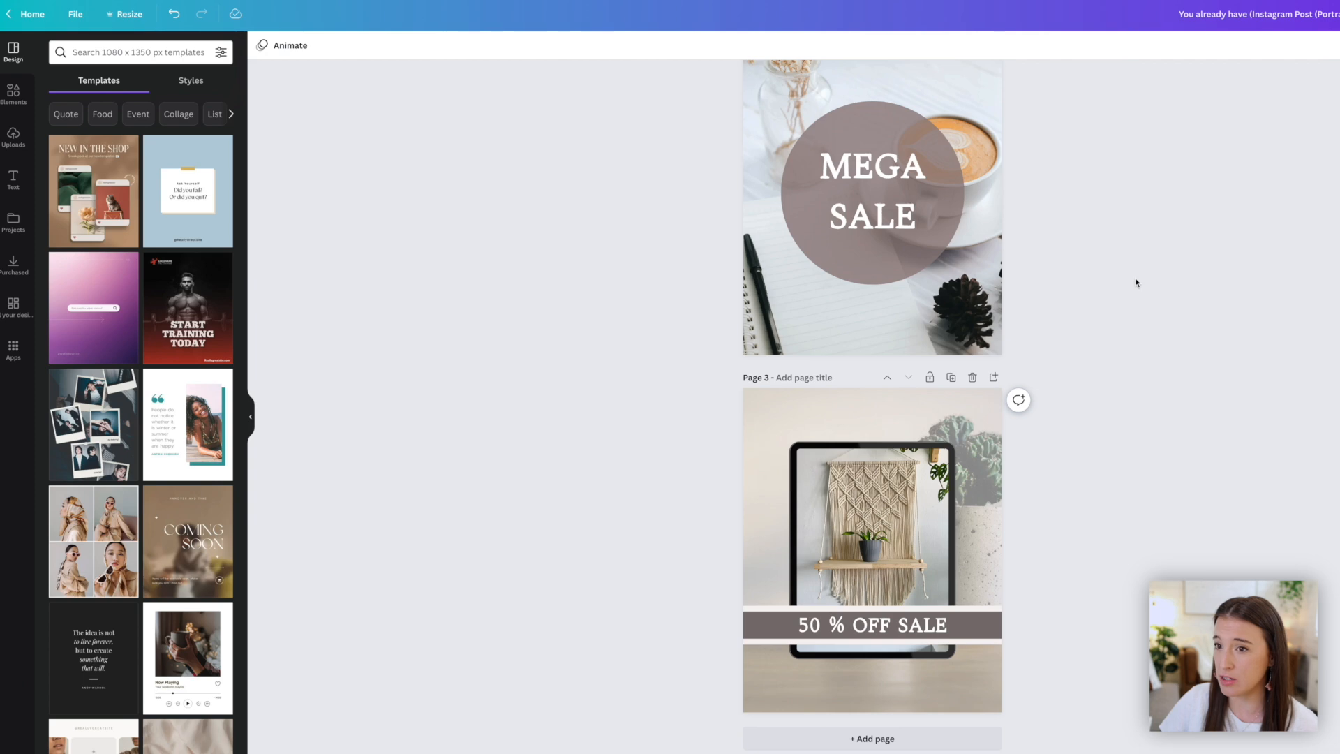
scroll(1135, 282, up, 6)
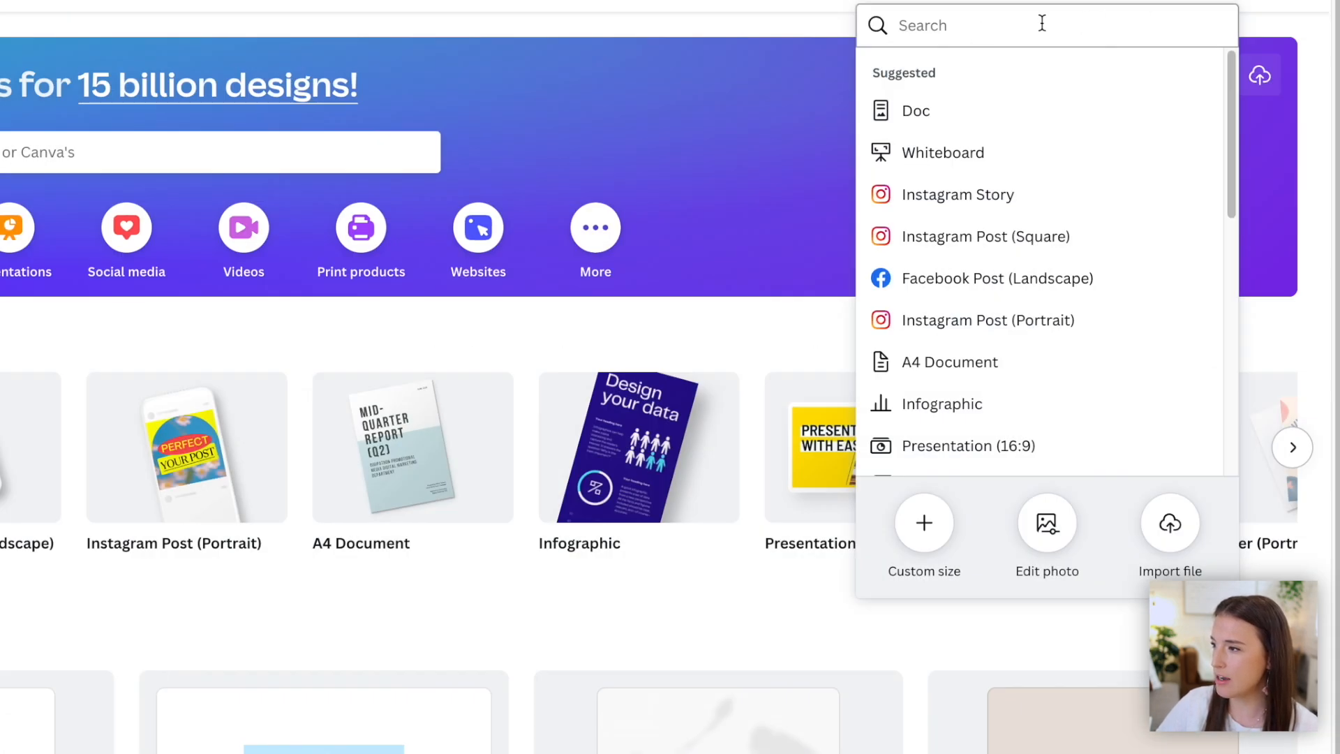
click(1039, 23)
text(Instagram)
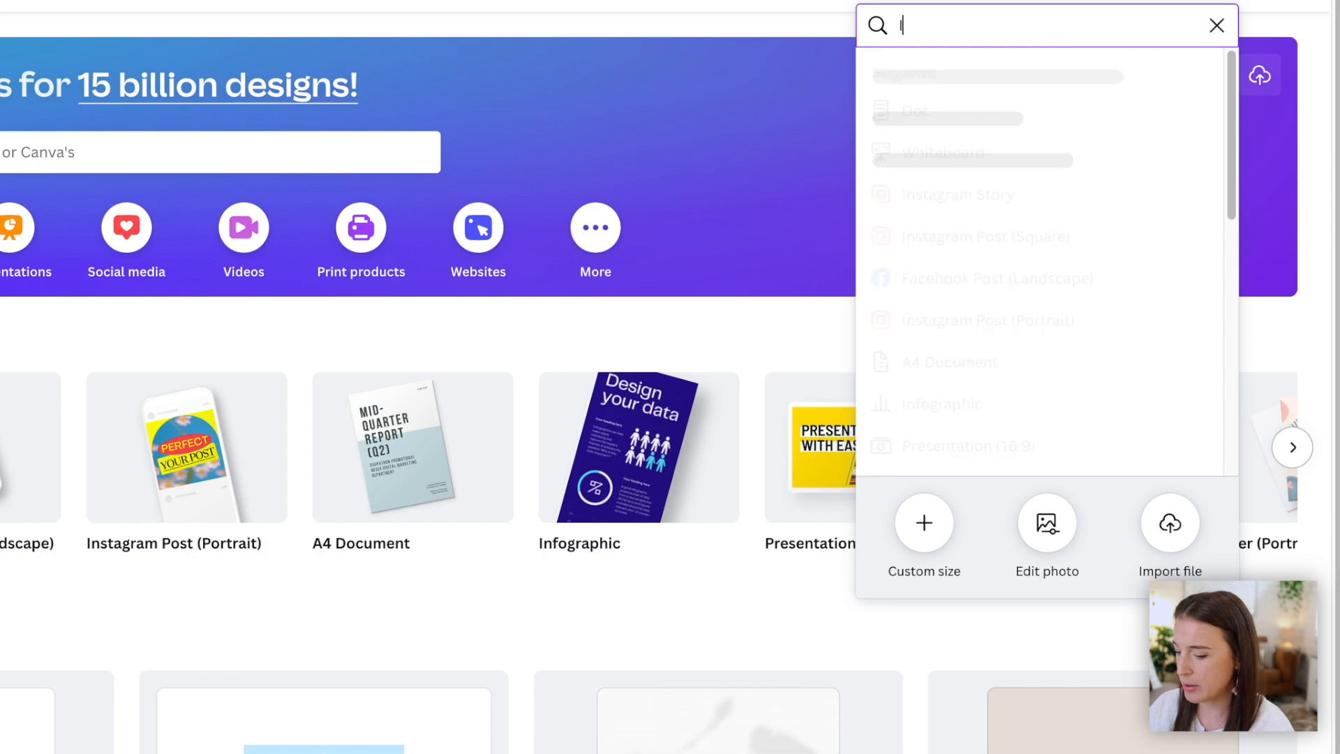
click(1010, 77)
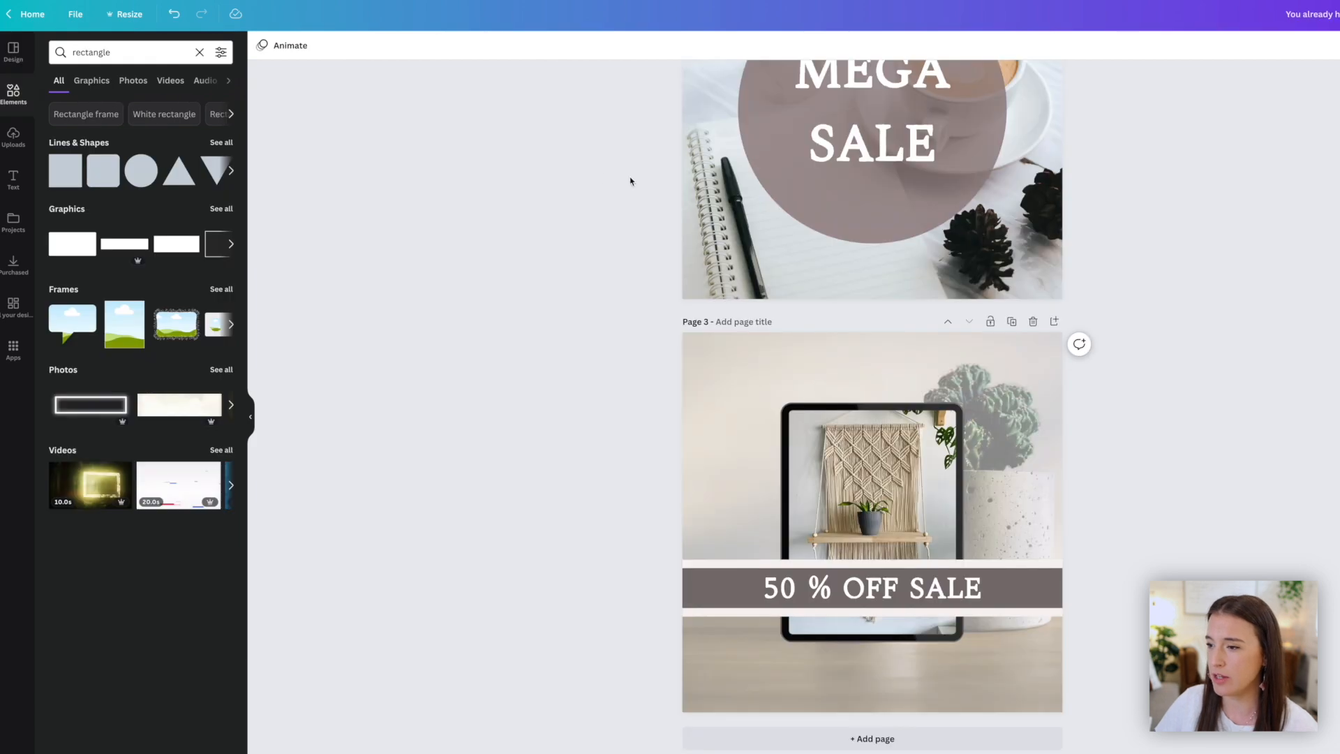
- Select all elements on the original page 1 to copy them into the new portrait design
scroll(630, 181, up, 8)
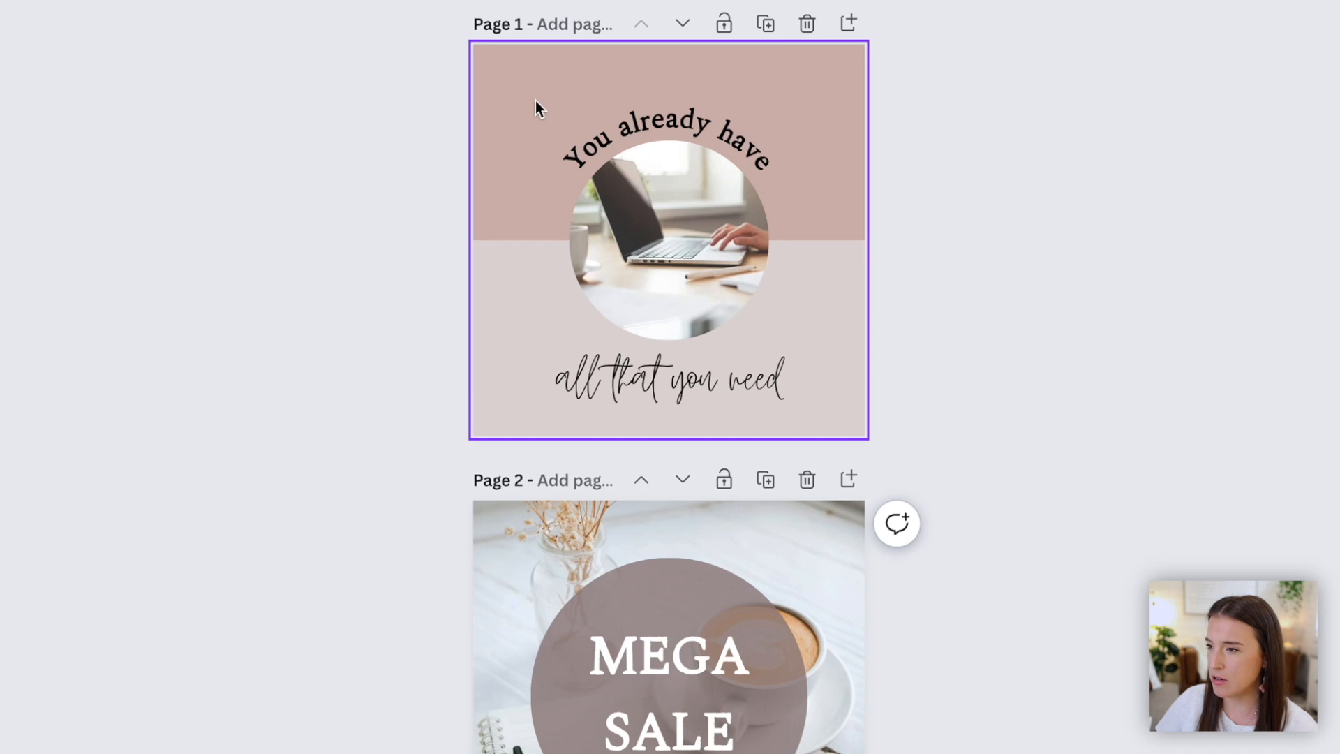
drag(442, 57, 890, 427)
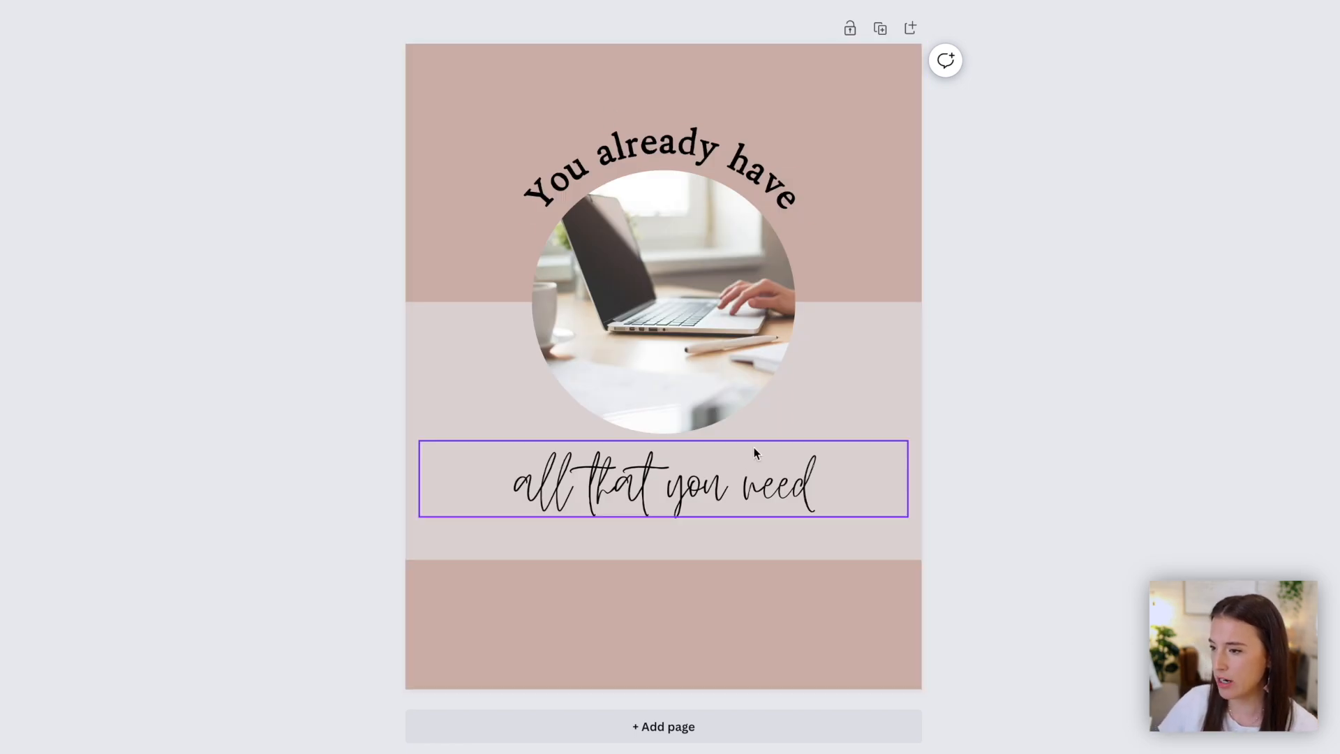
- Rearrange page 1 for portrait: extend the light strip to the bottom and move the heading, photo and quote lower
click(888, 545)
drag(888, 544, 891, 576)
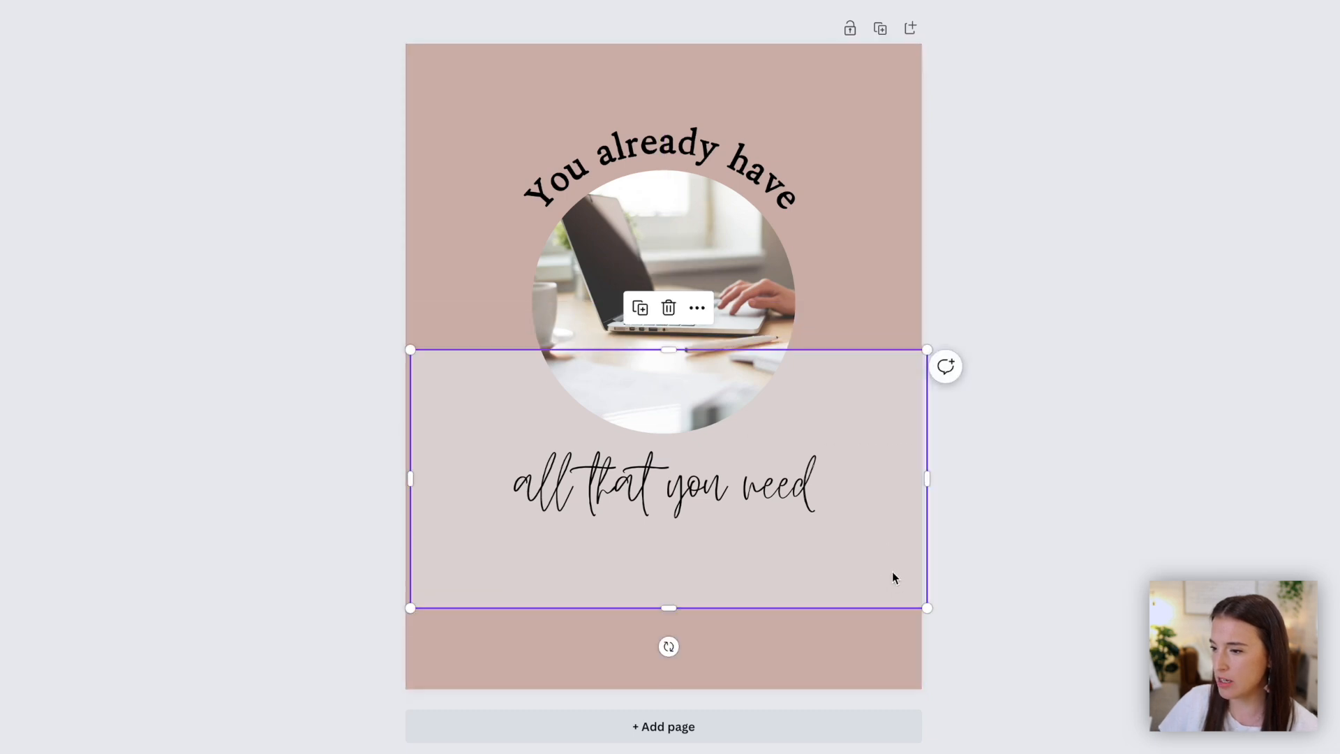
click(890, 572)
drag(837, 495, 735, 489)
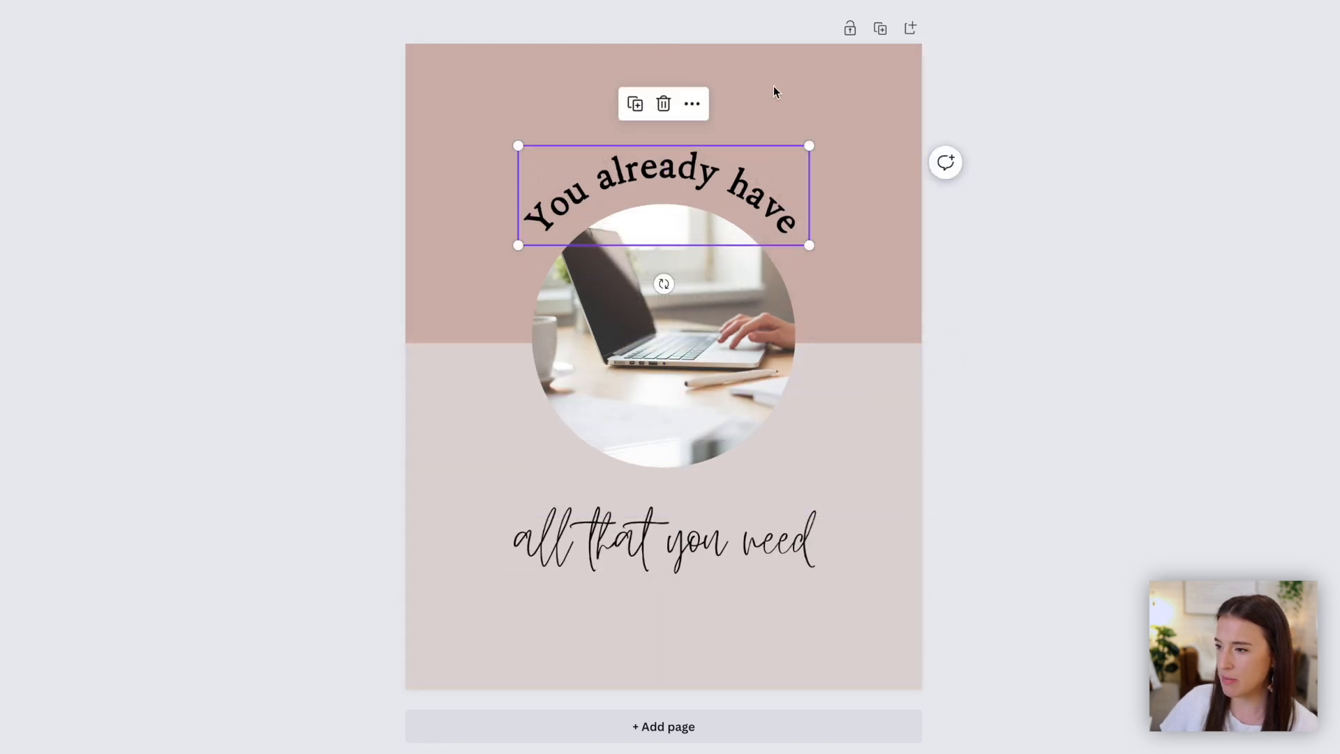
click(1153, 289)
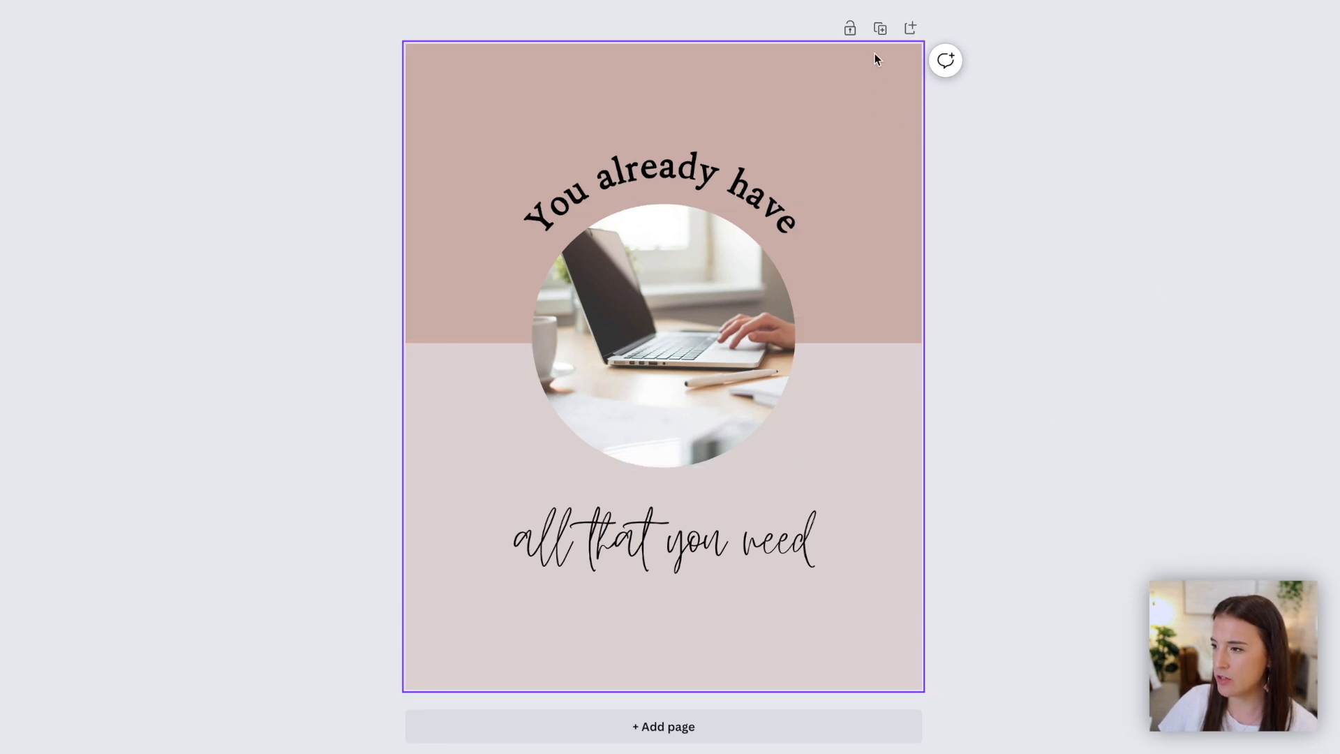
- Duplicate page 1 and delete all elements on the duplicate
click(880, 28)
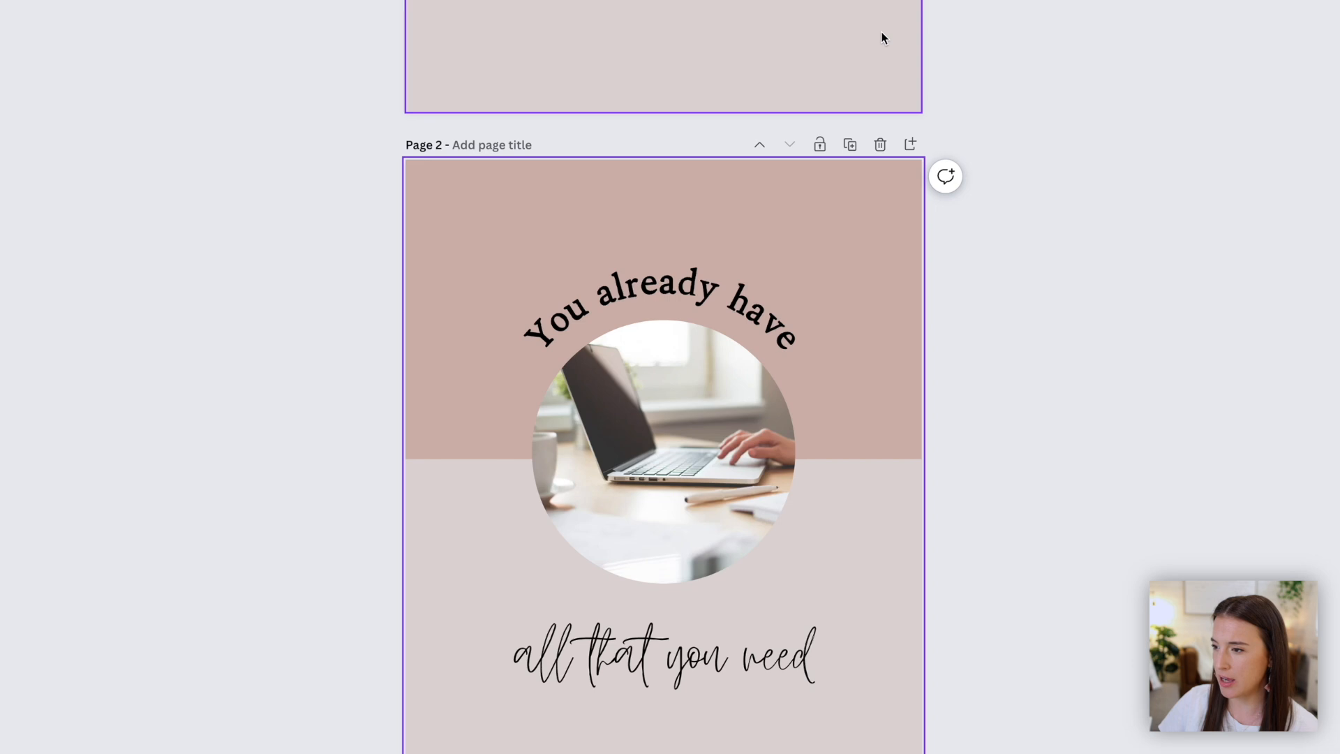
key(ctrl+a)
key(Delete)
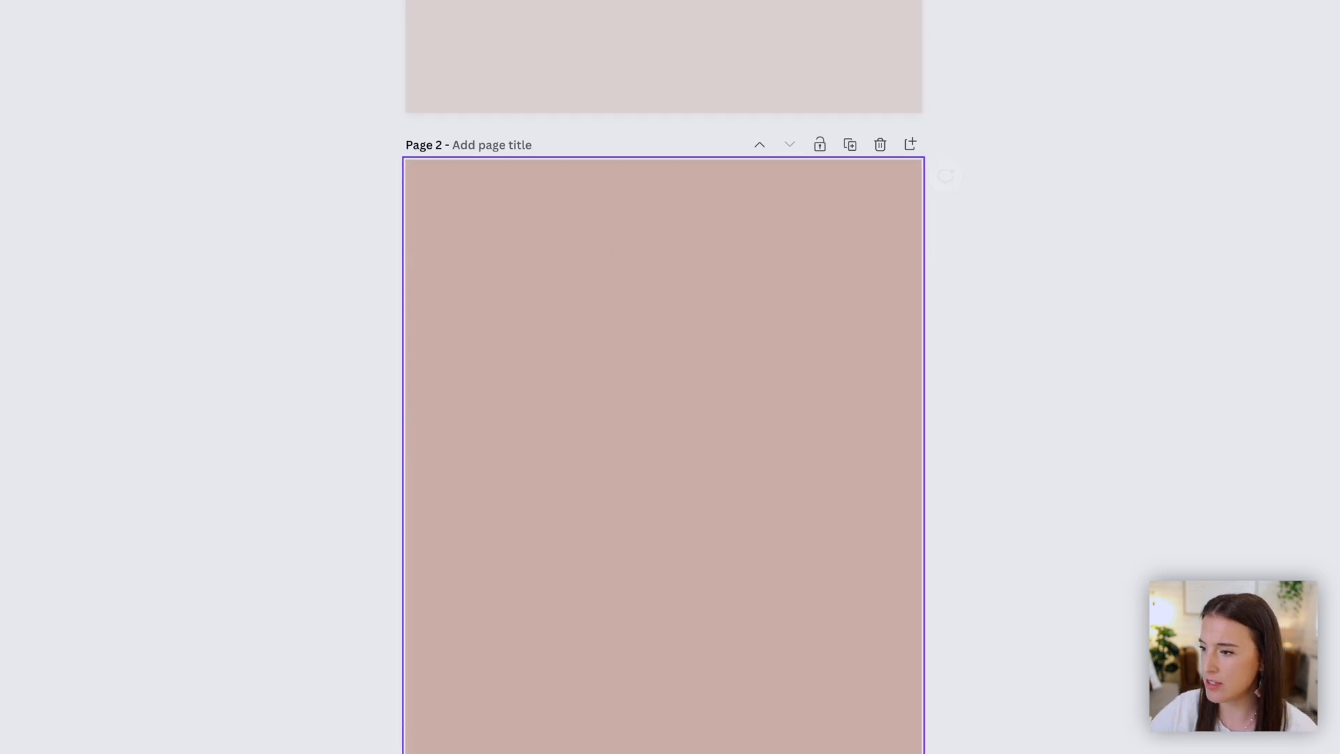
key(Delete)
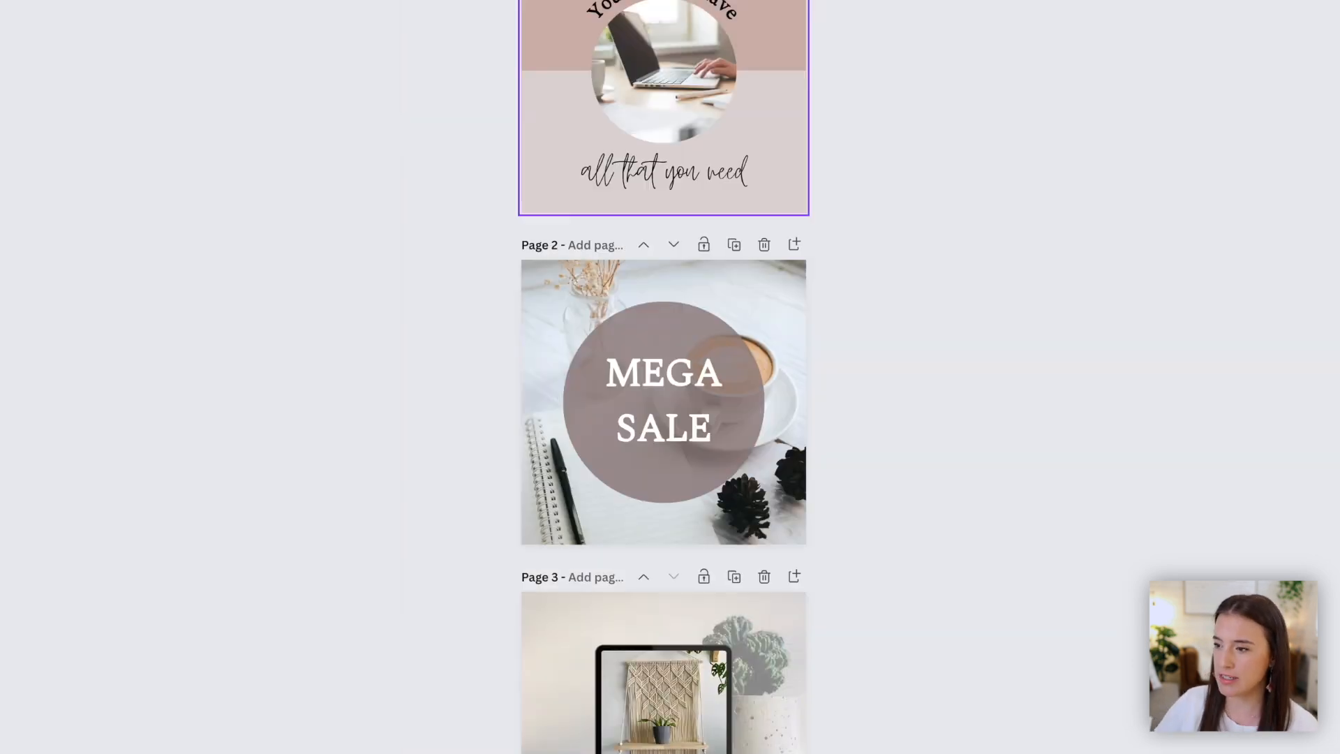
- Remove an element from page 2 and shift the tablet mockup on page 3 slightly left
click(723, 392)
key(Delete)
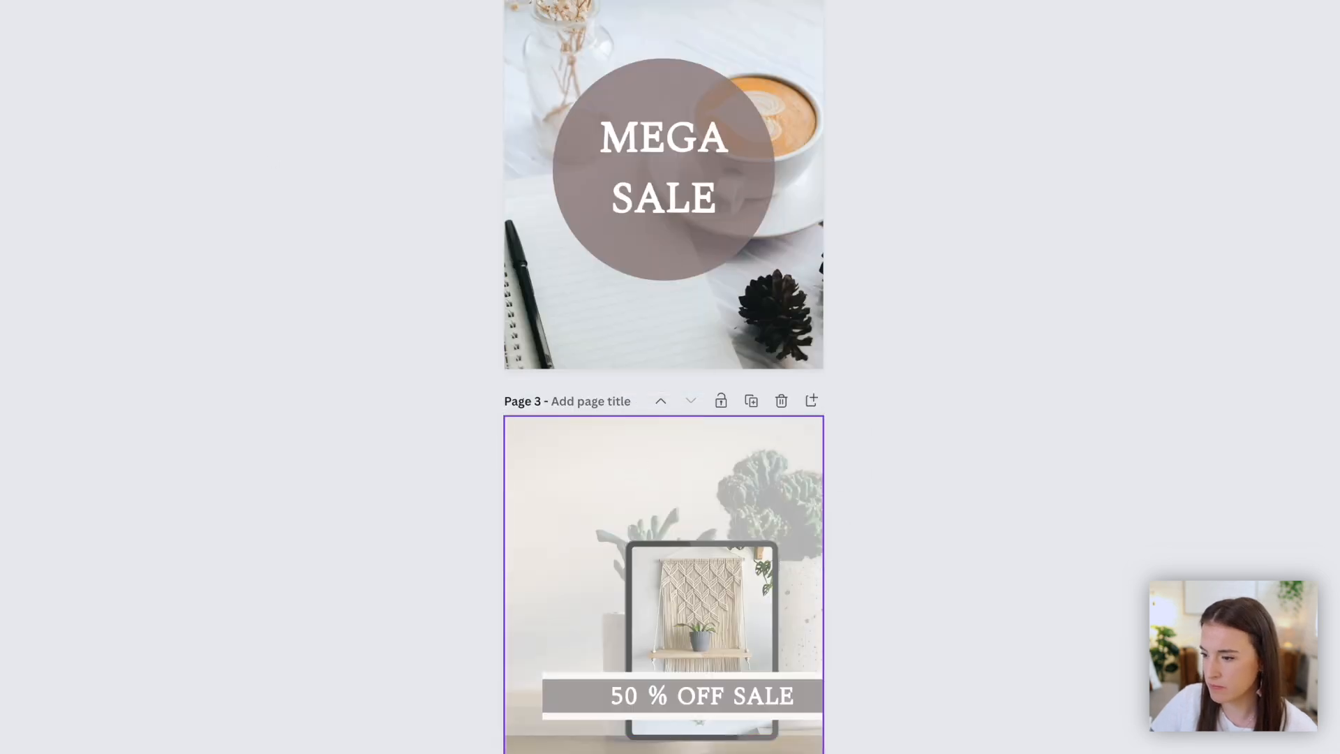
drag(746, 562, 701, 562)
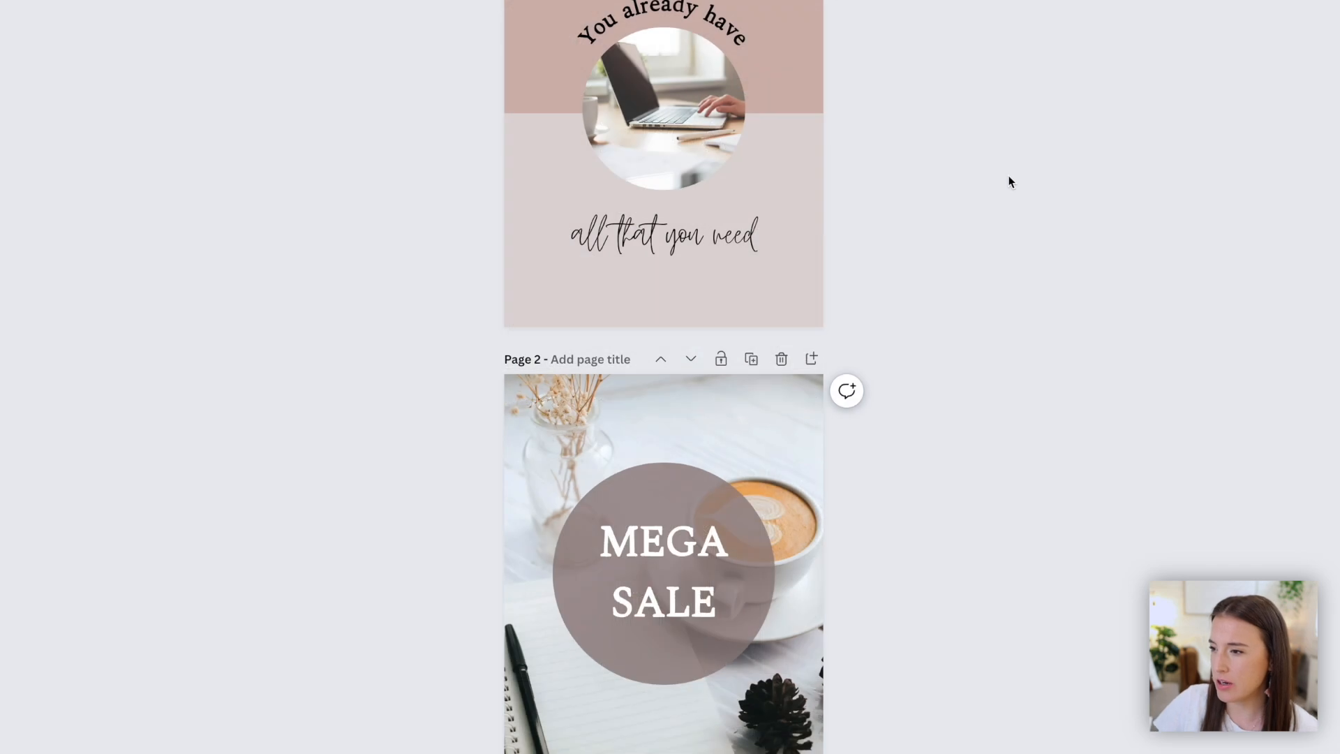
scroll(1008, 179, down, 4)
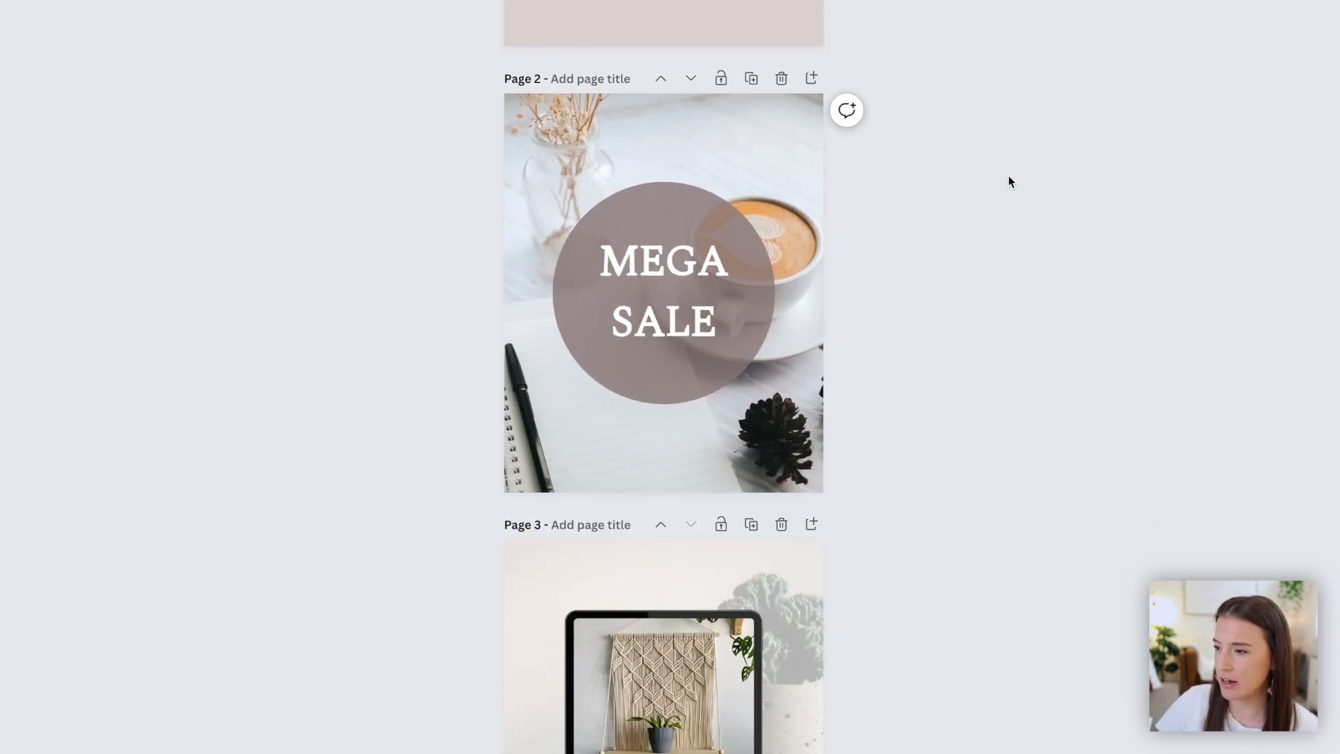
scroll(1008, 179, down, 2)
scroll(1007, 179, up, 6)
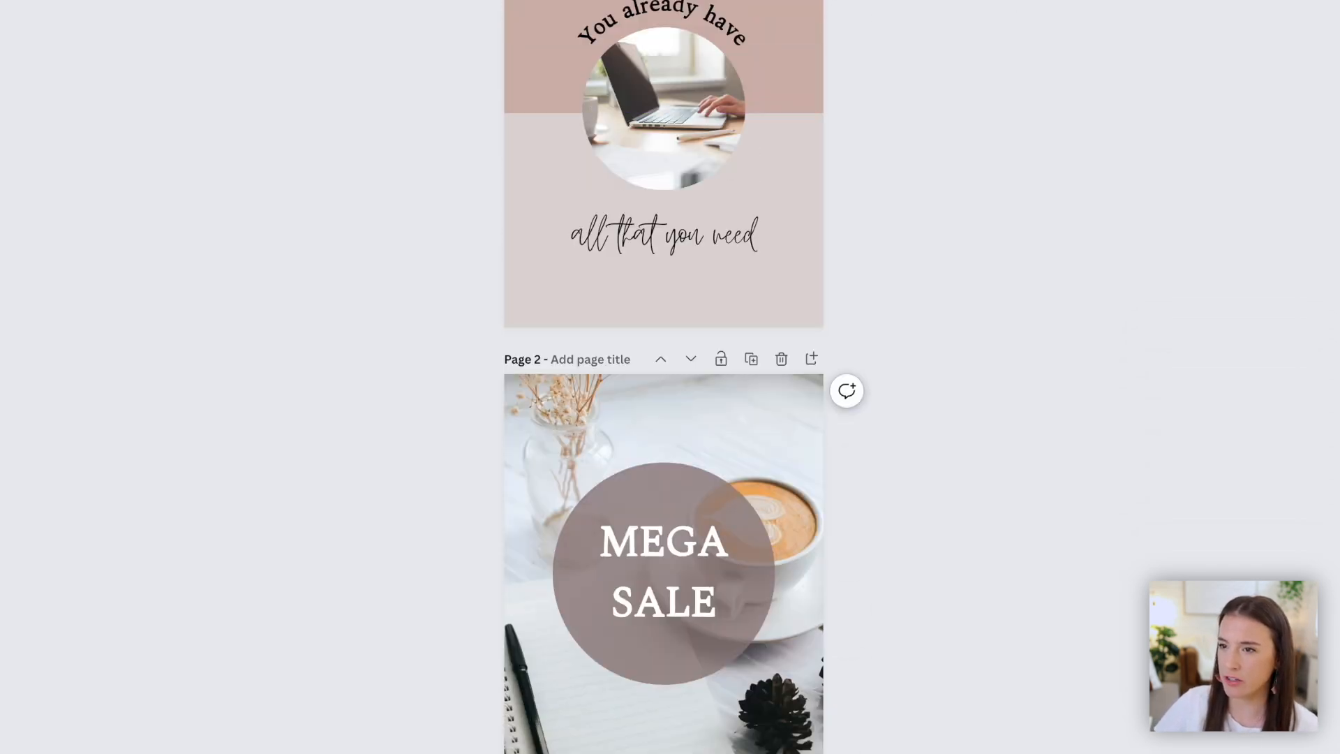